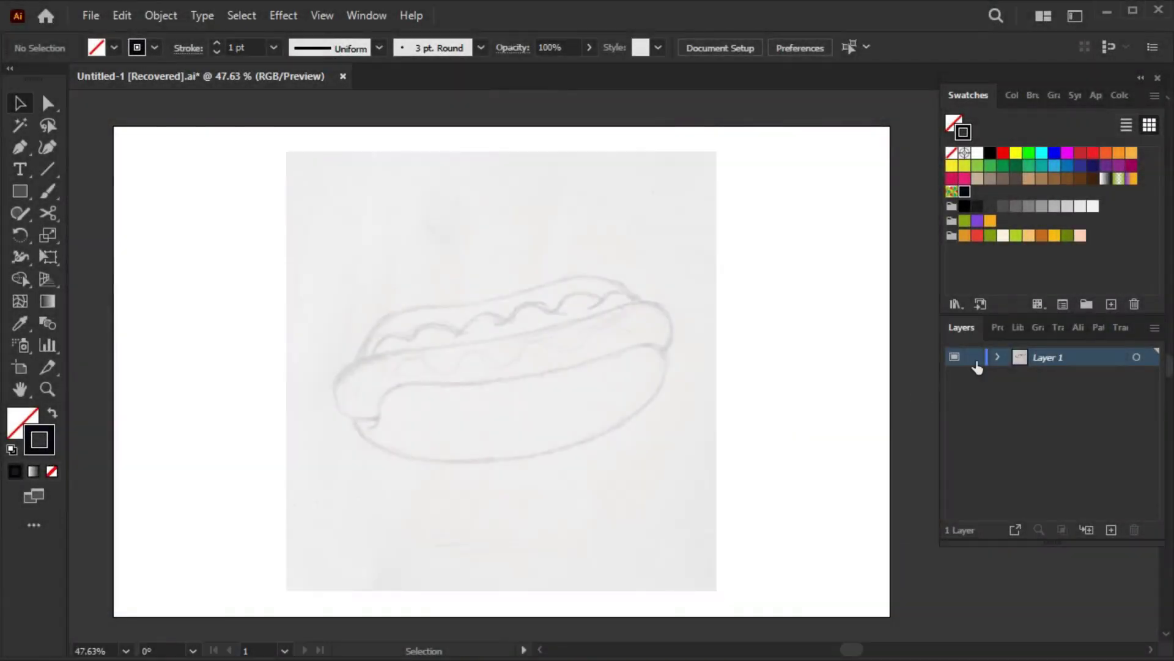
# Lock Layer 1, add a Stroke layer above it, set a 7 pt stroke, and zoom into the sketch
pyautogui.click(974, 356)
pyautogui.click(1111, 529)
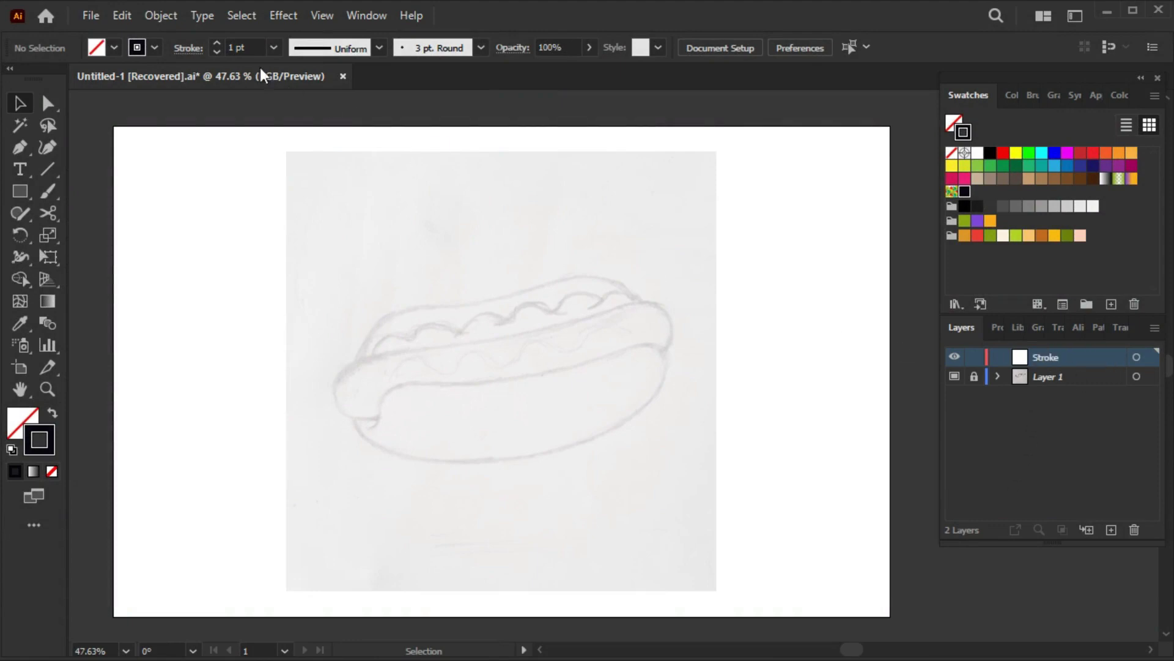
pyautogui.click(218, 44)
pyautogui.click(268, 172)
pyautogui.moveTo(487, 369); pyautogui.dragTo(569, 379)
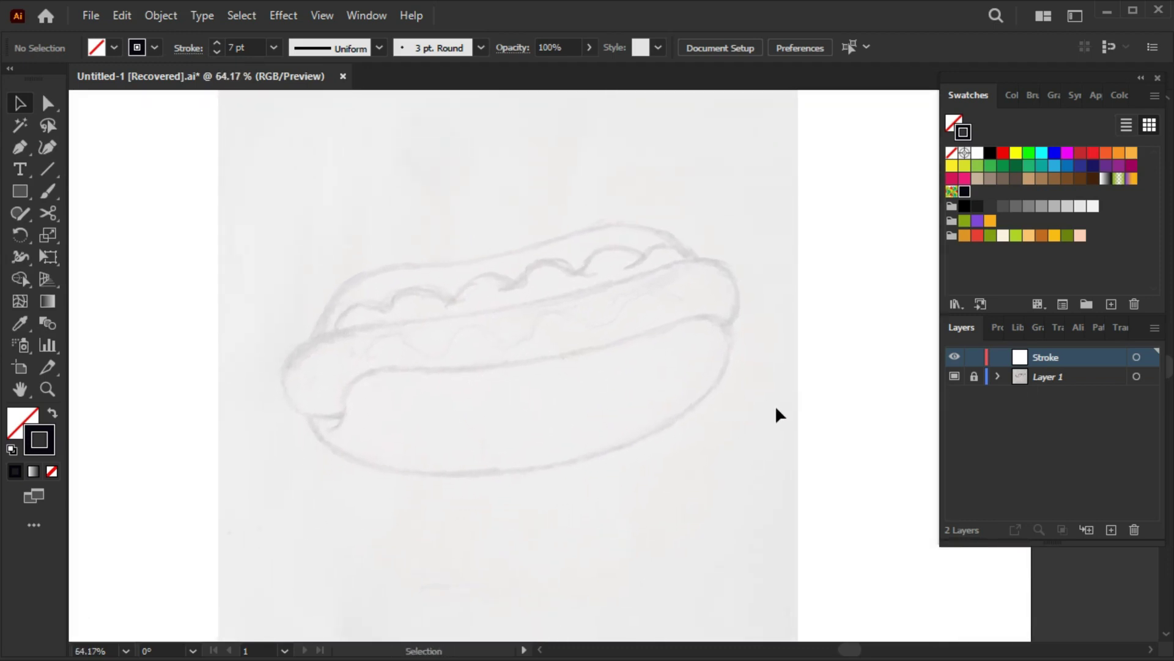
pyautogui.click(20, 191)
# Draw a rectangle over the sausage and round its corners fully into a capsule
pyautogui.moveTo(283, 325)
pyautogui.mouseDown()
pyautogui.moveTo(386, 362)
pyautogui.moveTo(739, 420)
pyautogui.moveTo(743, 367)
pyautogui.mouseUp()
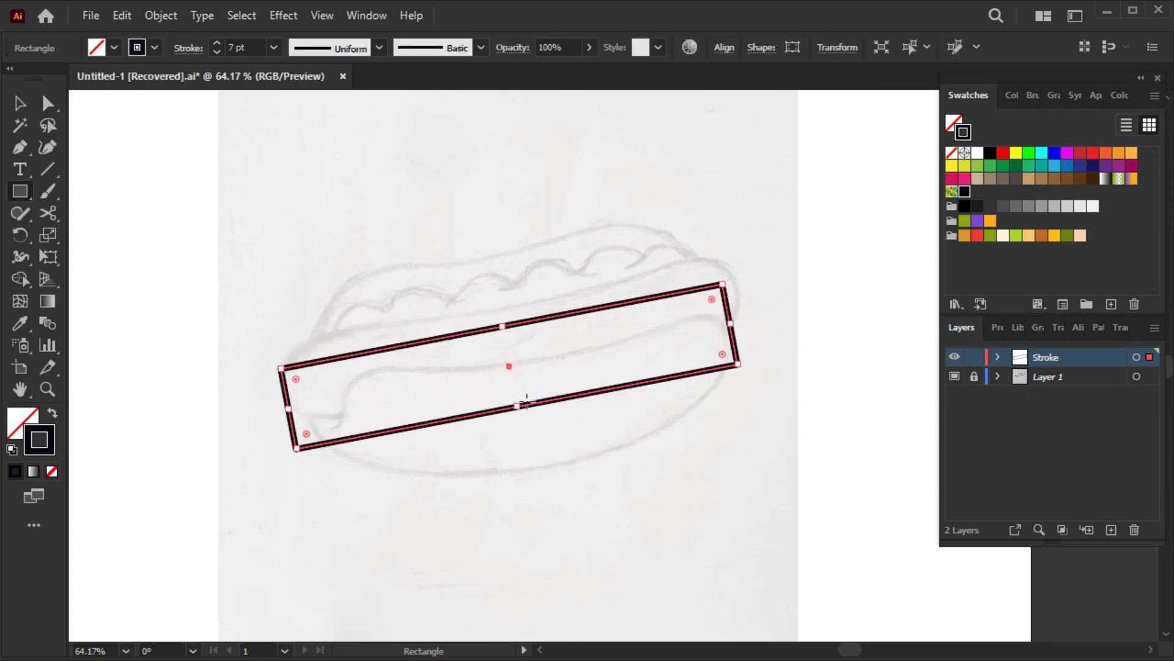
pyautogui.press('v')
pyautogui.moveTo(542, 406); pyautogui.dragTo(541, 377)
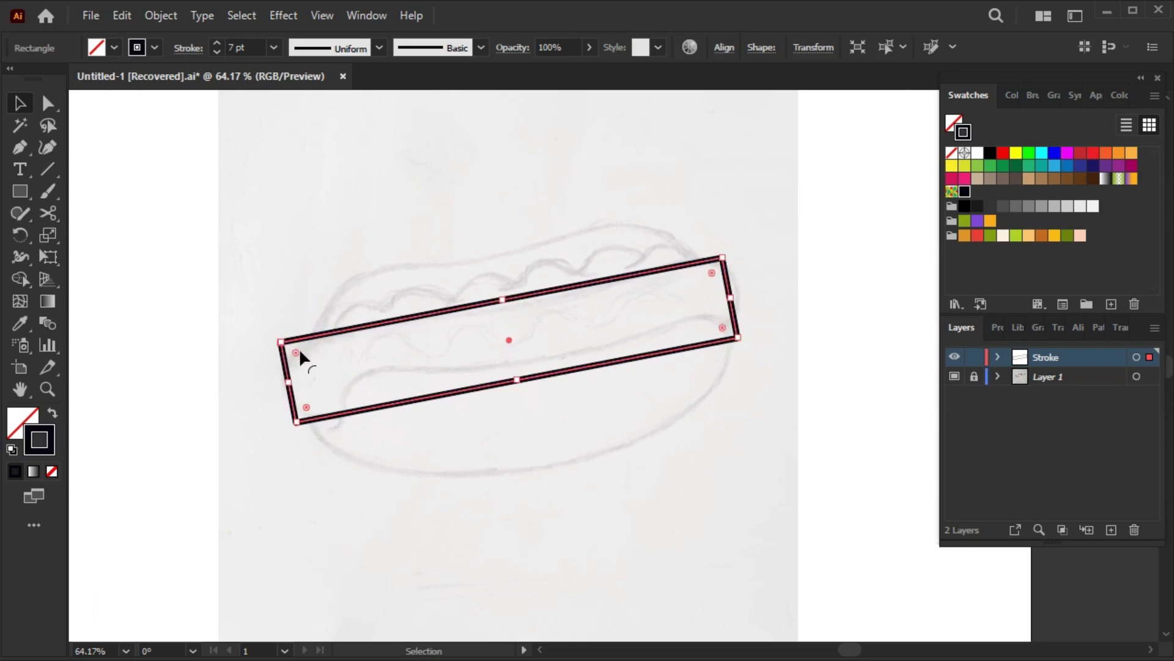
pyautogui.moveTo(299, 353); pyautogui.dragTo(382, 365)
# Apply an Arc warp with -6% bend to the capsule and expand its appearance
pyautogui.click(284, 15)
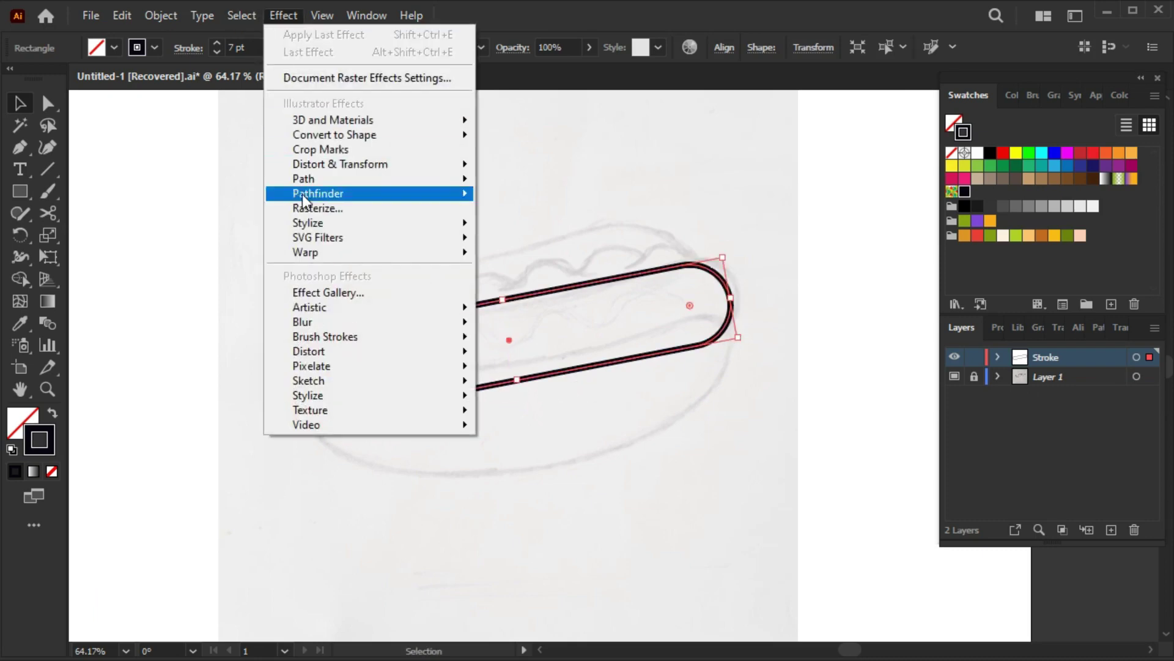
pyautogui.moveTo(305, 252)
pyautogui.click(486, 252)
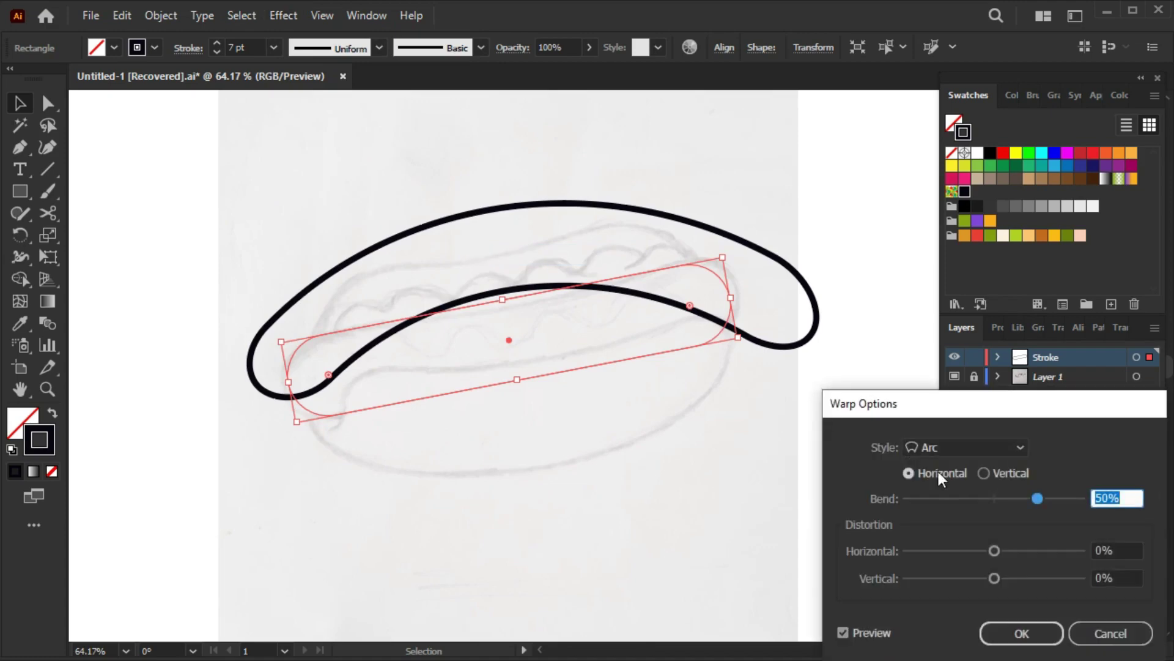
pyautogui.moveTo(1038, 498); pyautogui.dragTo(990, 498)
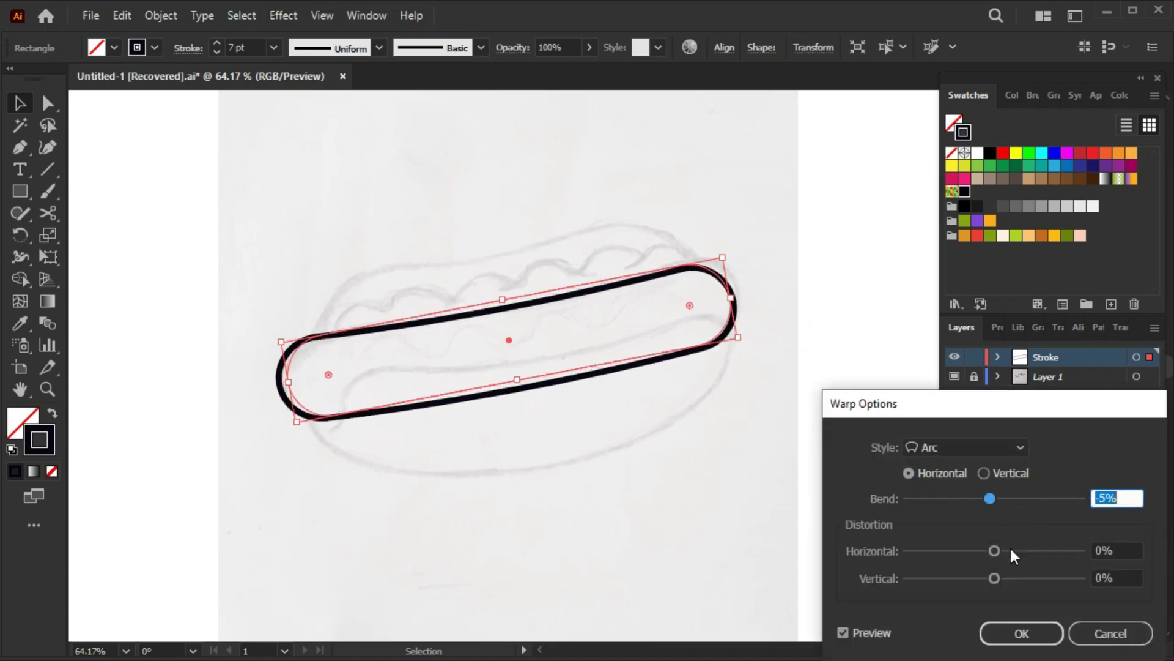
pyautogui.press('Down')
pyautogui.click(1018, 632)
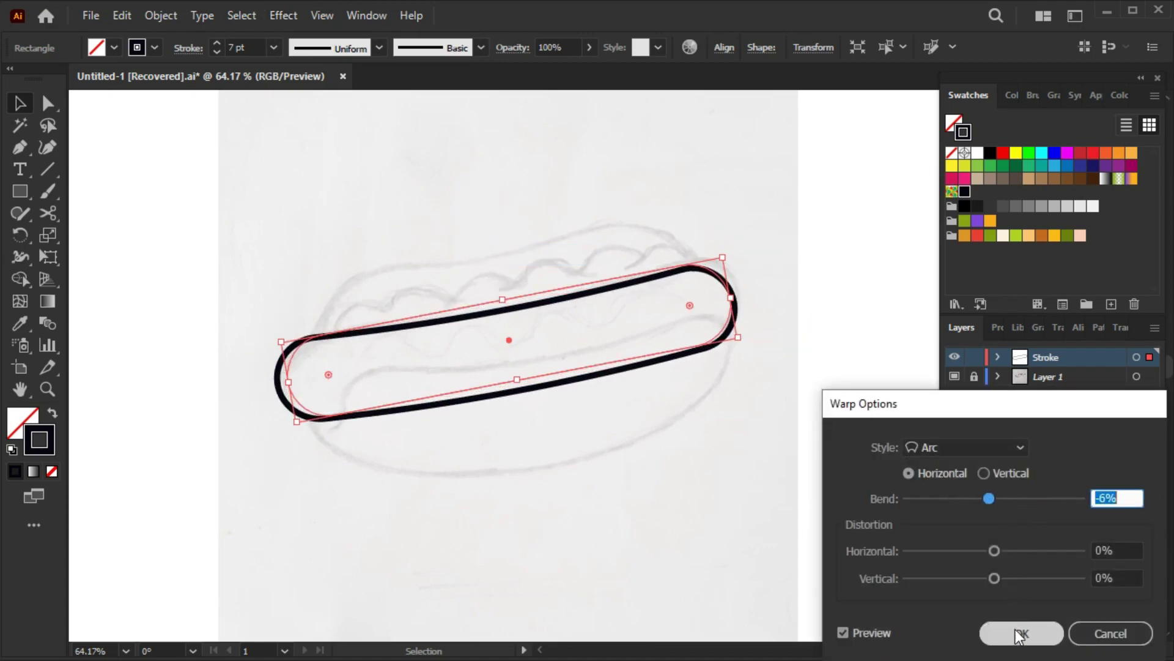
pyautogui.click(161, 16)
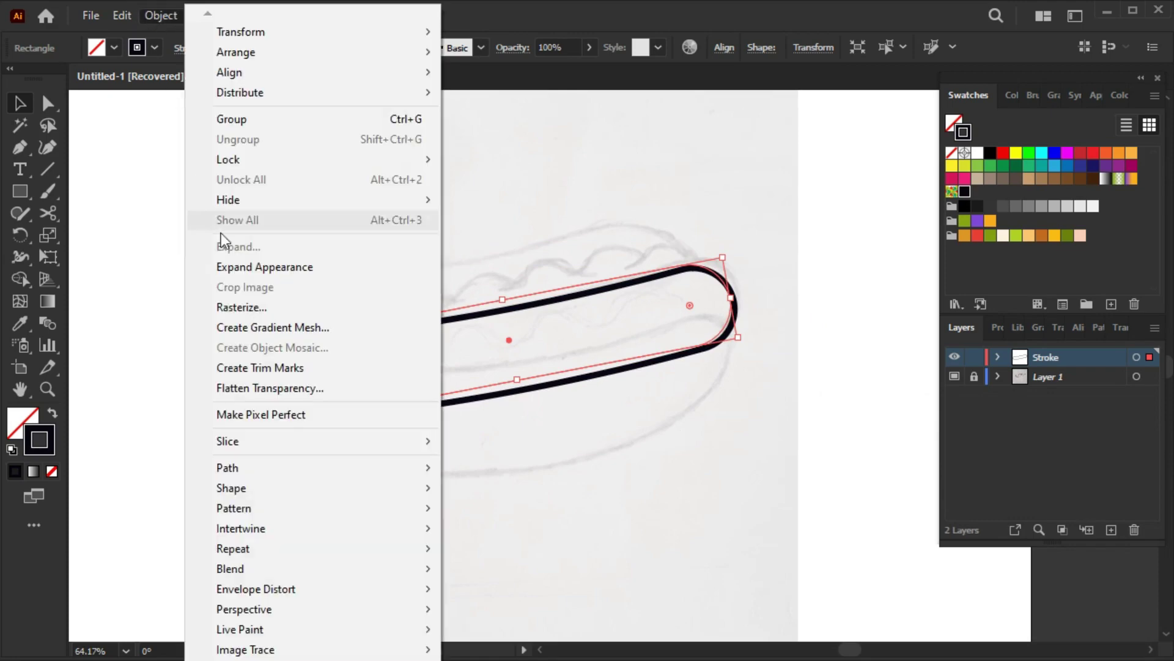
pyautogui.click(245, 261)
# Shift, rotate and stretch the capsule to fit the sausage sketch
pyautogui.moveTo(500, 400); pyautogui.dragTo(506, 393)
pyautogui.moveTo(274, 421); pyautogui.dragTo(276, 422)
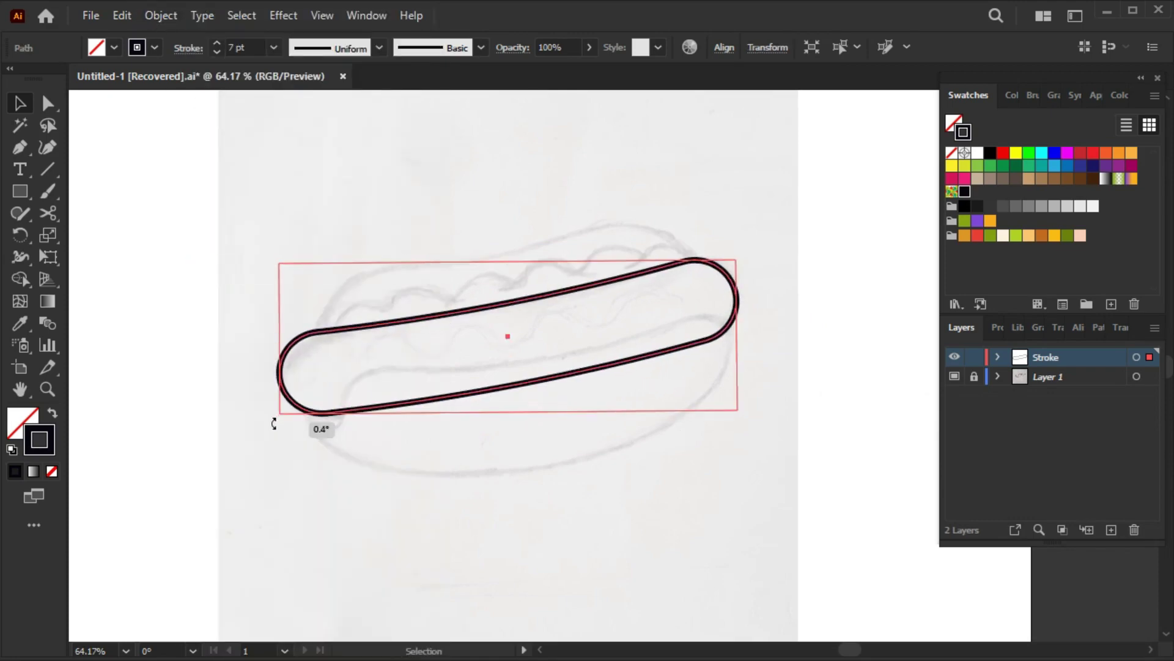
pyautogui.moveTo(508, 263); pyautogui.dragTo(508, 255)
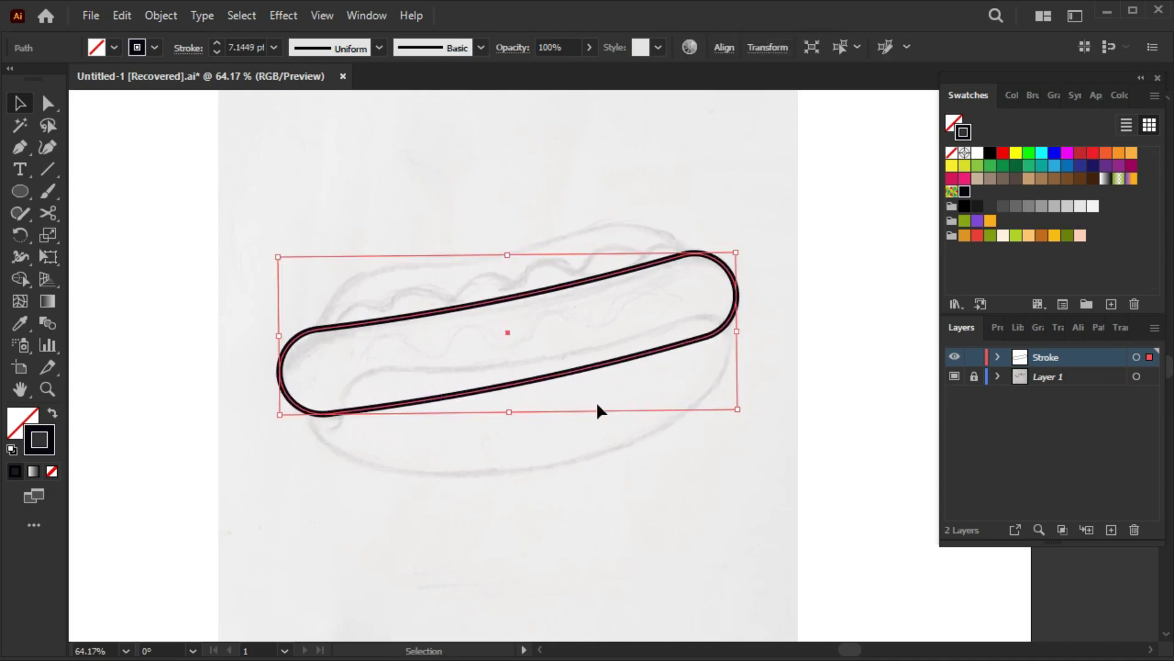
pyautogui.click(782, 389)
# Trace the bottom bun outline with the Pen tool, curving beneath and around the sausage
pyautogui.moveTo(456, 341); pyautogui.dragTo(513, 372)
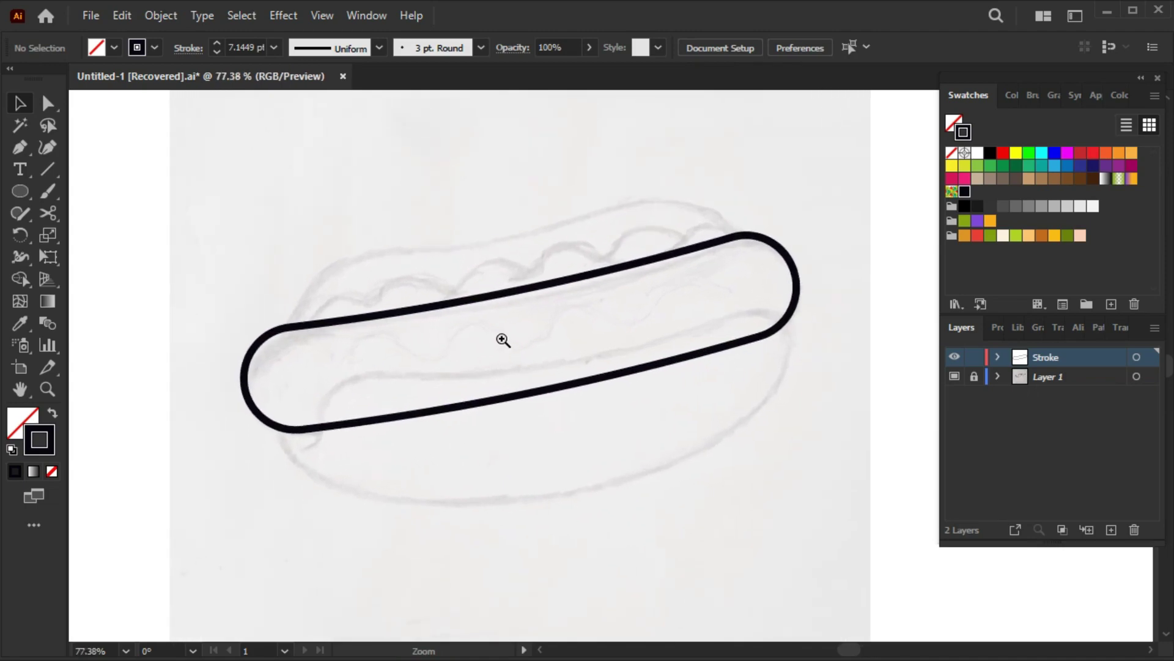
pyautogui.click(20, 149)
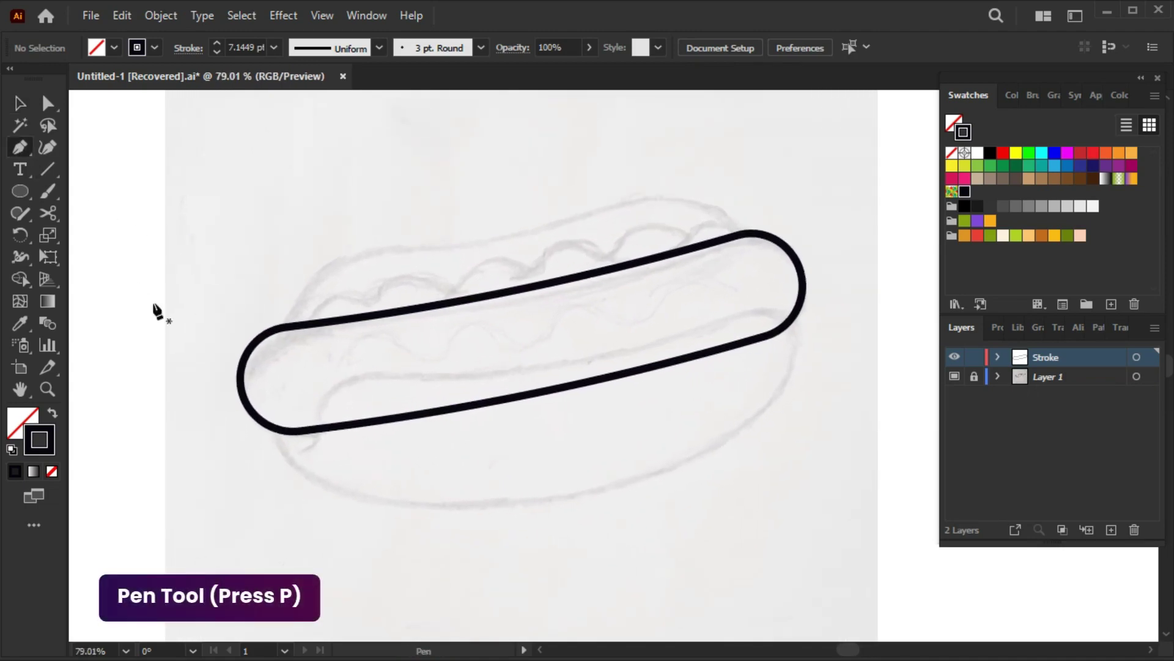
pyautogui.click(276, 429)
pyautogui.moveTo(512, 524); pyautogui.dragTo(751, 502)
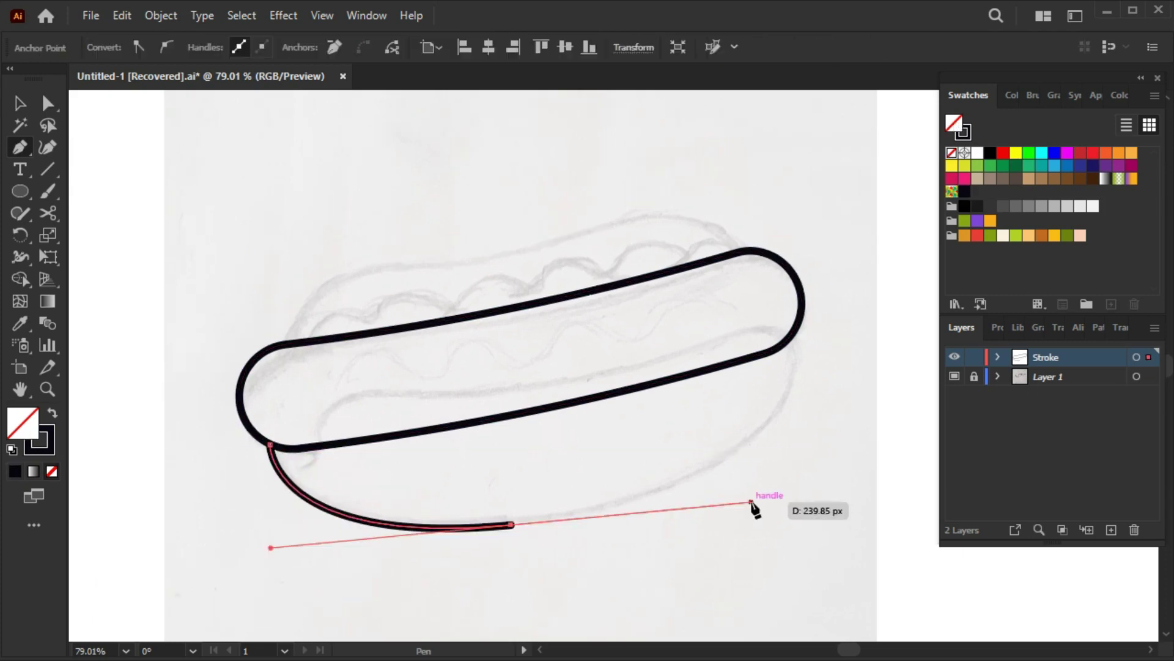
pyautogui.moveTo(790, 336); pyautogui.dragTo(757, 280)
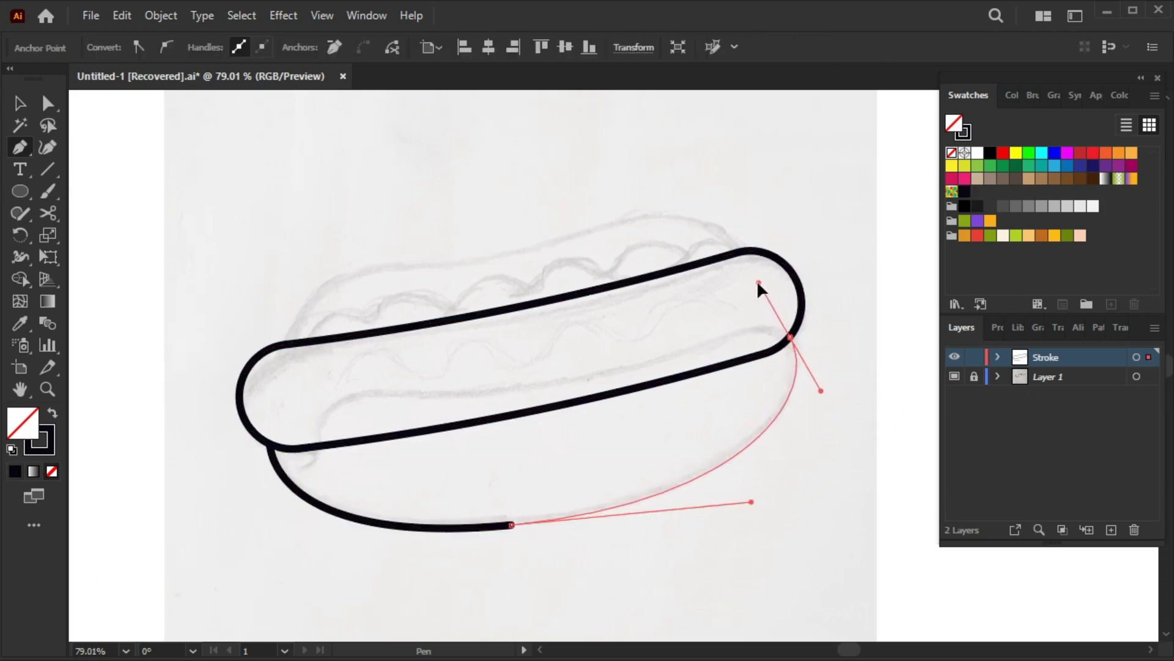
pyautogui.moveTo(553, 382); pyautogui.dragTo(448, 385)
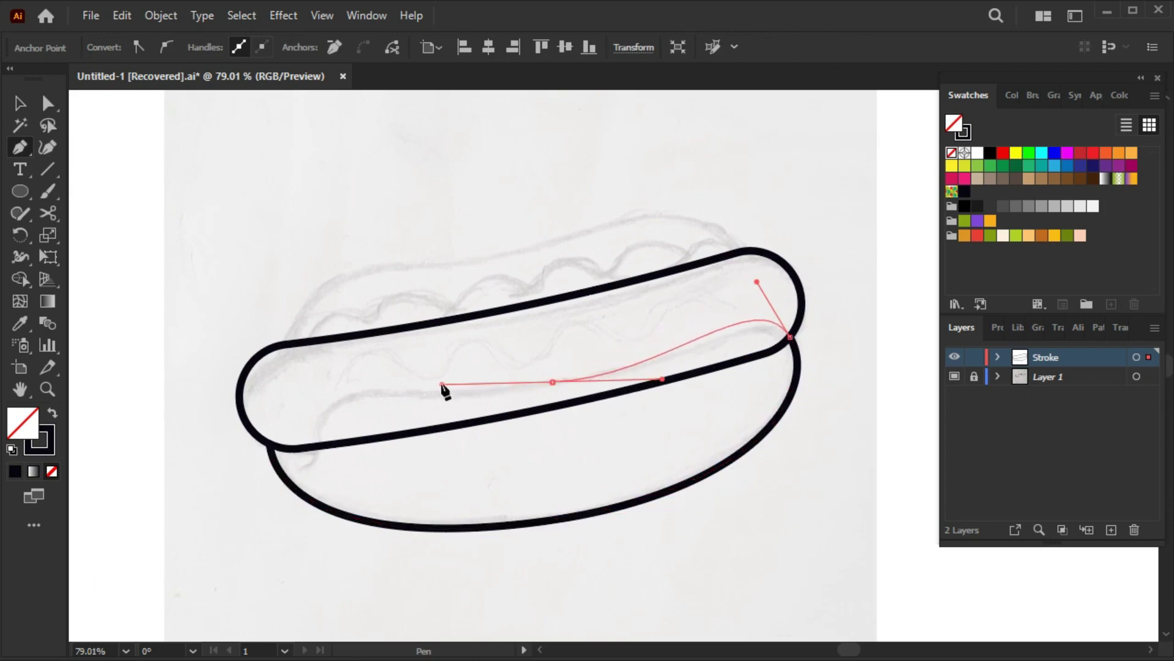
pyautogui.moveTo(314, 448); pyautogui.dragTo(308, 511)
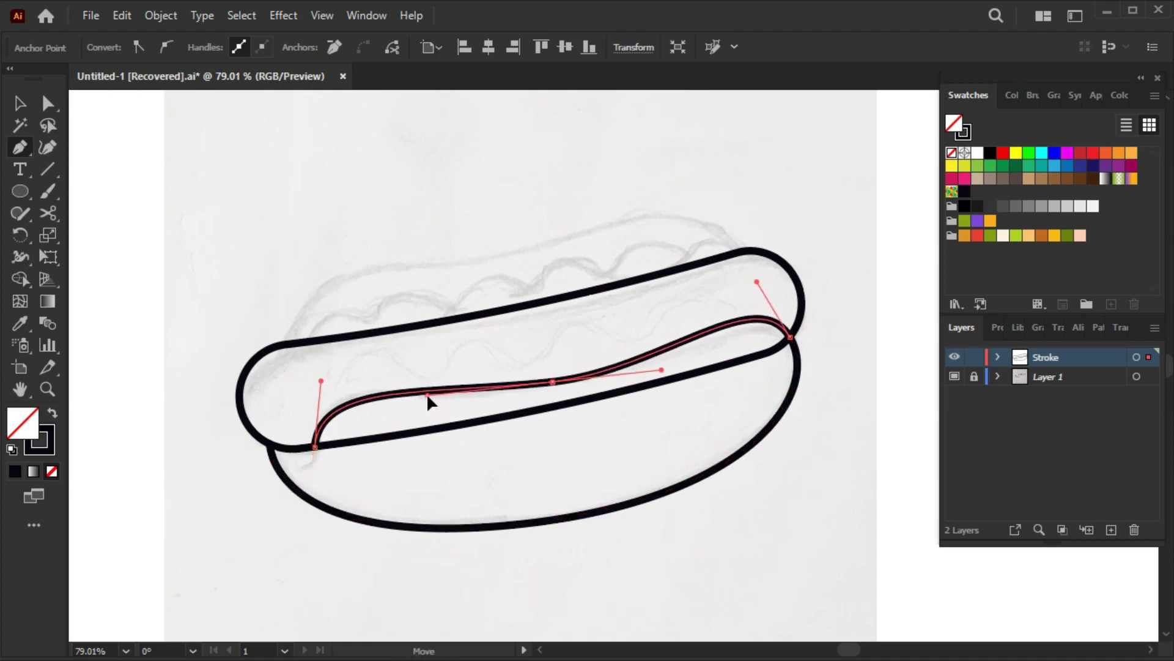
pyautogui.keyDown('ctrl'); pyautogui.click(493, 473); pyautogui.keyUp('ctrl')
# Reshape the bun's inner curve with Direct Selection to tuck against the sausage's left end
pyautogui.press('a')
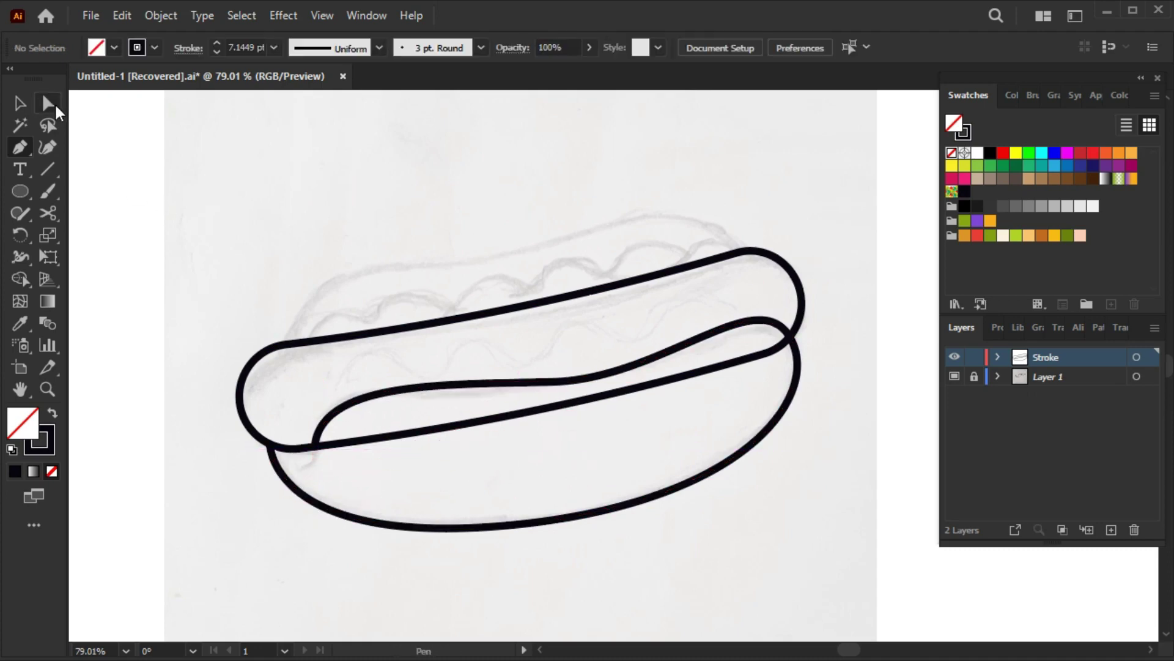
pyautogui.click(551, 380)
pyautogui.moveTo(443, 389)
pyautogui.mouseDown()
pyautogui.moveTo(403, 396)
pyautogui.moveTo(415, 400)
pyautogui.mouseUp()
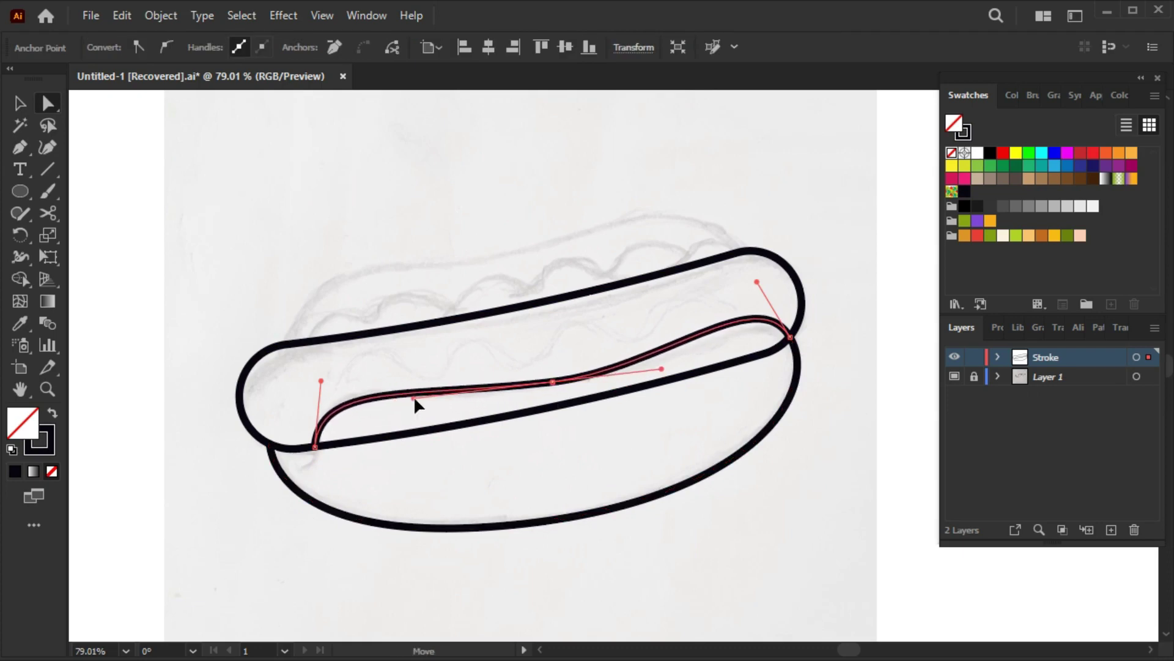
pyautogui.keyDown('ctrl'); pyautogui.click(241, 522); pyautogui.keyUp('ctrl')
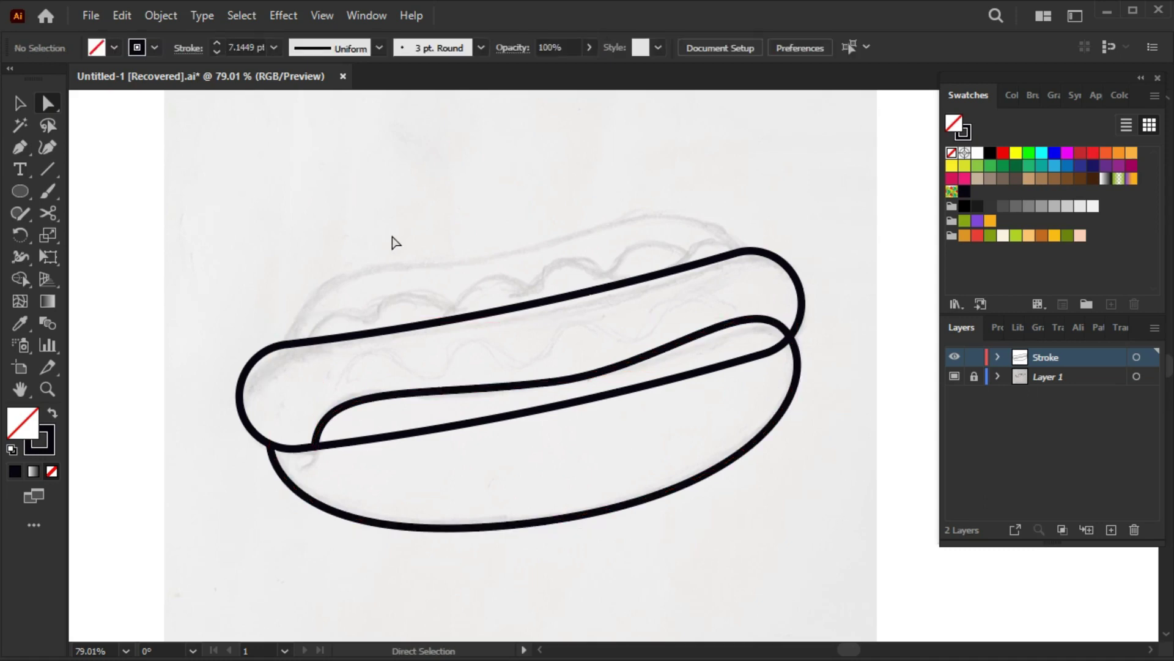
# Merge the bun with the overlapping sliver using Shape Builder, then test and undo a bun move
pyautogui.keyDown('ctrl'); pyautogui.click(341, 498); pyautogui.keyUp('ctrl')
pyautogui.moveTo(331, 463); pyautogui.dragTo(126, 322)
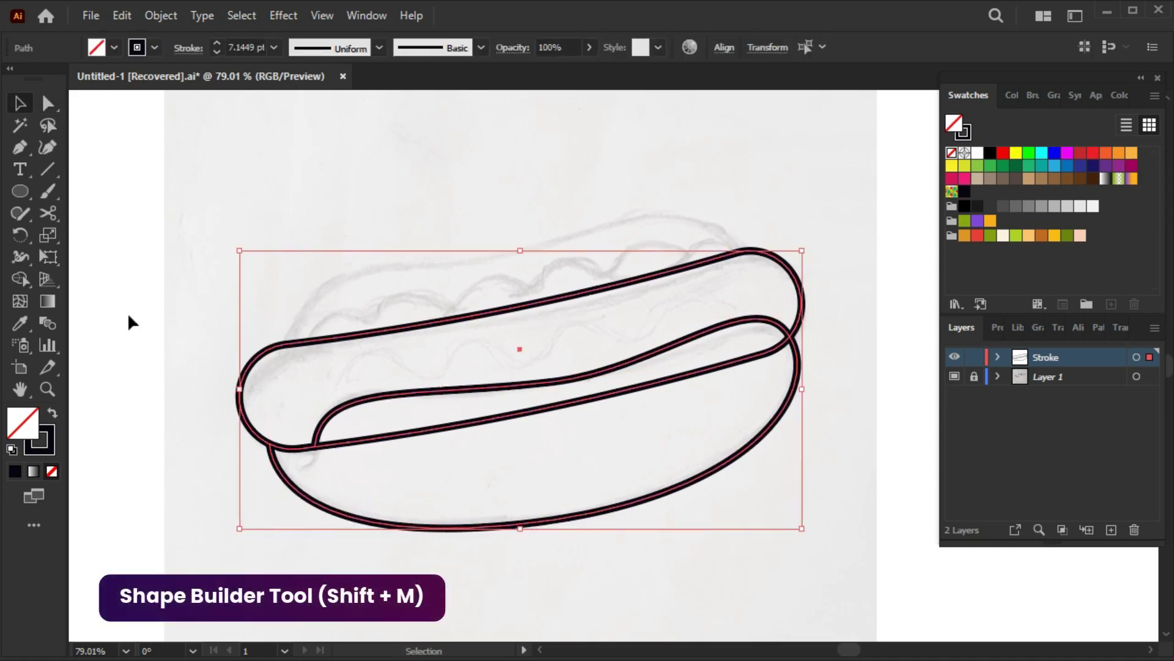
pyautogui.hotkey('shift', 'm')
pyautogui.moveTo(475, 459); pyautogui.dragTo(484, 407)
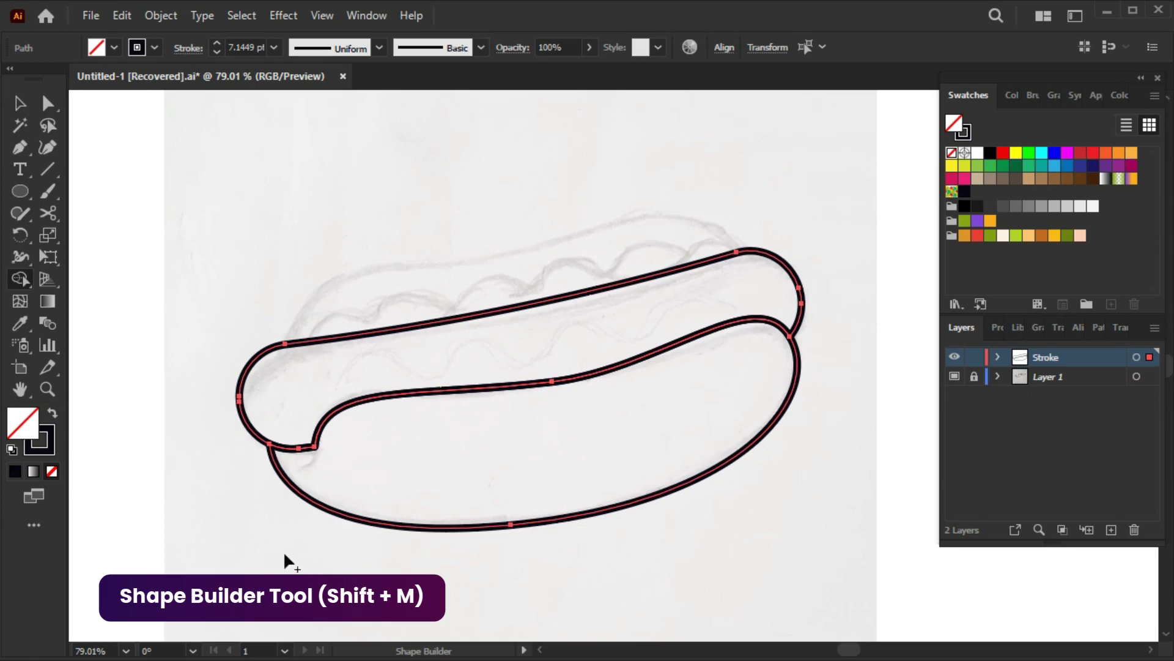
pyautogui.press('v')
pyautogui.click(363, 564)
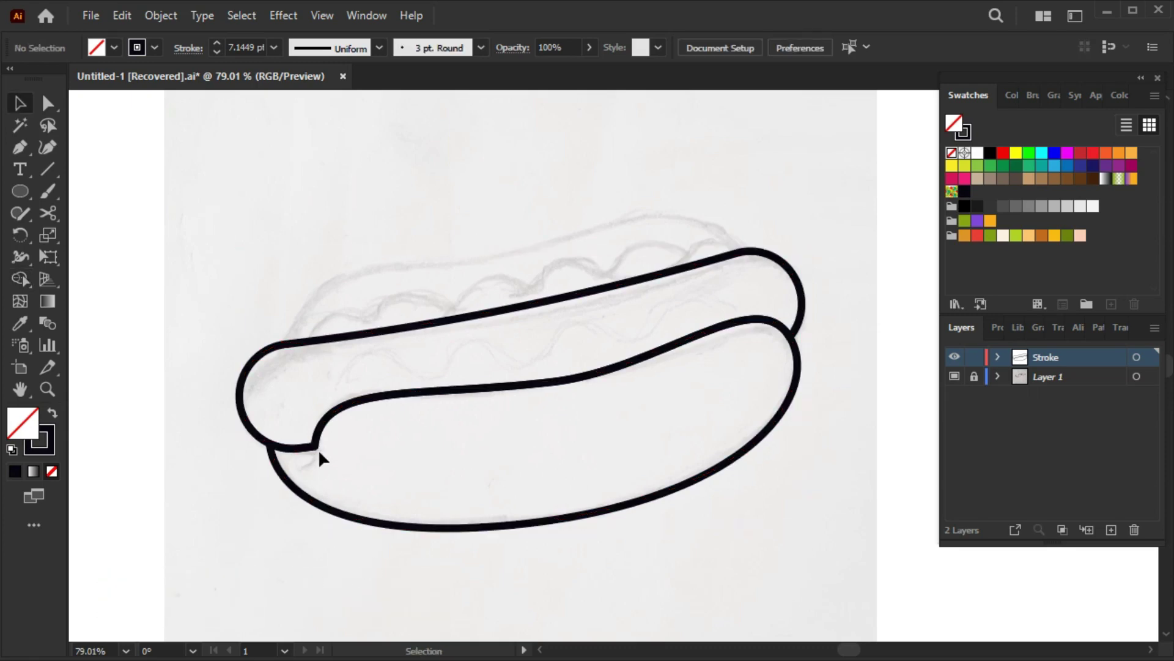
pyautogui.moveTo(318, 452); pyautogui.dragTo(354, 503)
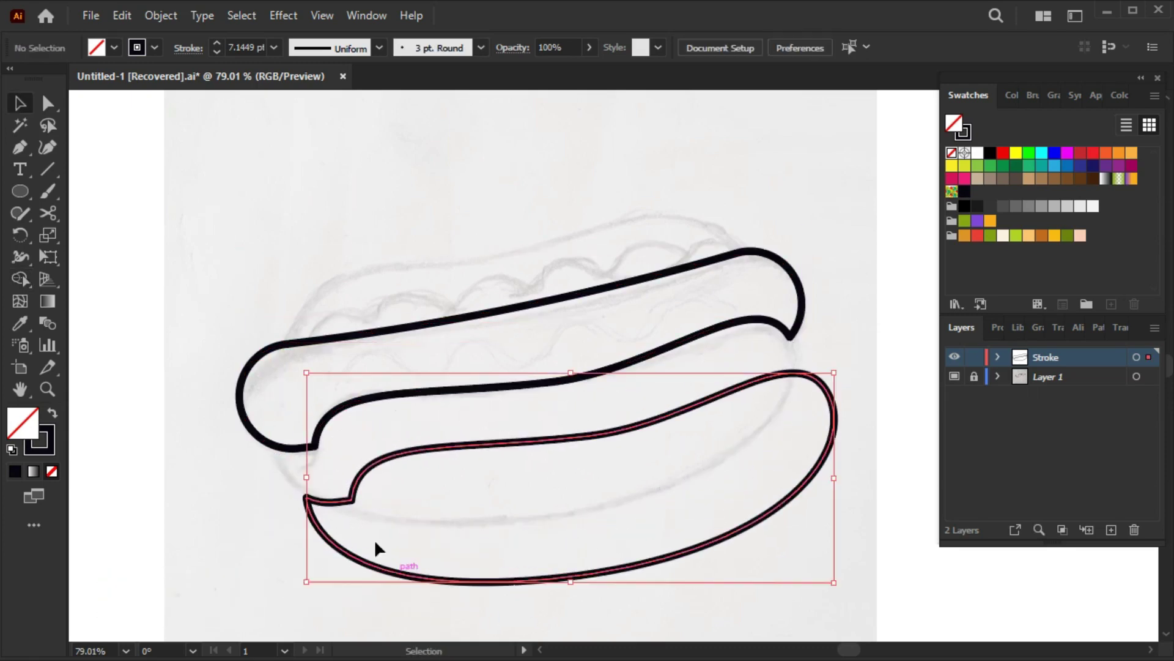
pyautogui.hotkey('ctrl', 'z')
pyautogui.click(272, 538)
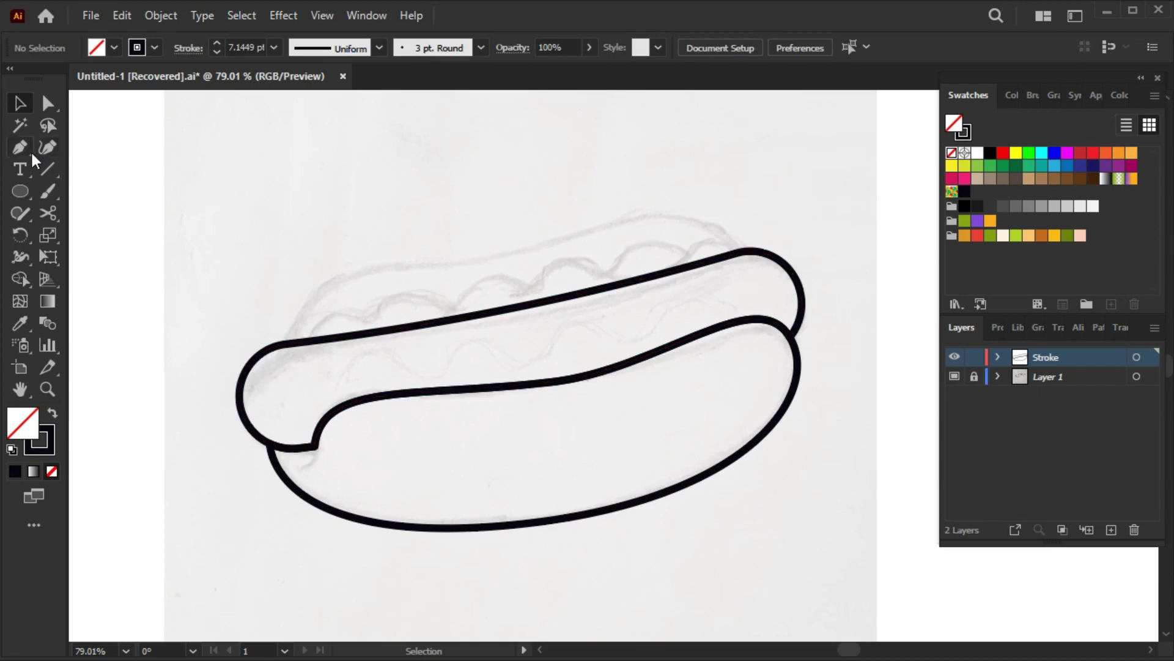
# Trace a closed top bun outline arching over the sausage
pyautogui.click(285, 344)
pyautogui.moveTo(414, 263); pyautogui.dragTo(563, 250)
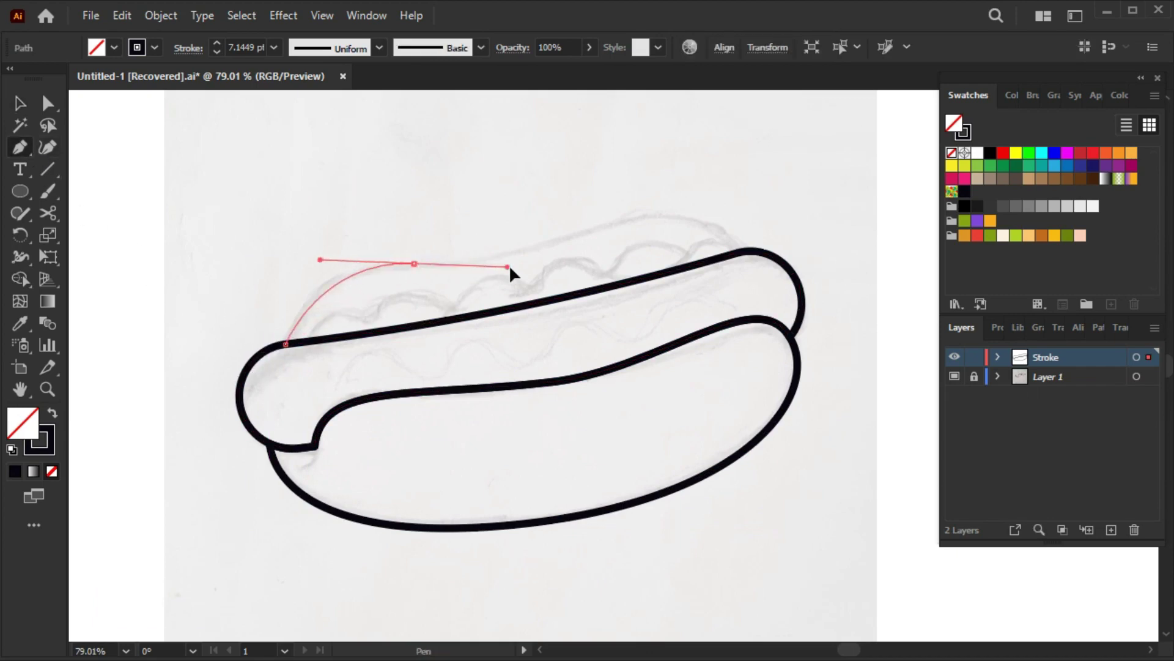
pyautogui.moveTo(640, 218); pyautogui.dragTo(716, 202)
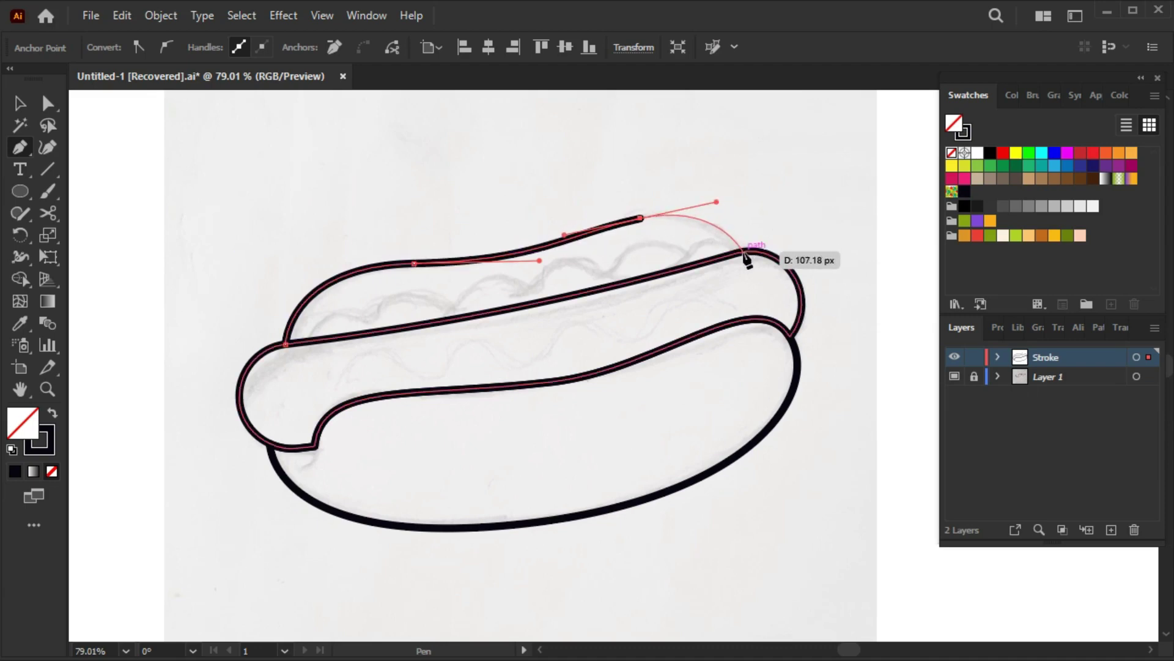
pyautogui.click(743, 251)
pyautogui.click(674, 309)
pyautogui.click(311, 372)
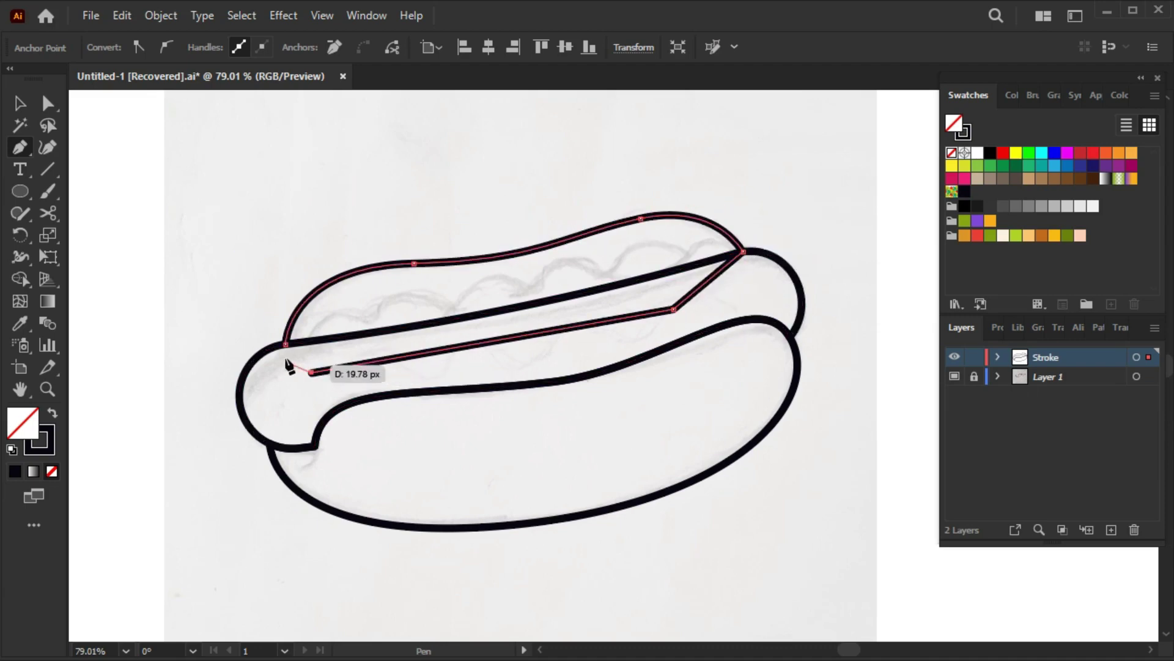
pyautogui.click(286, 345)
# Merge the top bun with Shape Builder and delete the thin strip between bun and sausage
pyautogui.click(18, 103)
pyautogui.keyDown('shift'); pyautogui.click(236, 390); pyautogui.keyUp('shift')
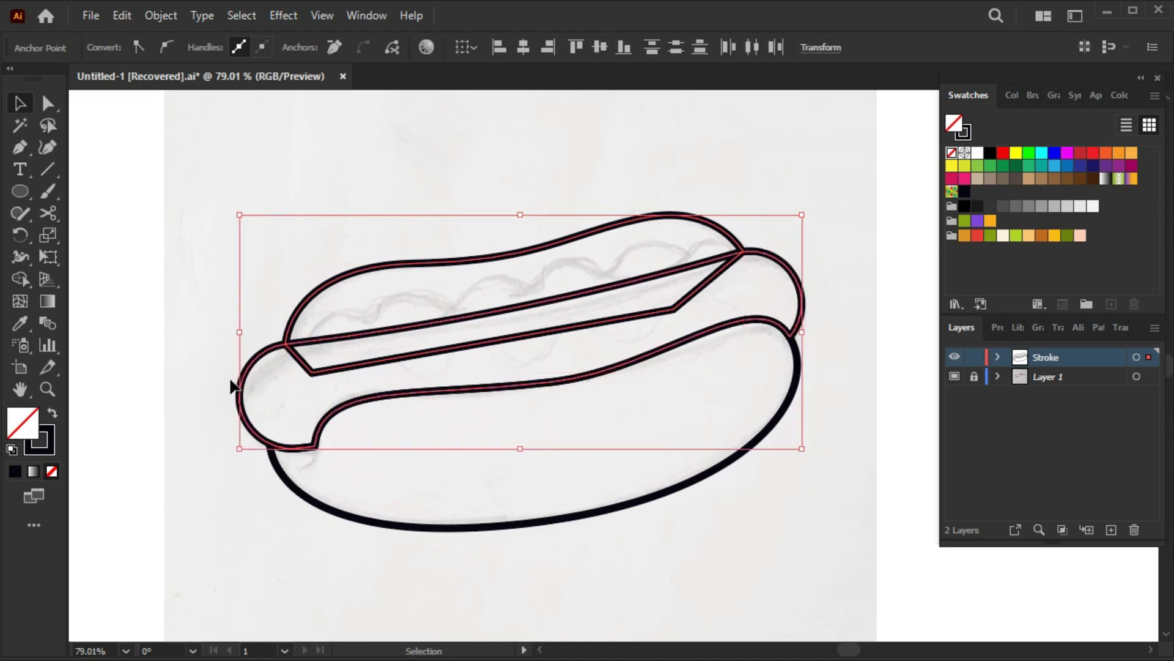
pyautogui.click(20, 279)
pyautogui.press('v')
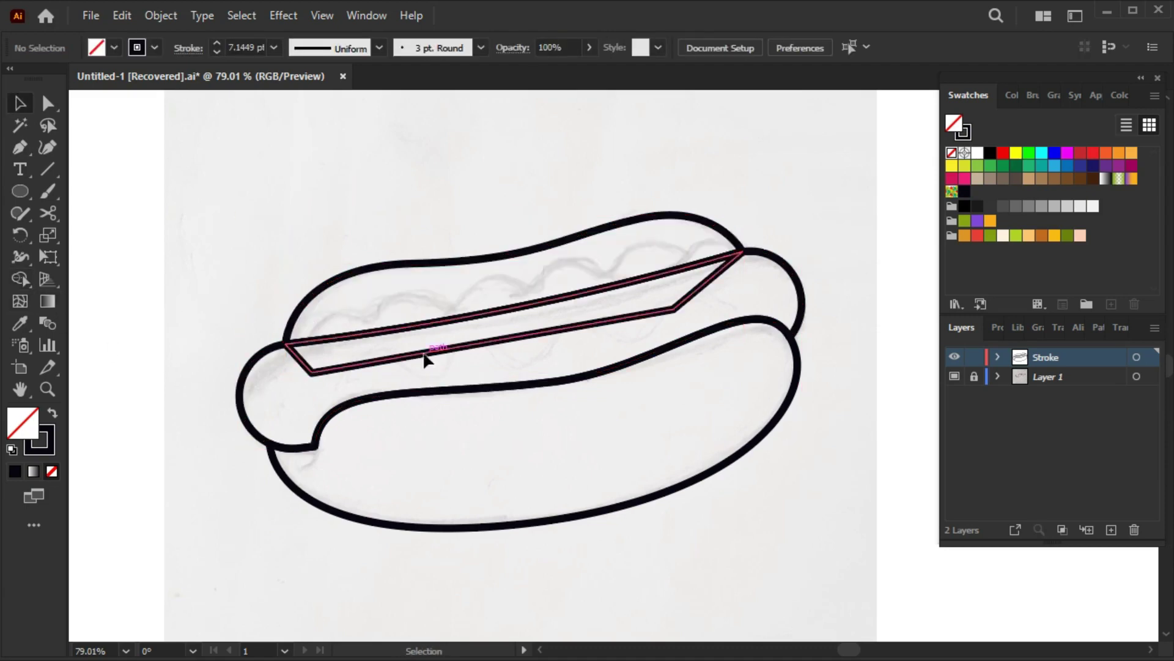
pyautogui.click(427, 359)
pyautogui.press('Delete')
pyautogui.moveTo(483, 264); pyautogui.dragTo(480, 221)
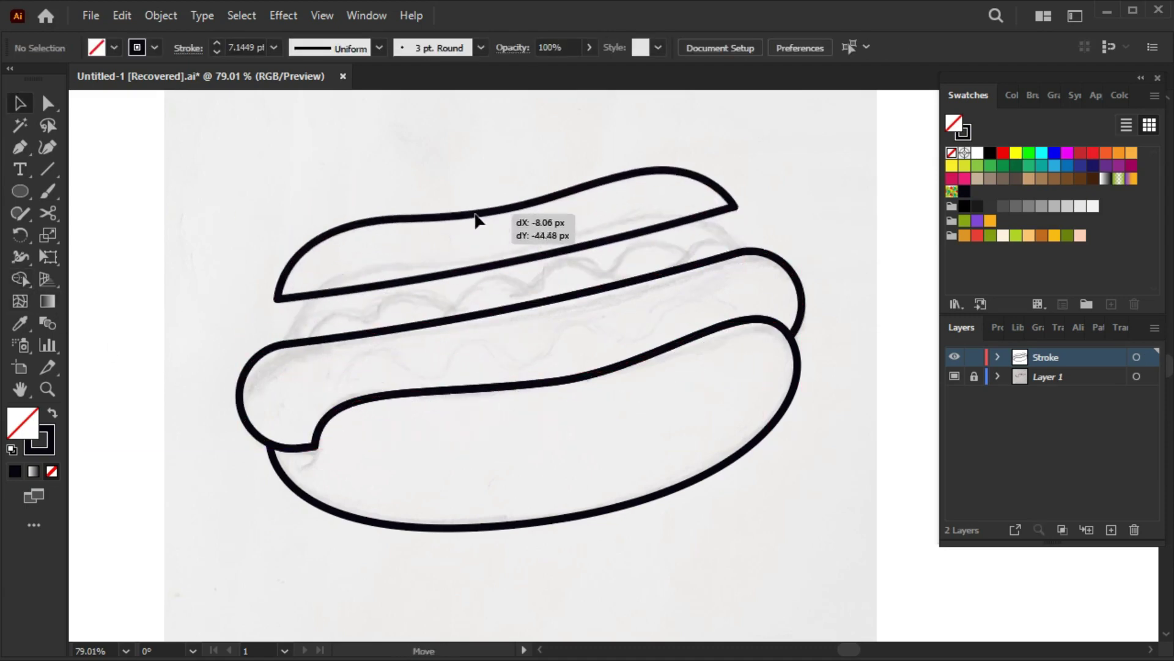
pyautogui.hotkey('ctrl', 'z')
pyautogui.click(378, 386)
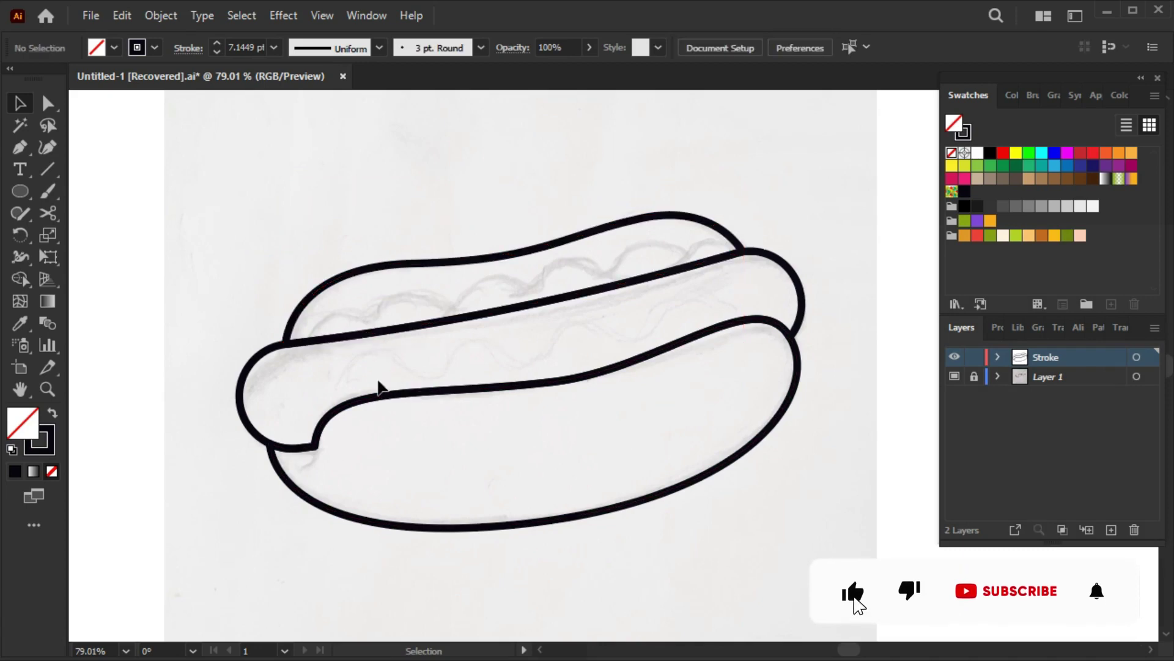
# Draw the first smooth mustard waves from the bun's left end with the Pen tool
pyautogui.scroll(3, 367, 330)
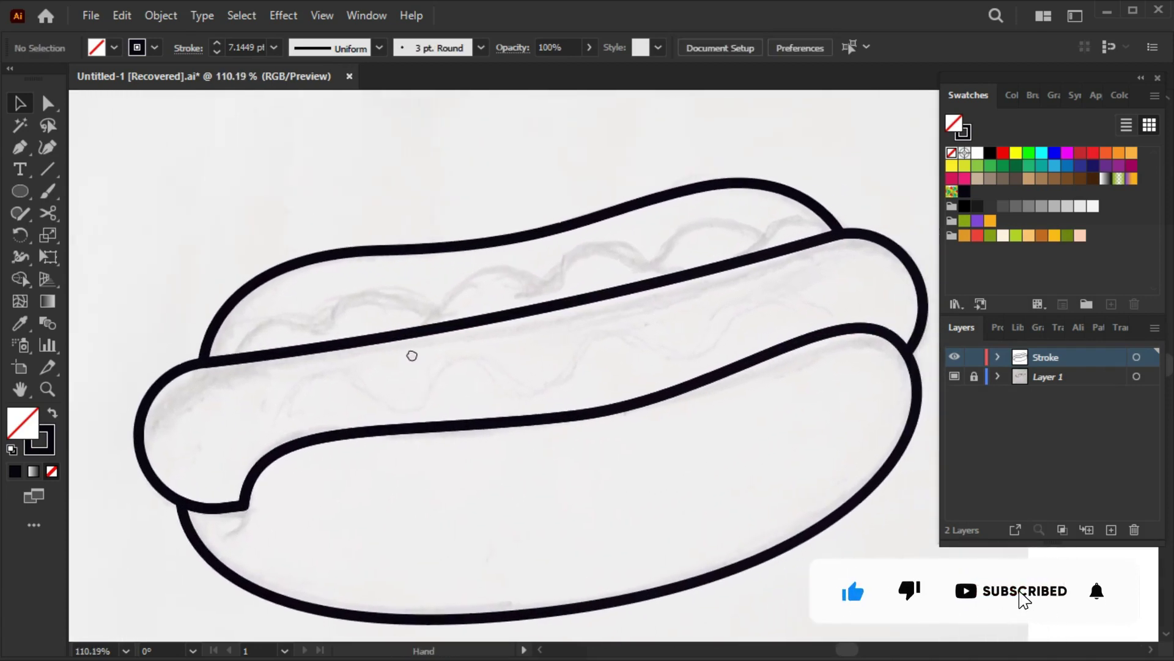
pyautogui.press('p')
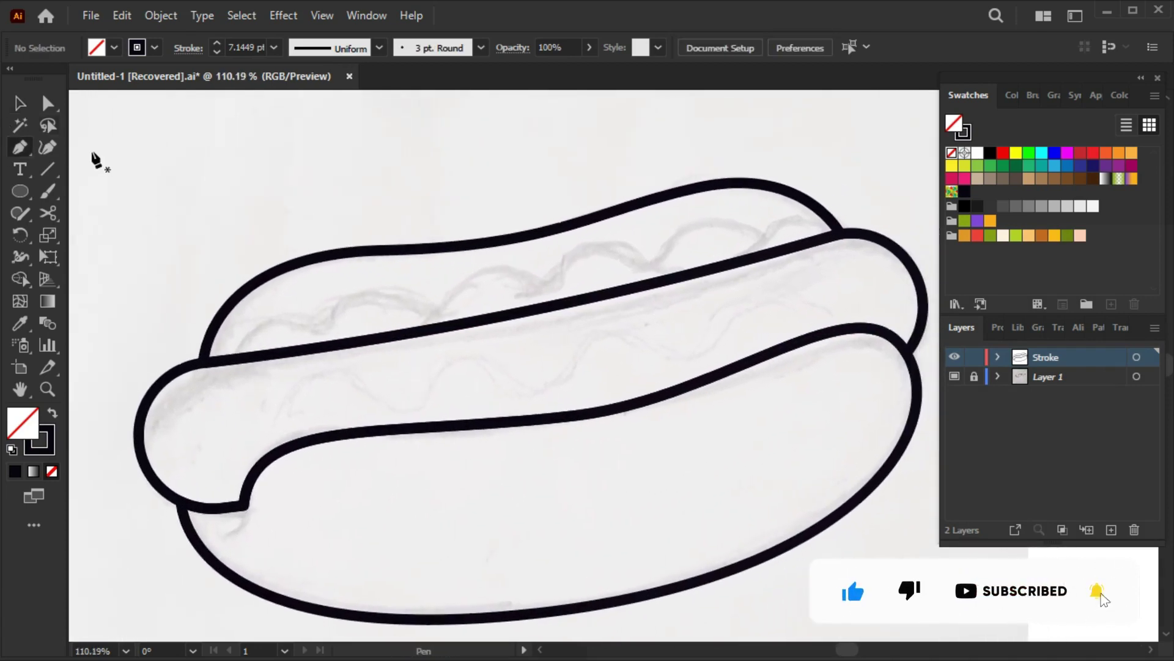
pyautogui.click(236, 359)
pyautogui.moveTo(276, 321)
pyautogui.mouseDown()
pyautogui.moveTo(335, 320)
pyautogui.moveTo(354, 303)
pyautogui.mouseUp()
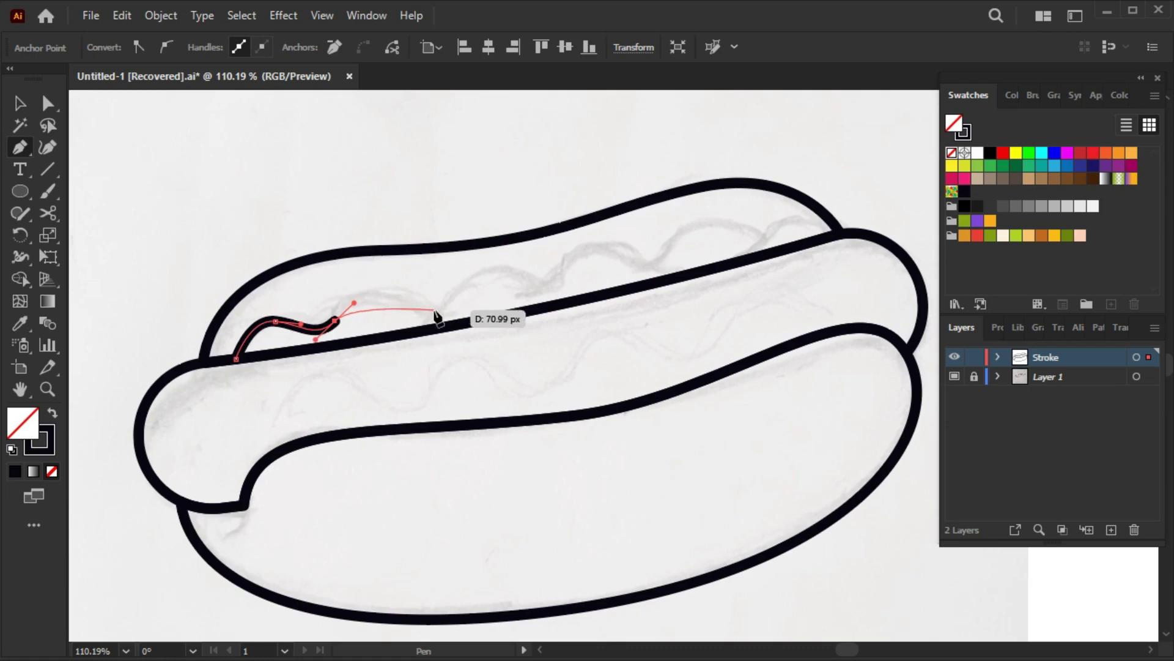
pyautogui.moveTo(437, 313); pyautogui.dragTo(481, 340)
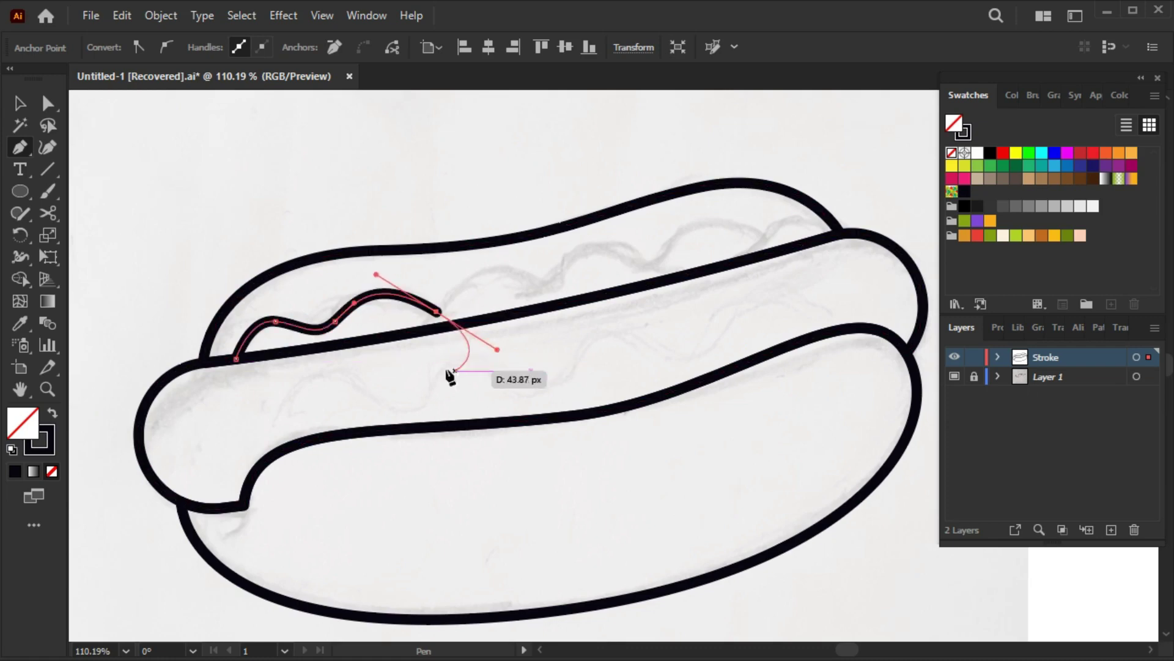
pyautogui.press('Escape')
pyautogui.click(437, 313)
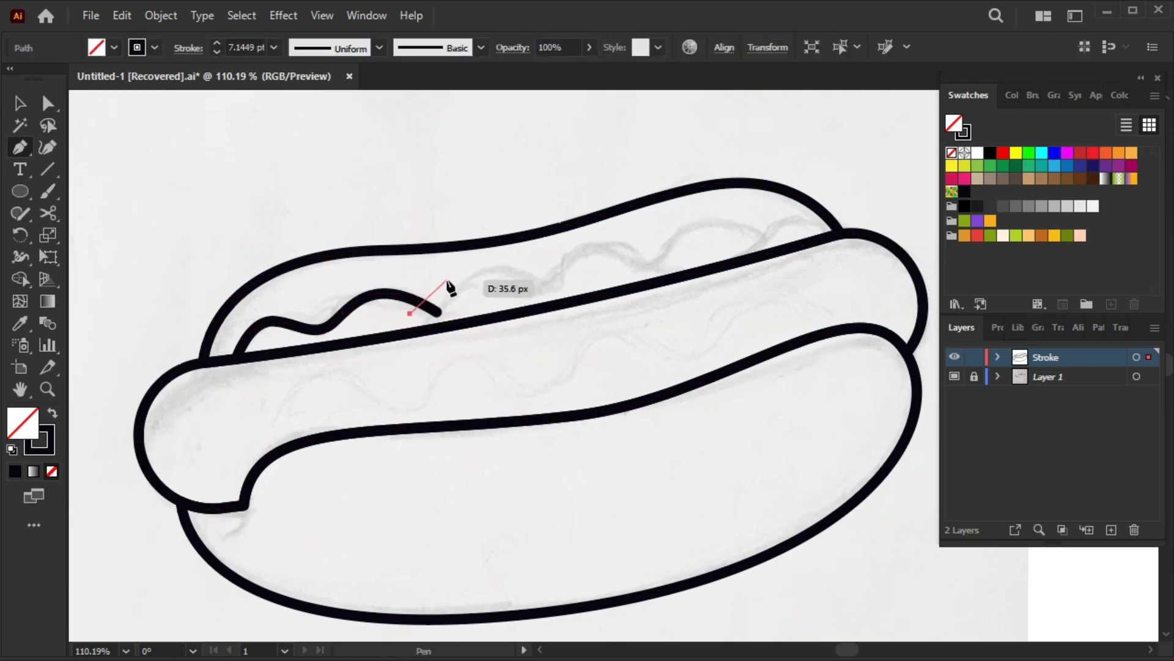
pyautogui.keyDown('ctrl'); pyautogui.click(407, 324); pyautogui.keyUp('ctrl')
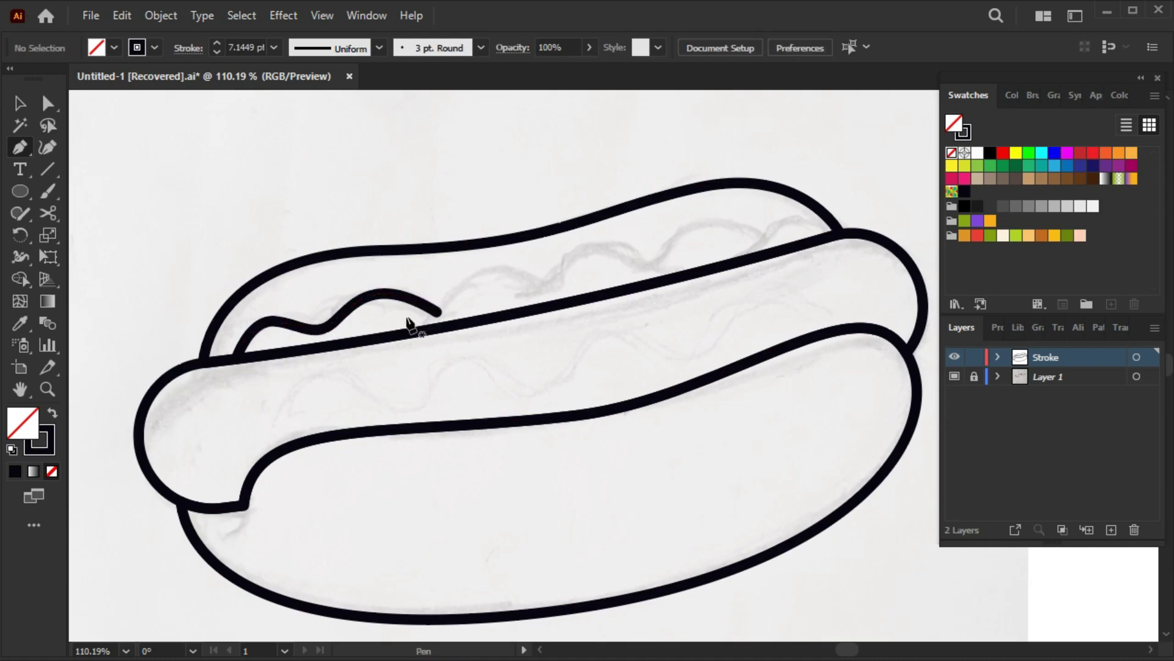
# Add further mustard waves toward the right end and start a helper edge under the bun
pyautogui.moveTo(406, 316)
pyautogui.mouseDown()
pyautogui.moveTo(501, 274)
pyautogui.moveTo(552, 293)
pyautogui.moveTo(576, 257)
pyautogui.moveTo(640, 259)
pyautogui.moveTo(713, 298)
pyautogui.mouseUp()
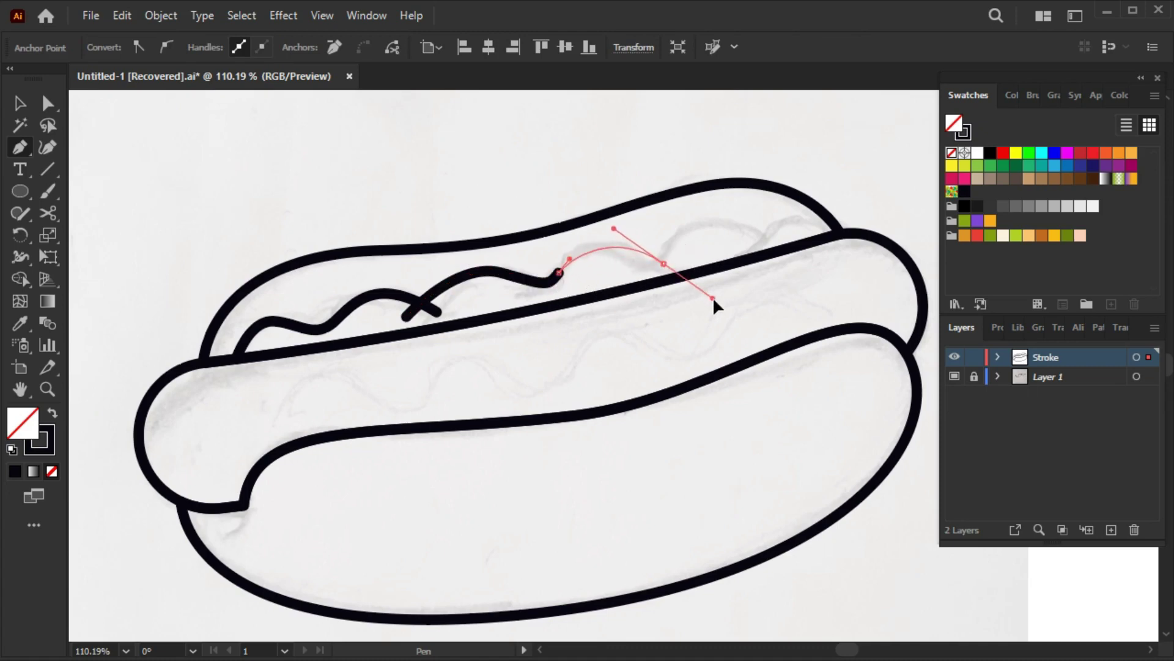
pyautogui.keyDown('ctrl'); pyautogui.click(665, 320); pyautogui.keyUp('ctrl')
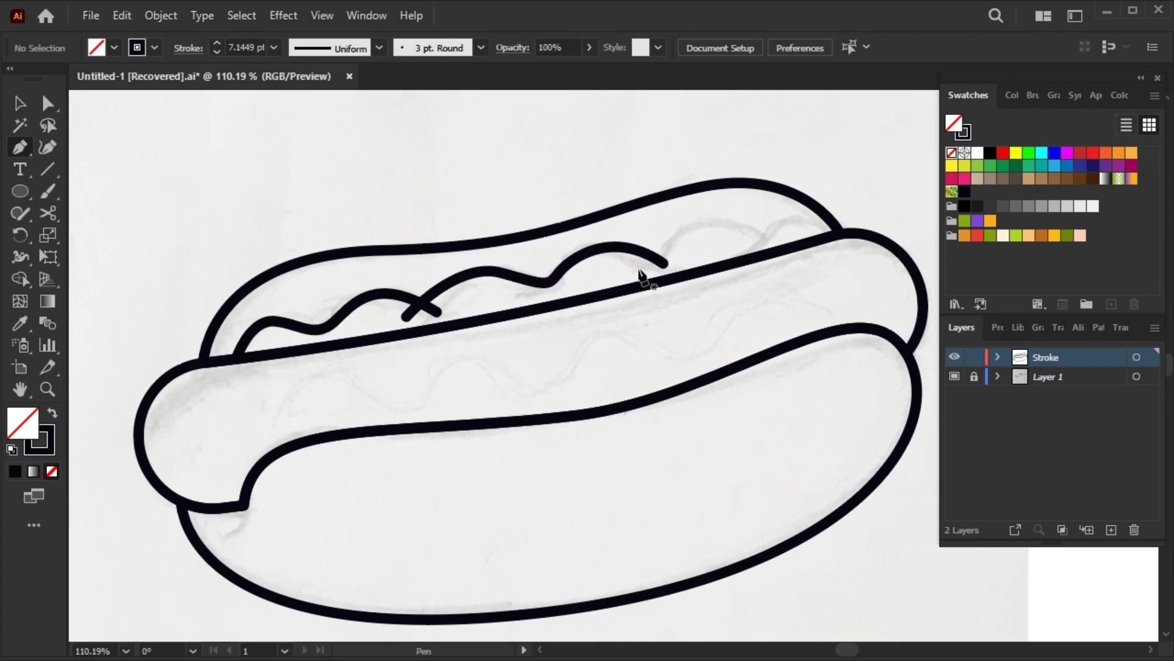
pyautogui.moveTo(638, 267)
pyautogui.mouseDown()
pyautogui.moveTo(715, 229)
pyautogui.moveTo(847, 292)
pyautogui.mouseUp()
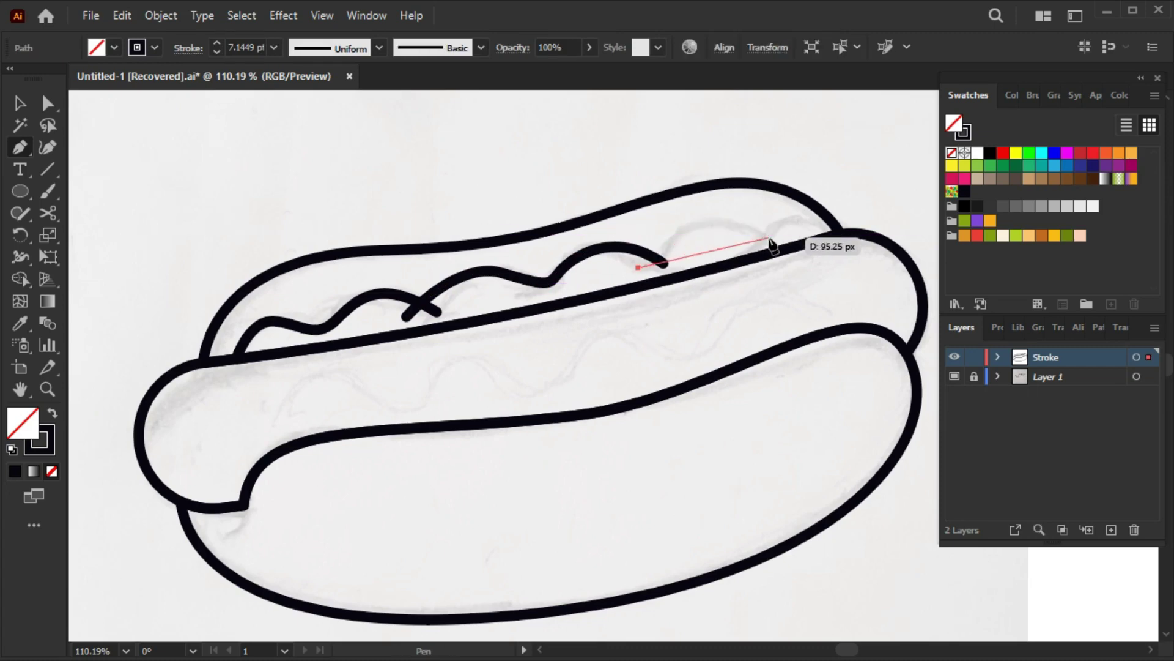
pyautogui.keyDown('ctrl'); pyautogui.click(756, 302); pyautogui.keyUp('ctrl')
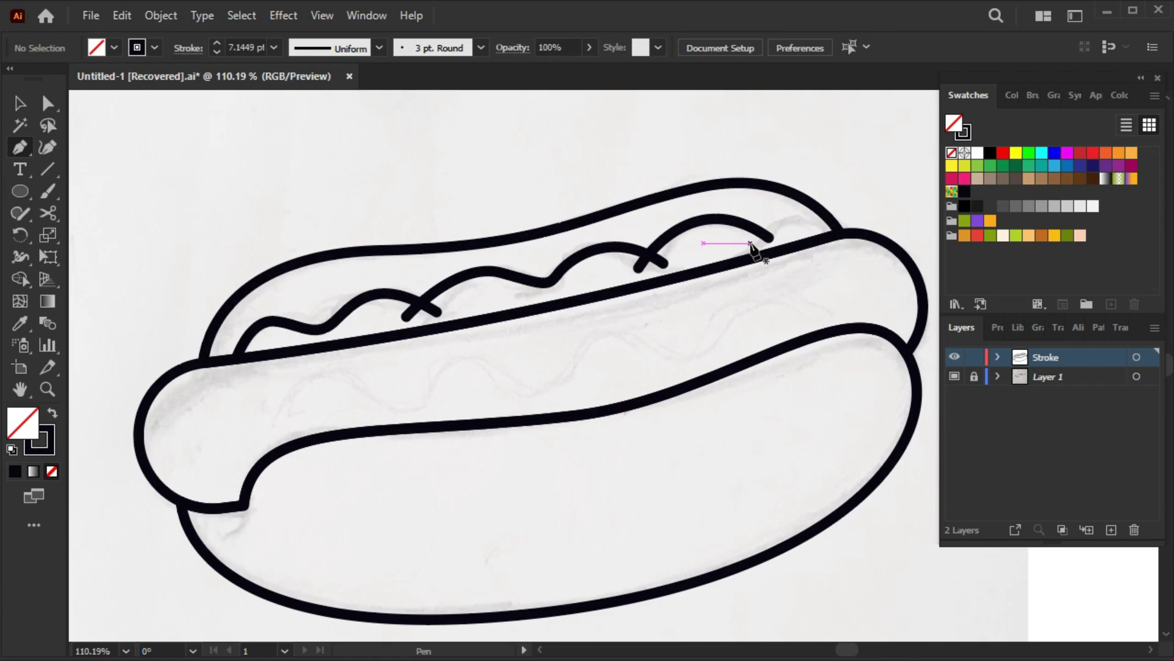
pyautogui.moveTo(751, 243); pyautogui.dragTo(767, 212)
pyautogui.moveTo(825, 240); pyautogui.dragTo(838, 262)
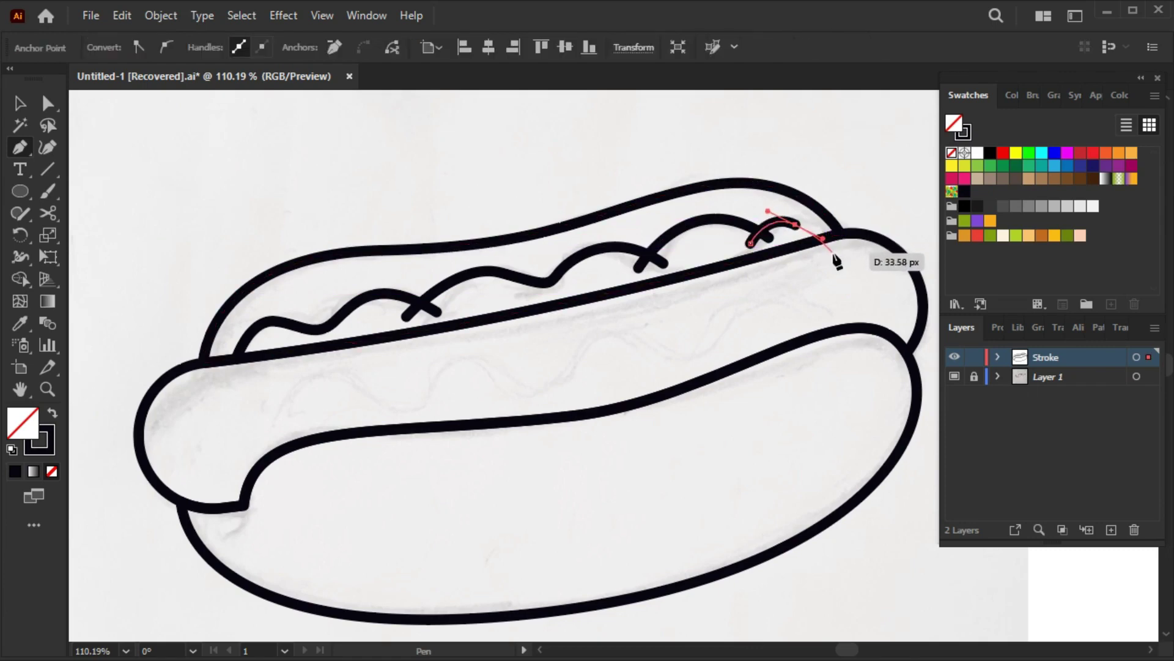
pyautogui.click(438, 370)
pyautogui.click(229, 384)
# Close the helper shape, select it with the mustard and bun, and merge them with Shape Builder
pyautogui.keyDown('ctrl'); pyautogui.click(551, 355); pyautogui.keyUp('ctrl')
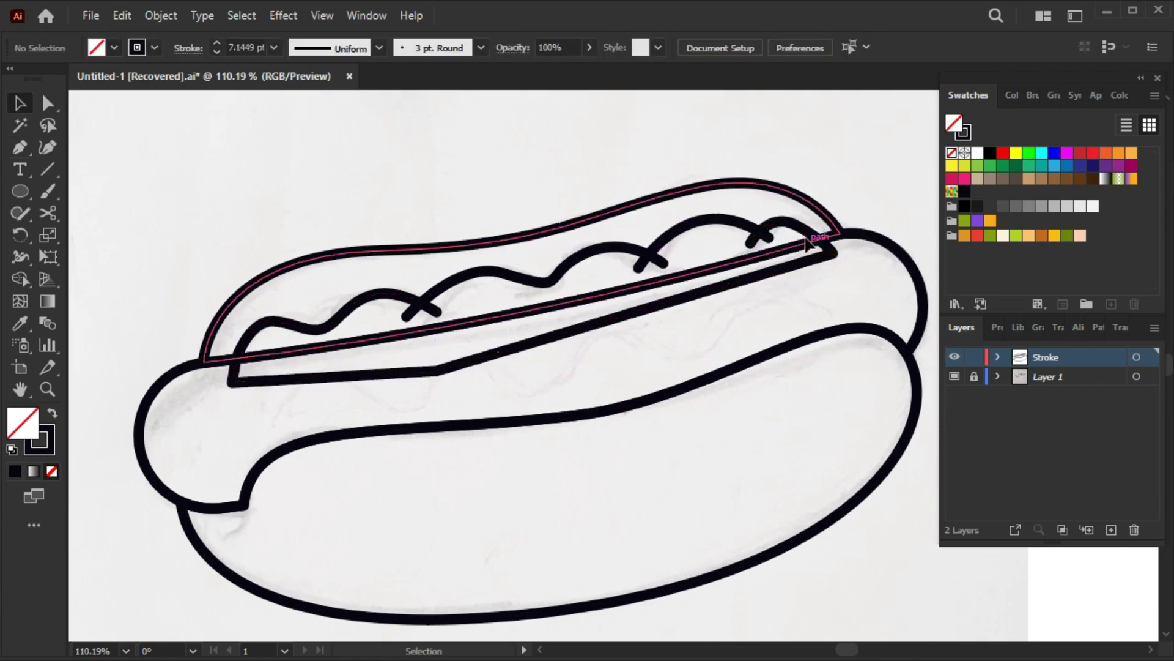
pyautogui.click(806, 243)
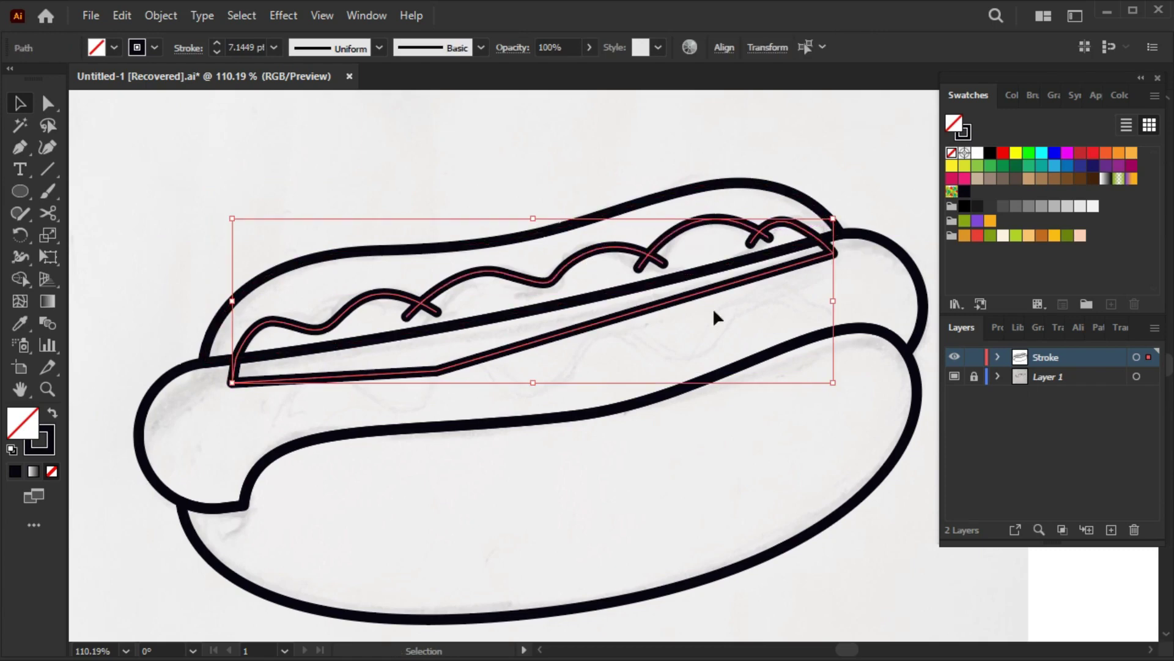
pyautogui.keyDown('shift'); pyautogui.click(910, 268); pyautogui.keyUp('shift')
pyautogui.click(21, 279)
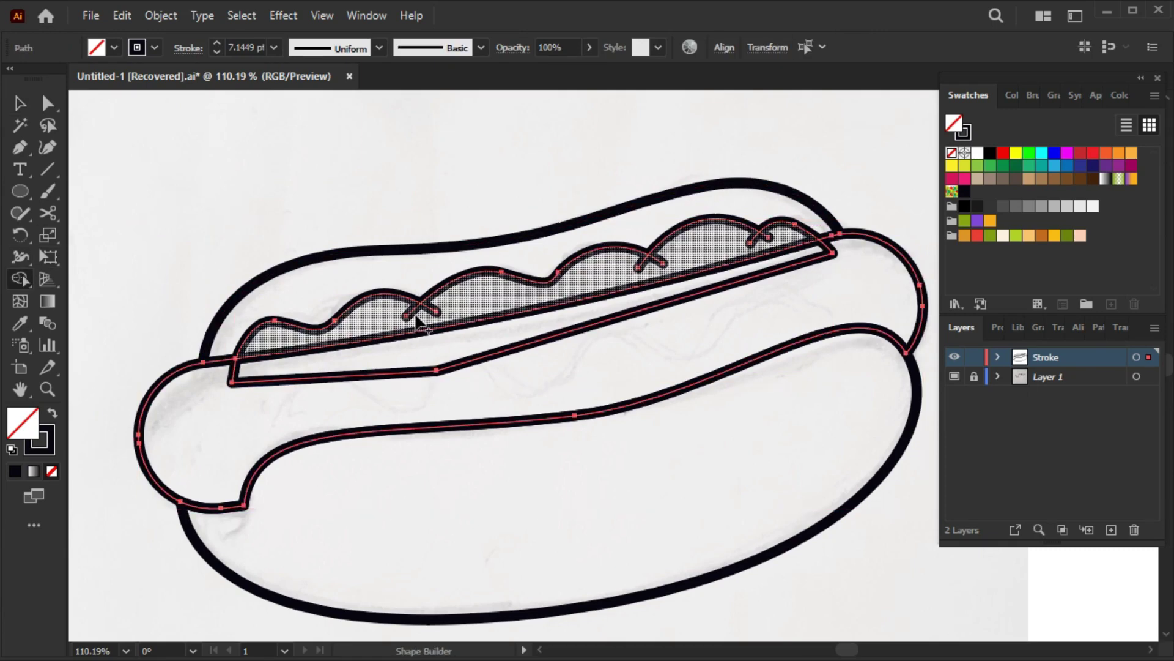
pyautogui.click(391, 374)
pyautogui.press('v')
# Delete the unwanted strip, the leftover piece near the right end, and the stray mustard hook
pyautogui.moveTo(367, 385); pyautogui.dragTo(399, 451)
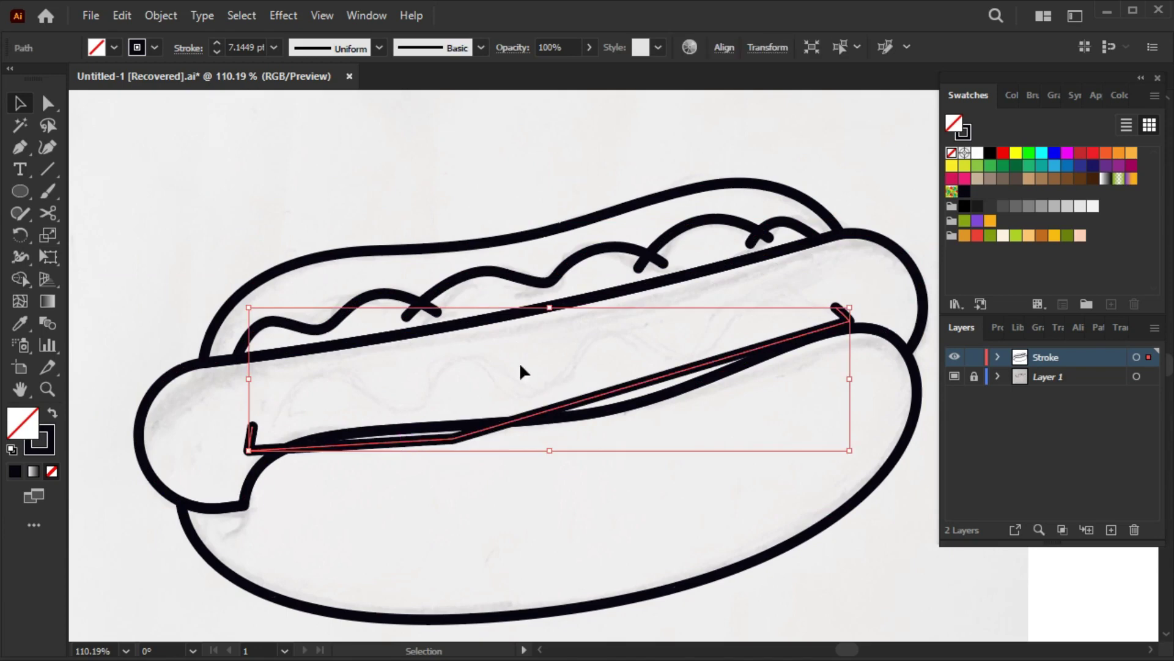
pyautogui.moveTo(520, 370)
pyautogui.mouseDown()
pyautogui.moveTo(533, 266)
pyautogui.moveTo(538, 332)
pyautogui.mouseUp()
pyautogui.press('Delete')
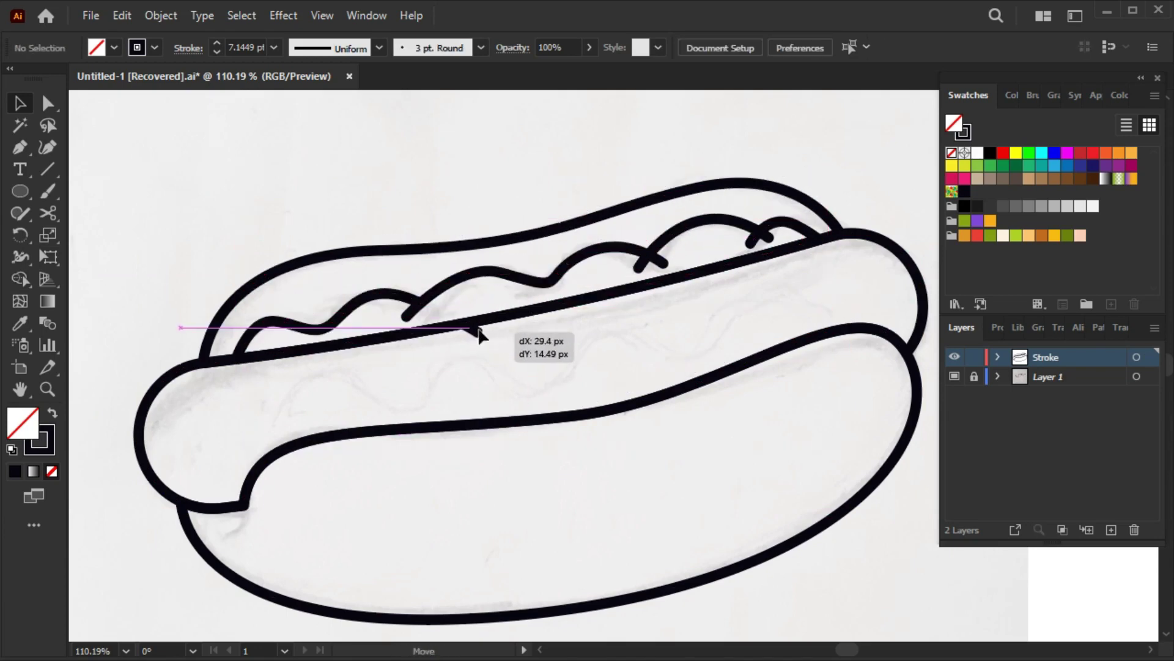
pyautogui.moveTo(429, 331); pyautogui.dragTo(480, 334)
pyautogui.press('Delete')
pyautogui.moveTo(643, 262); pyautogui.dragTo(713, 283)
pyautogui.press('Delete')
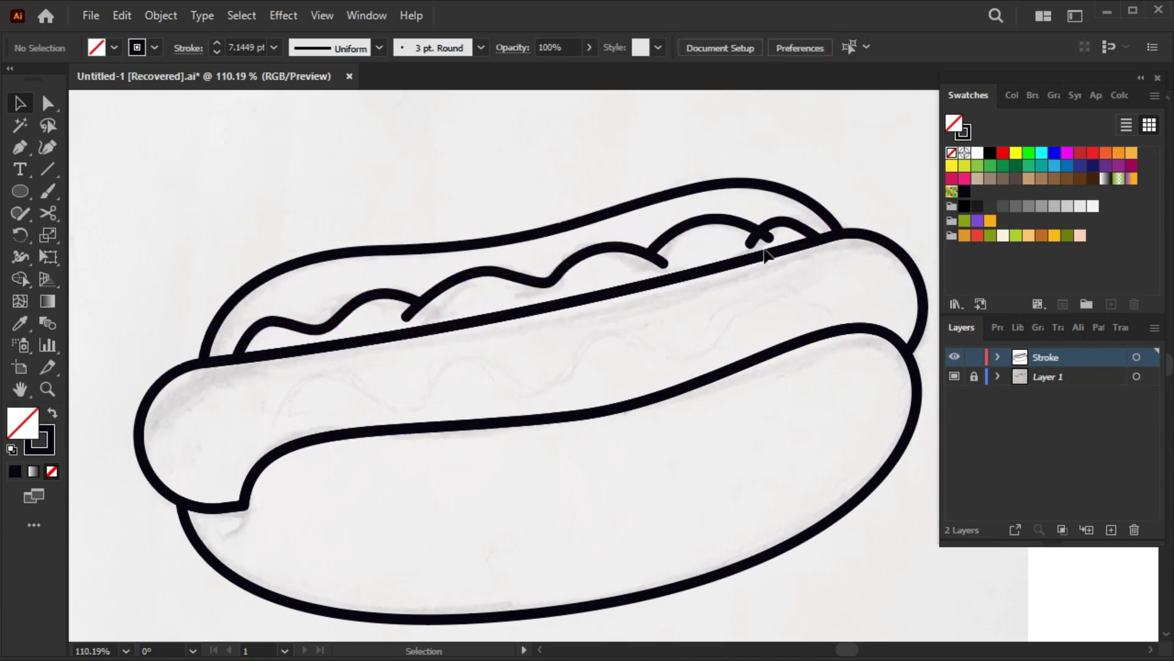
pyautogui.moveTo(766, 254); pyautogui.dragTo(812, 262)
# Draw a short curved hook along the lower bun below the sausage's left end
pyautogui.press('a')
pyautogui.scroll(-1, 742, 332)
pyautogui.scroll(1, 742, 331)
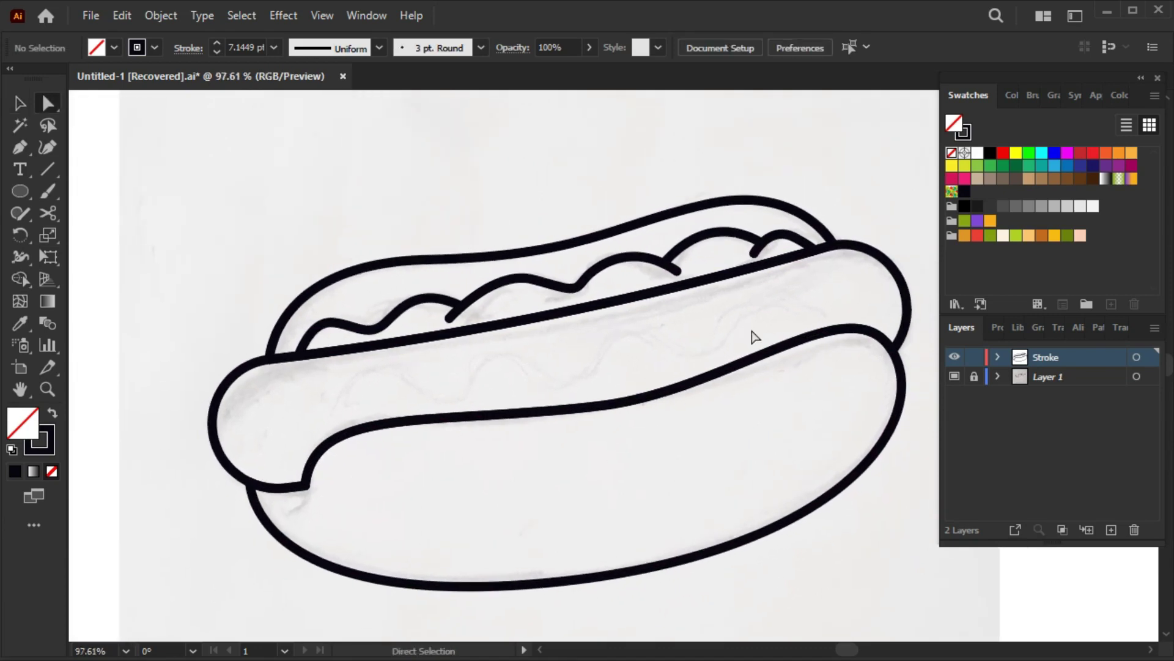
pyautogui.scroll(-1, 754, 336)
pyautogui.hscroll(-3, 545, 331)
pyautogui.press('p')
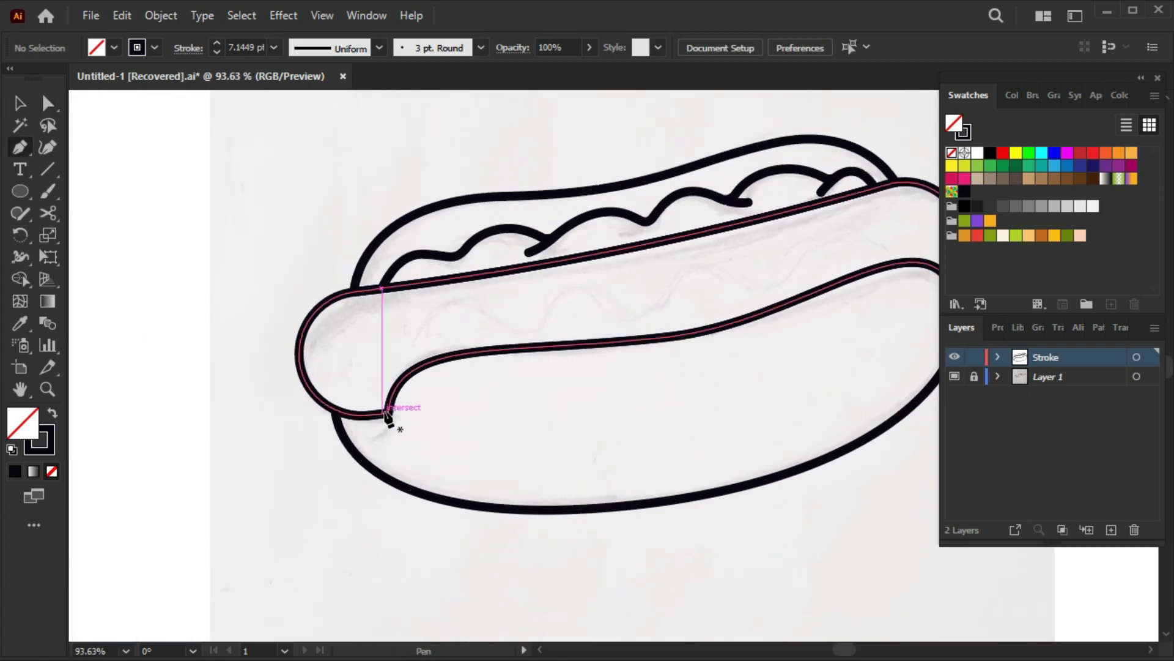
pyautogui.click(388, 414)
pyautogui.moveTo(370, 442); pyautogui.dragTo(349, 447)
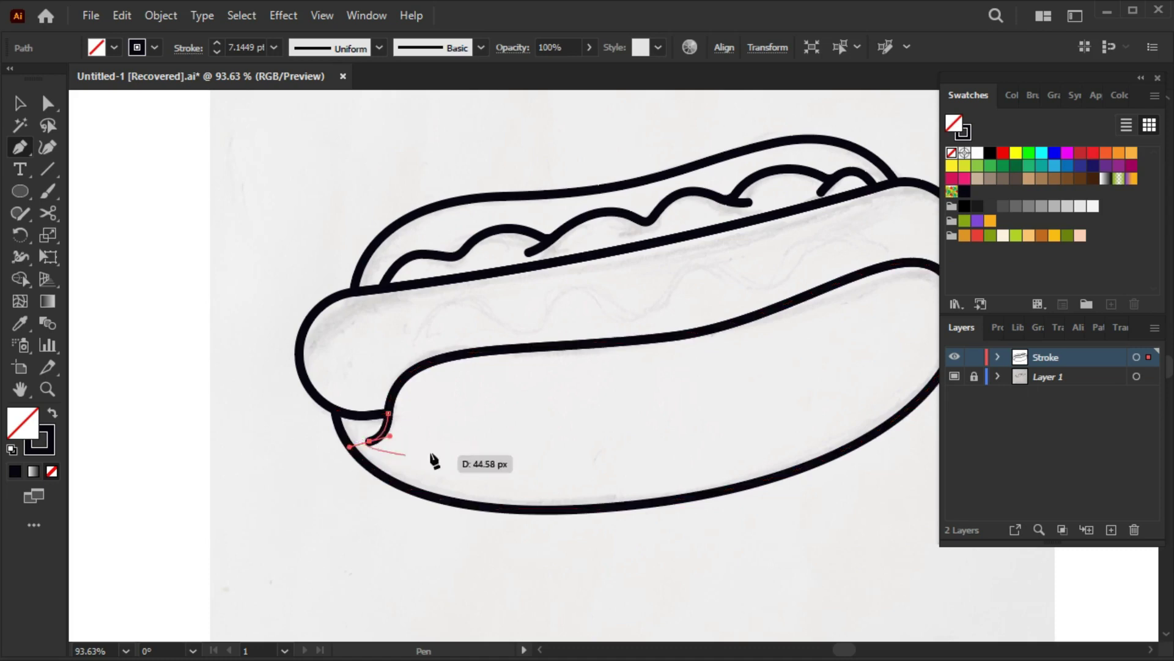
pyautogui.press('Escape')
pyautogui.moveTo(618, 398)
pyautogui.mouseDown()
pyautogui.moveTo(511, 415)
pyautogui.moveTo(498, 404)
pyautogui.mouseUp()
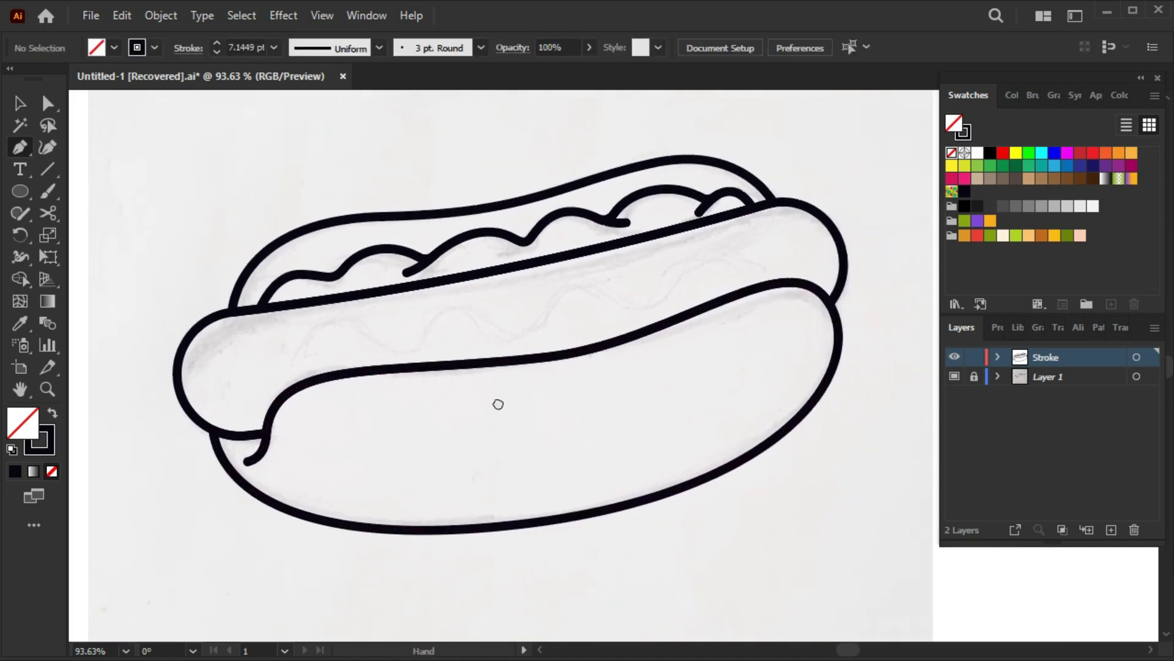
pyautogui.click(47, 191)
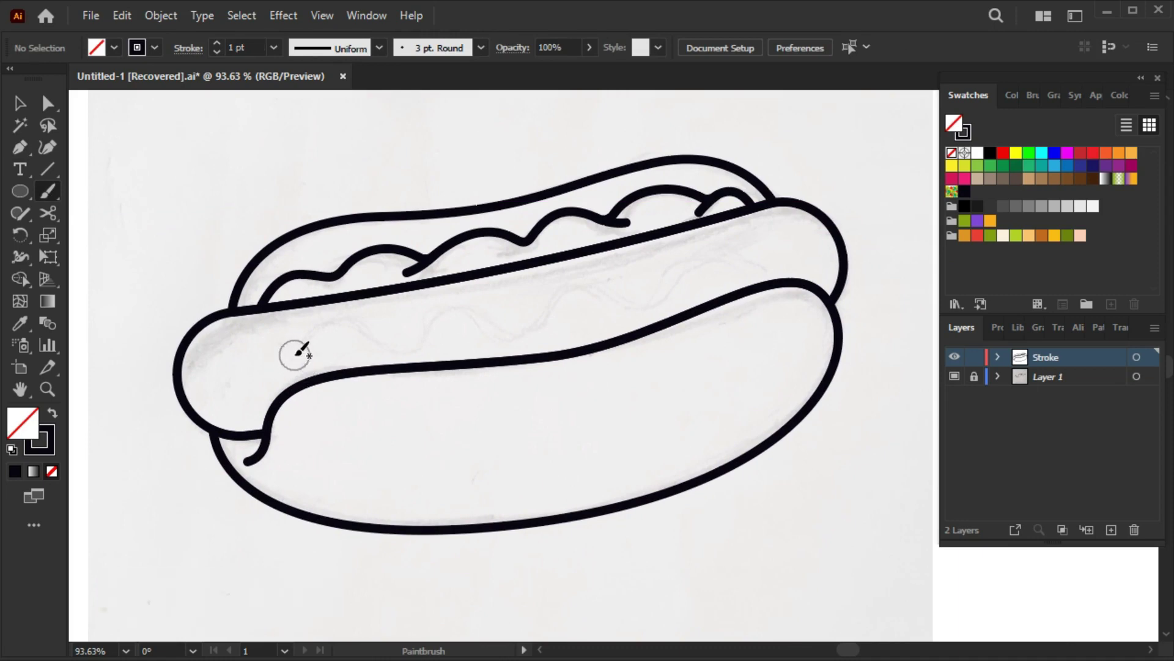
# Brush a thick wavy sauce line across the sausage and expand it into a shape
pyautogui.moveTo(296, 361); pyautogui.dragTo(774, 227)
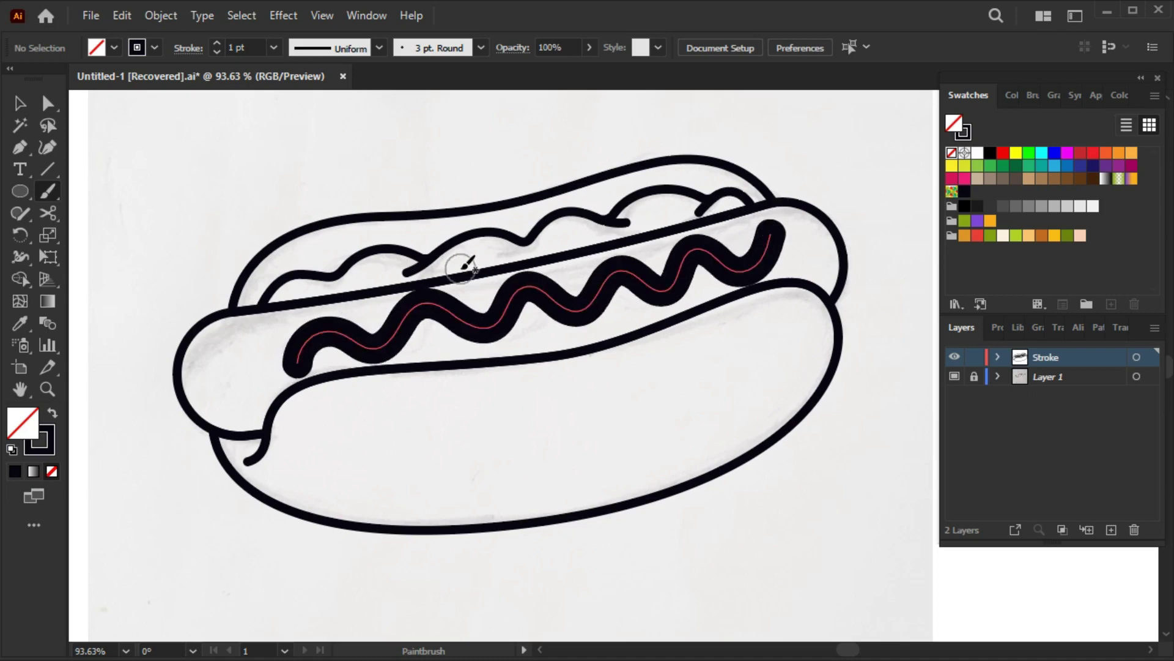
pyautogui.press('v')
pyautogui.click(462, 333)
pyautogui.click(161, 15)
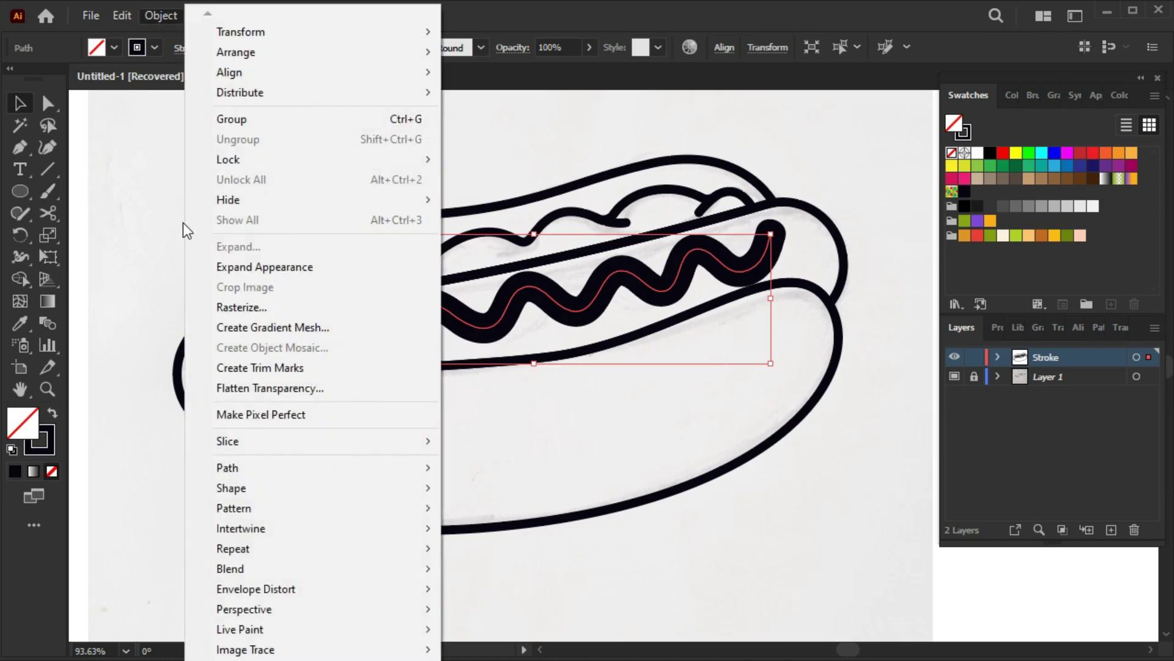
pyautogui.click(195, 191)
# Give the squiggle a 7 pt rounded outline with no fill
pyautogui.click(216, 43)
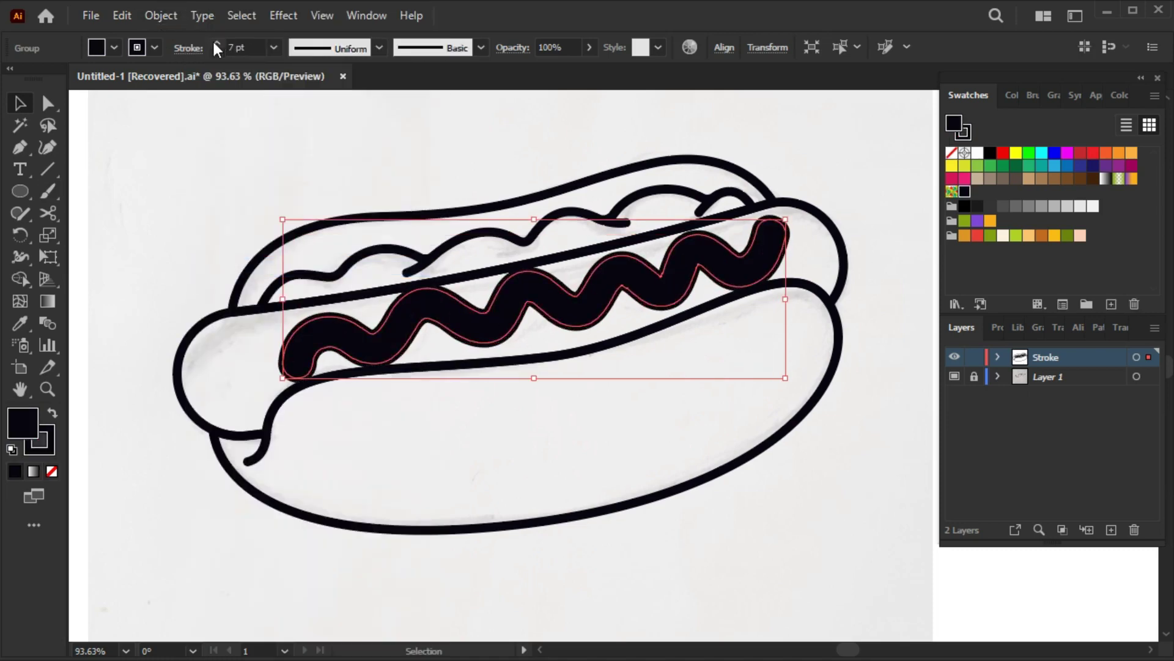
pyautogui.click(188, 48)
pyautogui.click(91, 118)
pyautogui.click(51, 471)
pyautogui.click(160, 504)
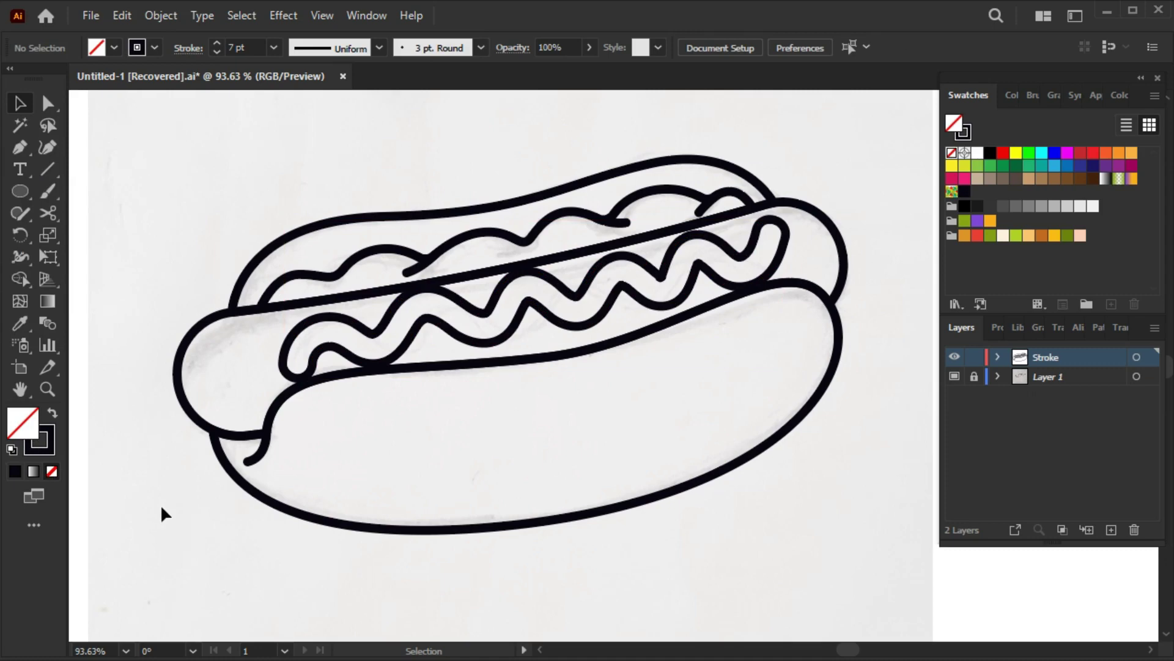
# Taper the end of the upper mustard stroke with the Width tool
pyautogui.click(21, 259)
pyautogui.scroll(4, 525, 281)
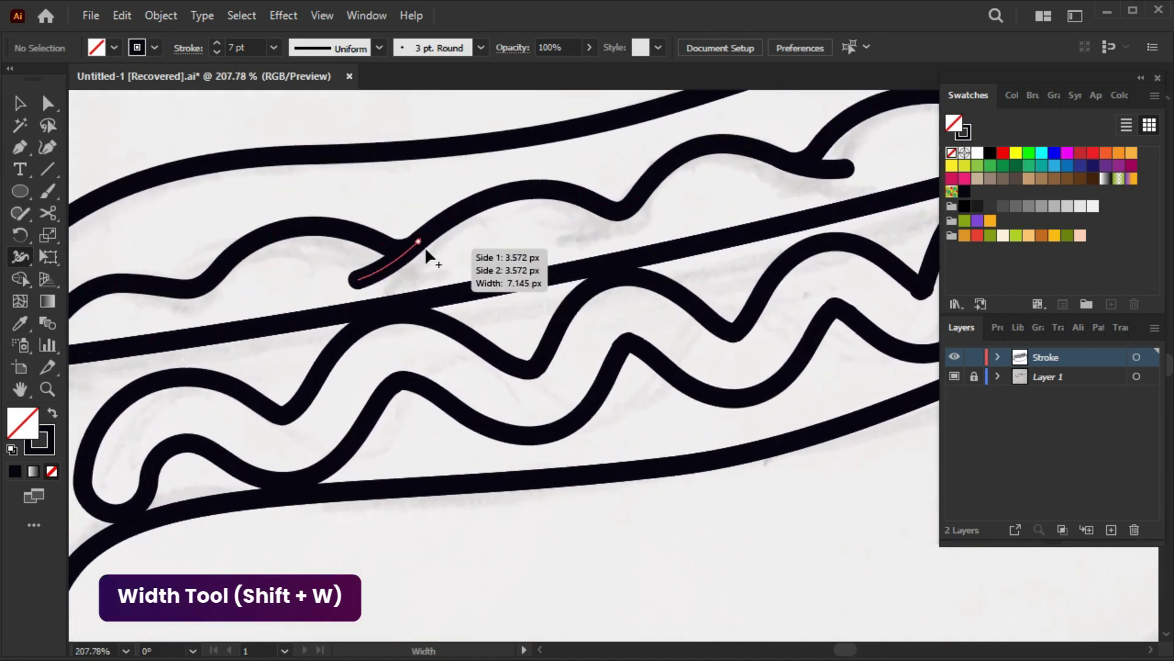
pyautogui.doubleClick(426, 251)
pyautogui.click(621, 438)
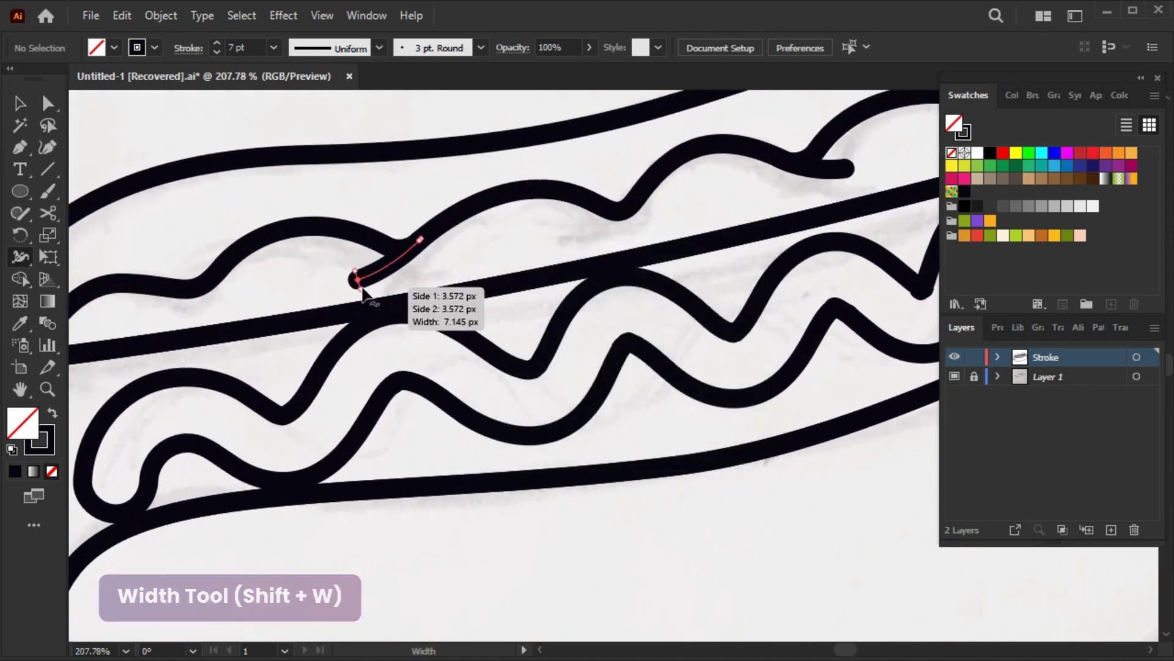
pyautogui.moveTo(362, 290); pyautogui.dragTo(358, 285)
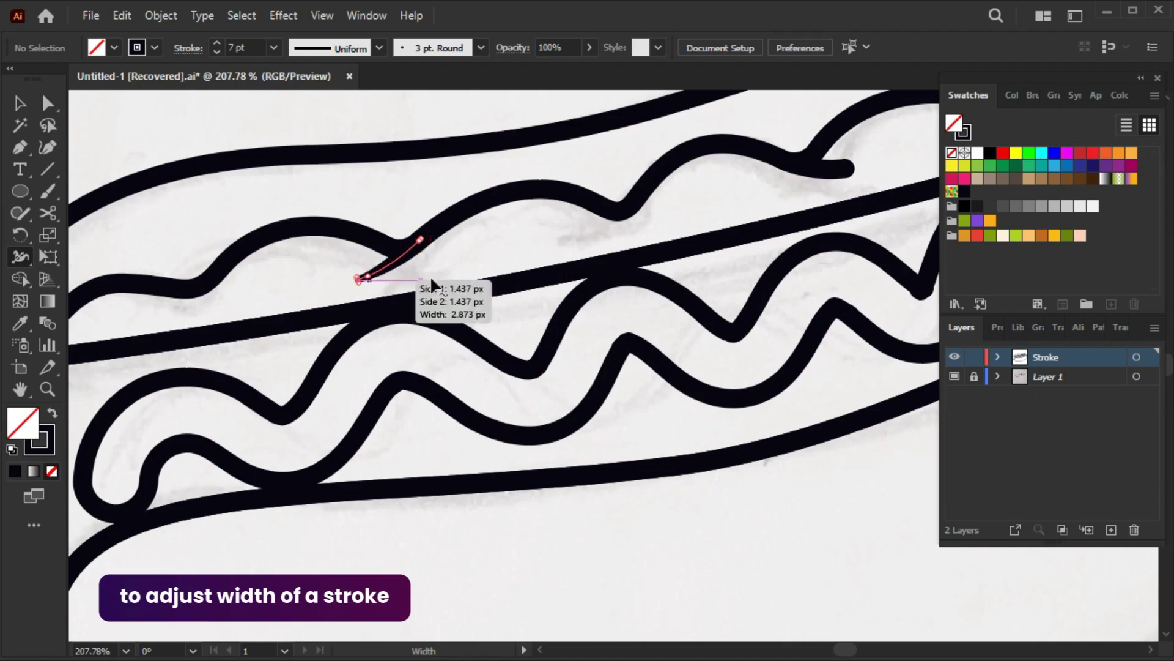
pyautogui.press('v')
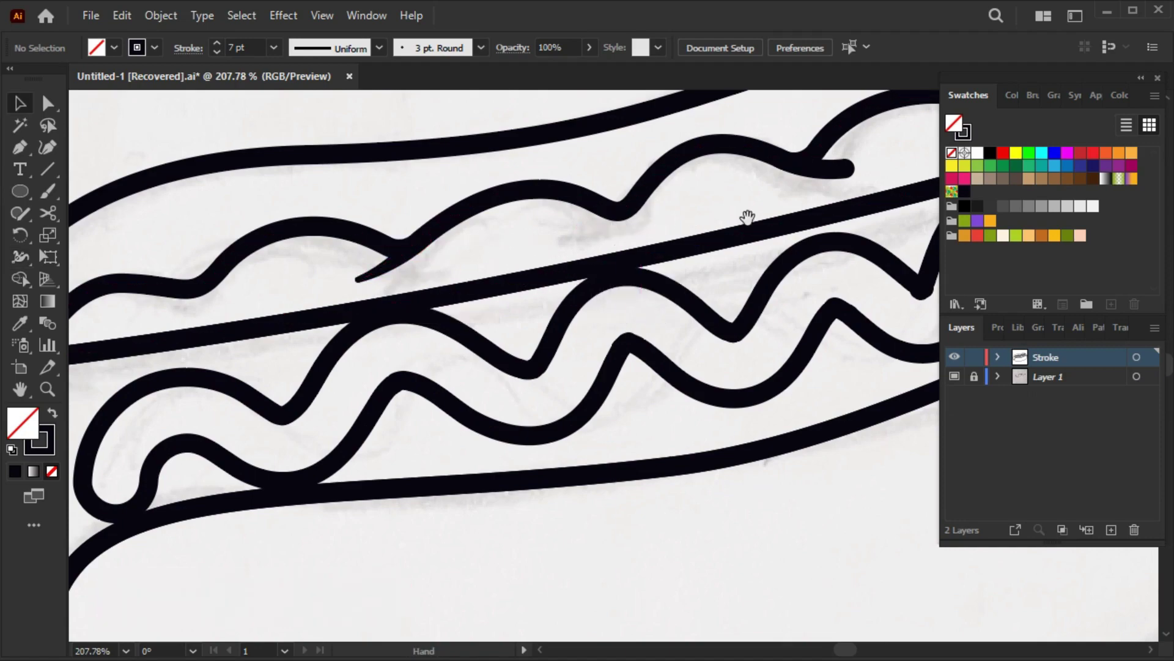
pyautogui.scroll(-2, 673, 232)
pyautogui.scroll(3, 624, 244)
# Taper the remaining mustard stroke ends, including the short stroke's lower end, to thin points
pyautogui.hotkey('shift', 'w')
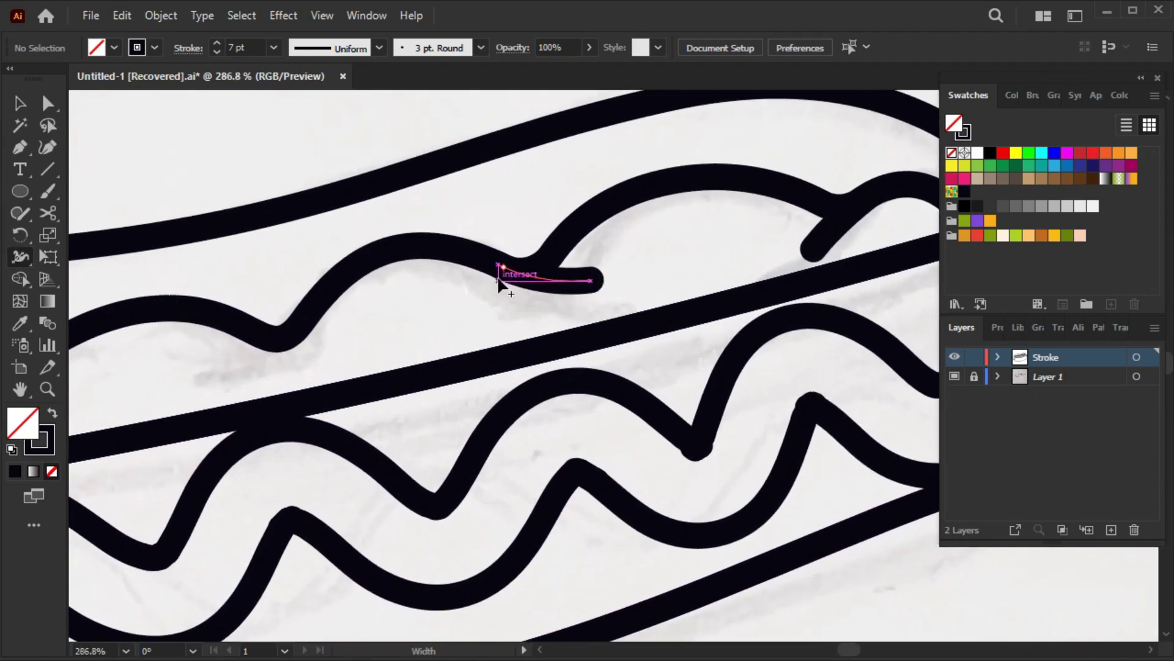
pyautogui.doubleClick(498, 275)
pyautogui.click(614, 440)
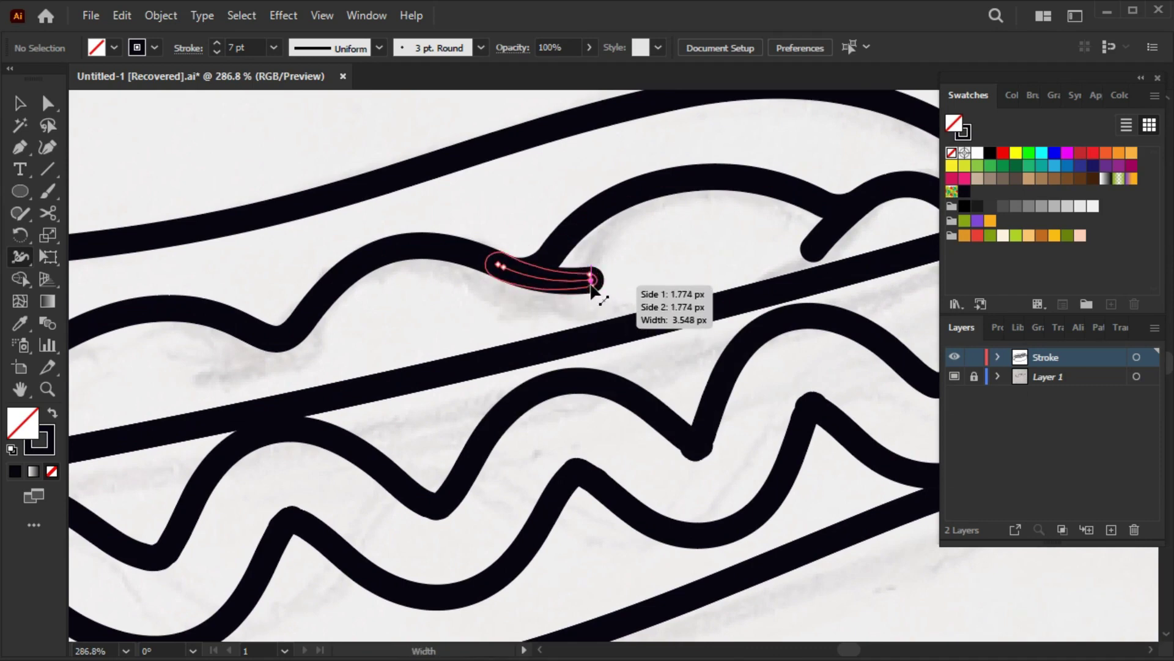
pyautogui.moveTo(591, 280); pyautogui.dragTo(634, 295)
pyautogui.hscroll(5, 634, 288)
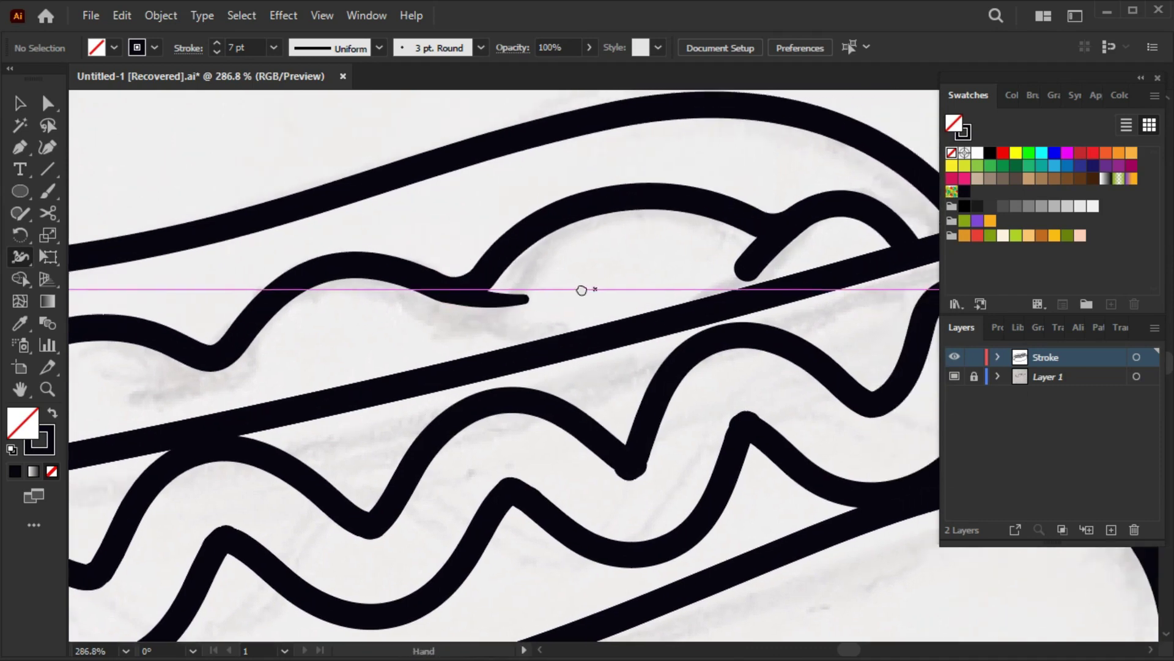
pyautogui.scroll(2, 633, 288)
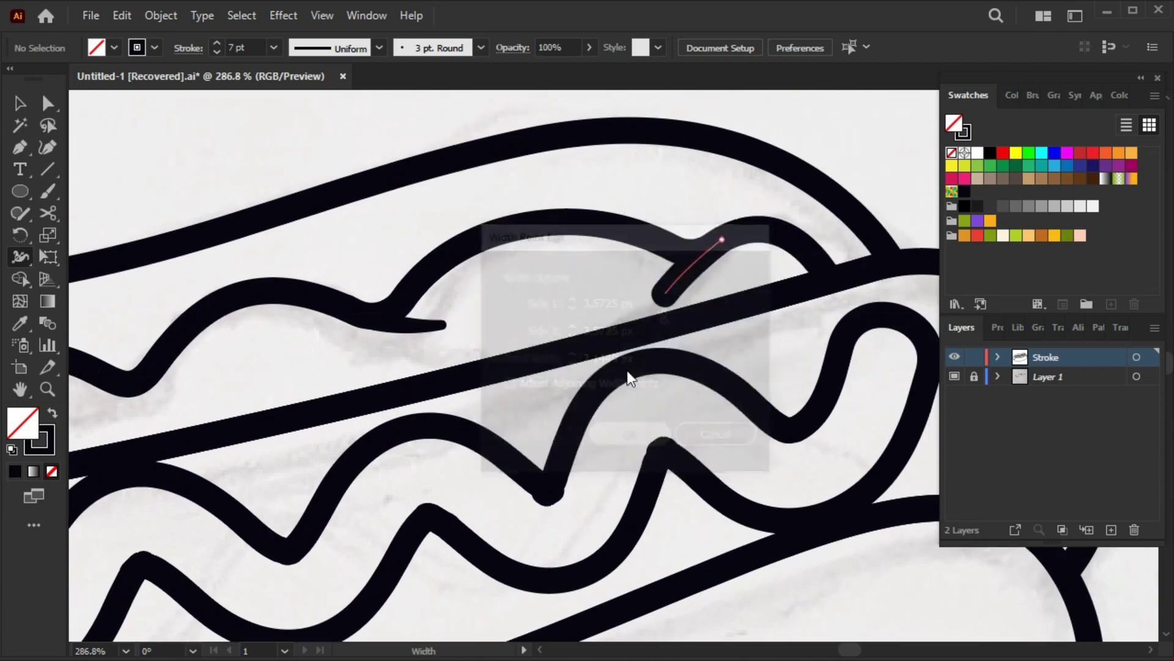
pyautogui.moveTo(673, 301); pyautogui.dragTo(665, 296)
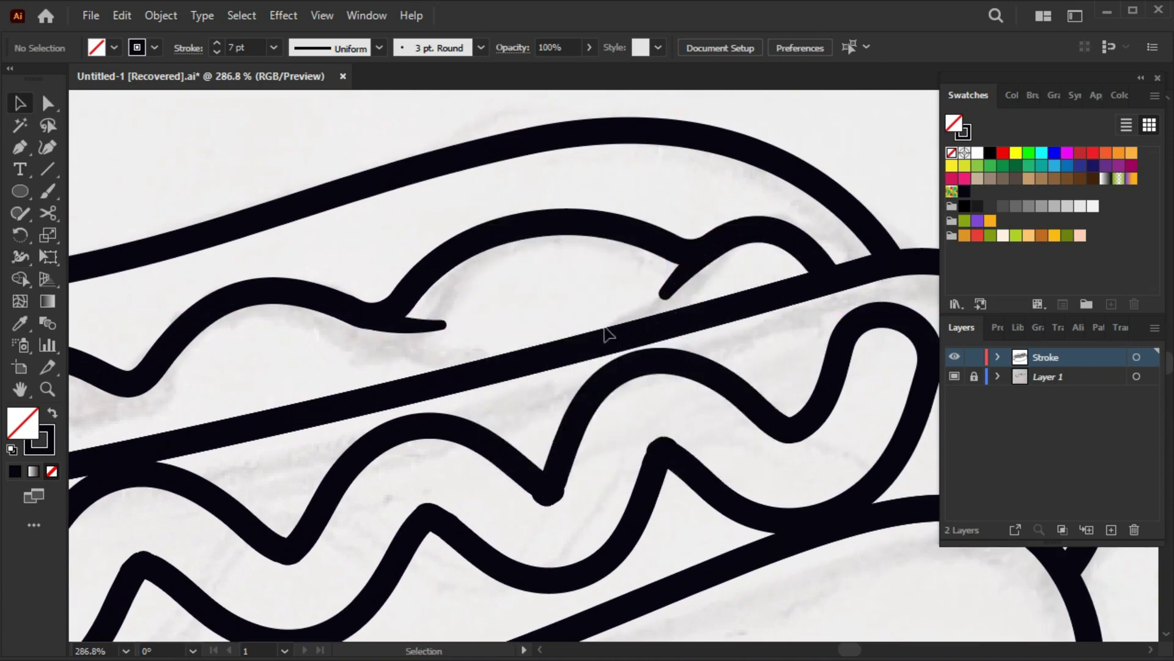
pyautogui.hscroll(-3, 676, 349)
pyautogui.scroll(-4, 542, 383)
pyautogui.scroll(2, 396, 515)
pyautogui.scroll(-5, 396, 515)
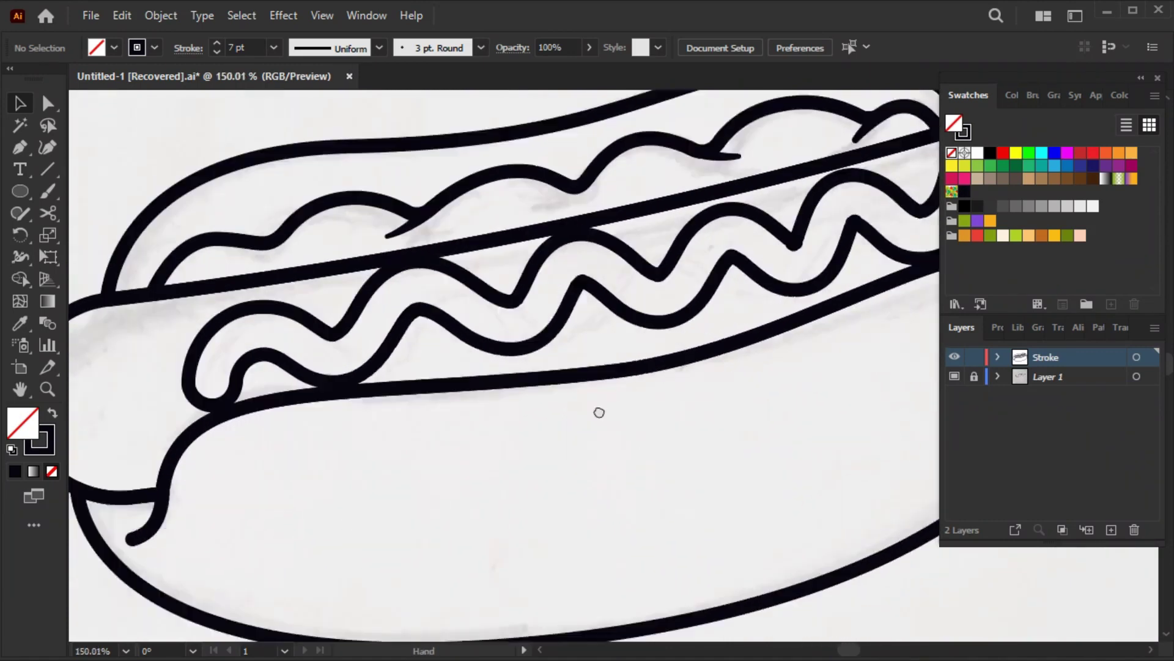
pyautogui.scroll(3, 383, 488)
pyautogui.scroll(2, 456, 385)
# Taper the lower end of the bun crease stroke to a thin point
pyautogui.hotkey('shift', 'w')
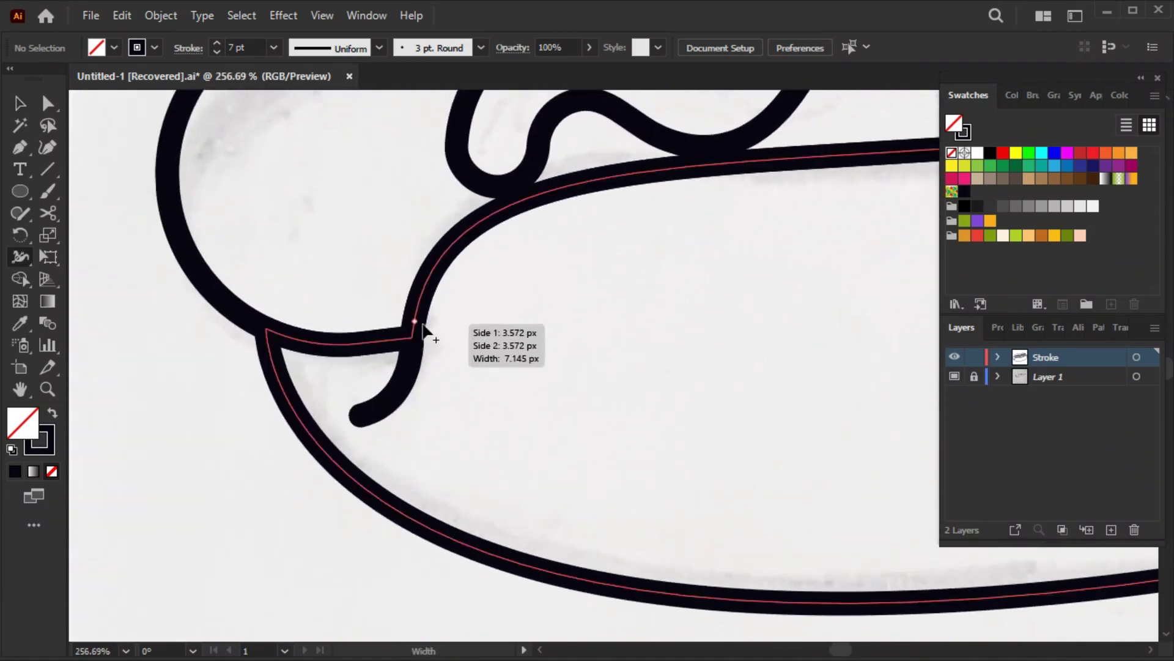
pyautogui.doubleClick(411, 338)
pyautogui.press('Return')
pyautogui.moveTo(362, 424); pyautogui.dragTo(359, 422)
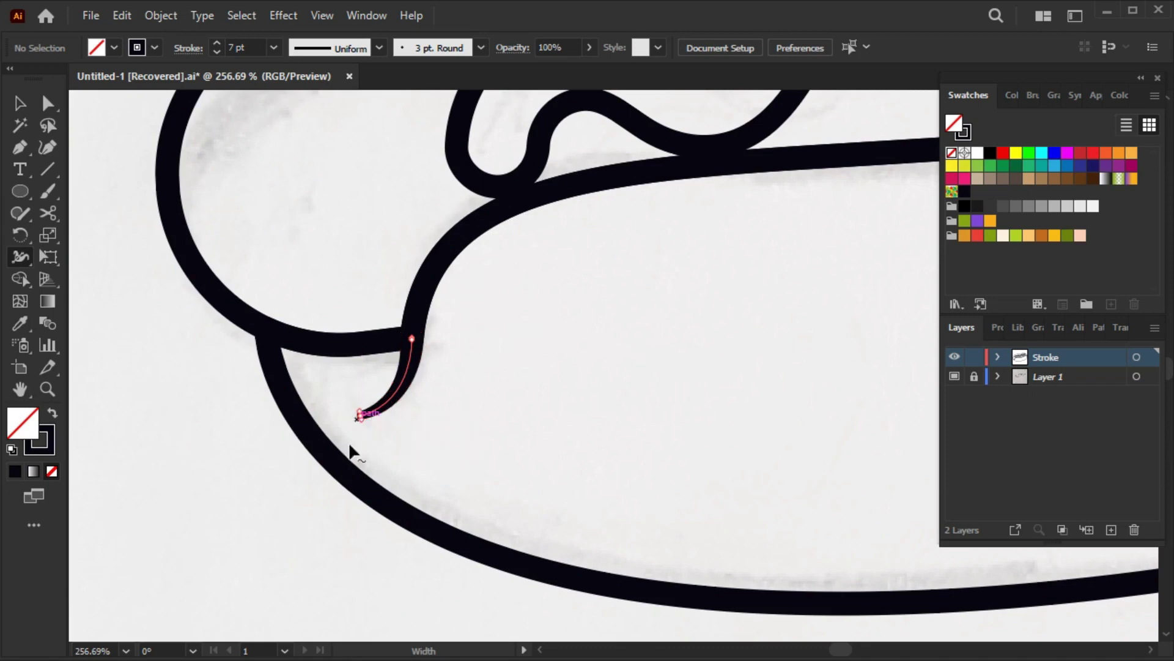
pyautogui.press('v')
pyautogui.click(300, 527)
# Zoom out and pan to bring the whole hot dog into view
pyautogui.press('z')
pyautogui.moveTo(703, 401); pyautogui.dragTo(461, 454)
pyautogui.press('space')
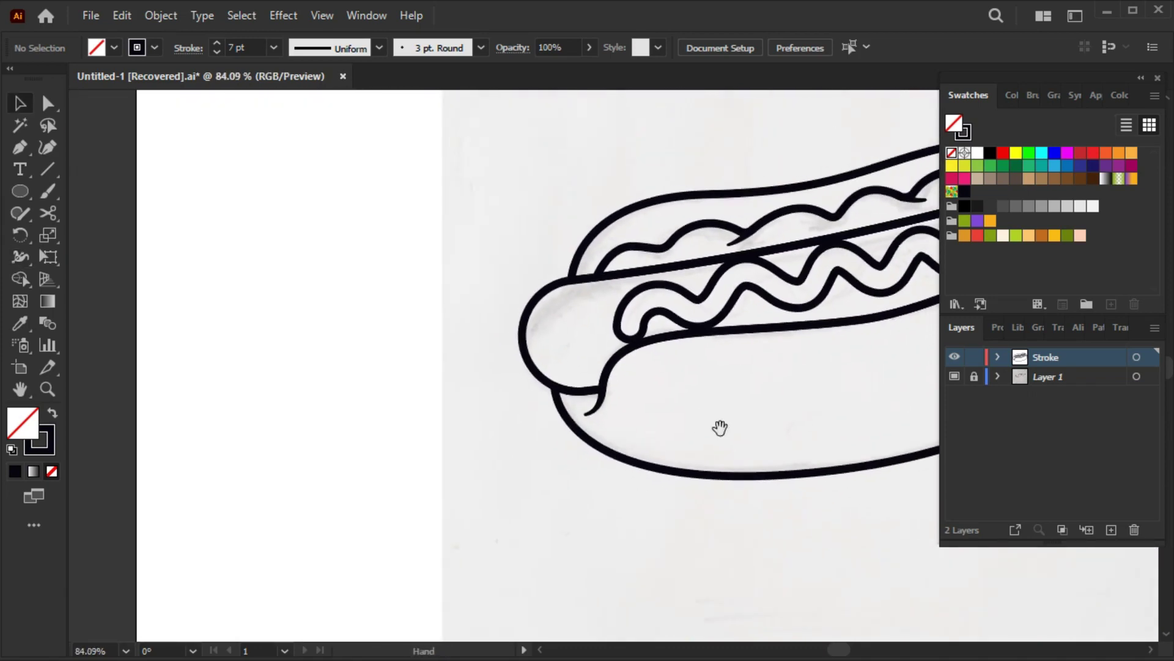
pyautogui.moveTo(768, 239); pyautogui.dragTo(648, 318)
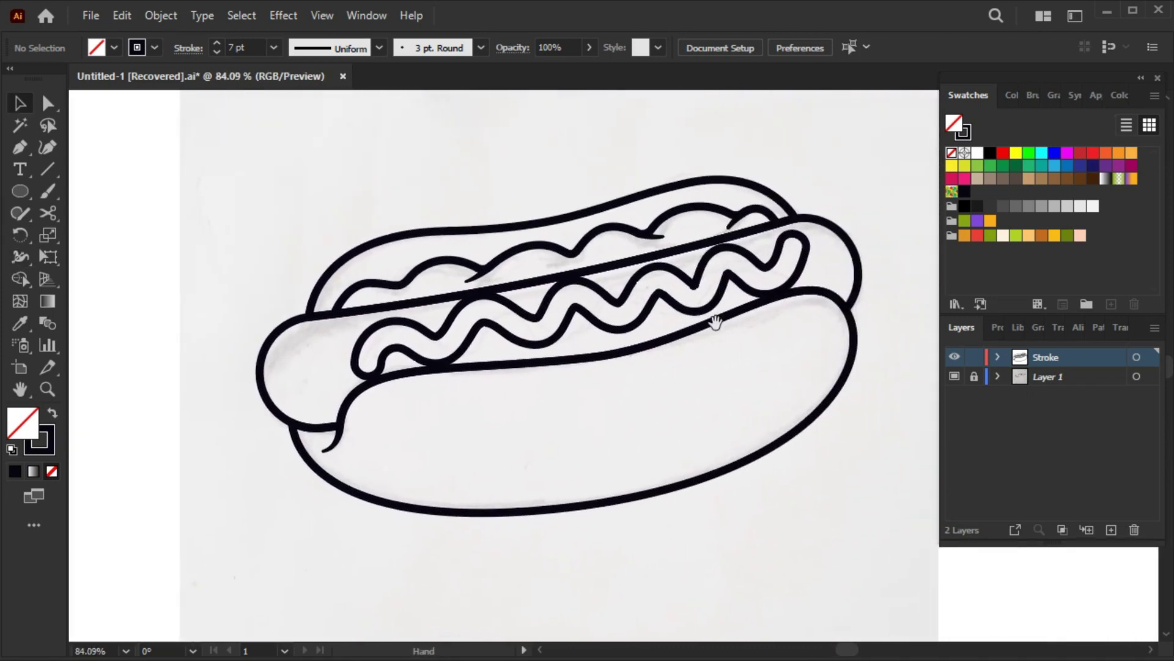
# Delete the sketch layer Layer 1 and add a new layer beneath the Stroke layer
pyautogui.keyDown('alt'); pyautogui.click(599, 338); pyautogui.keyUp('alt')
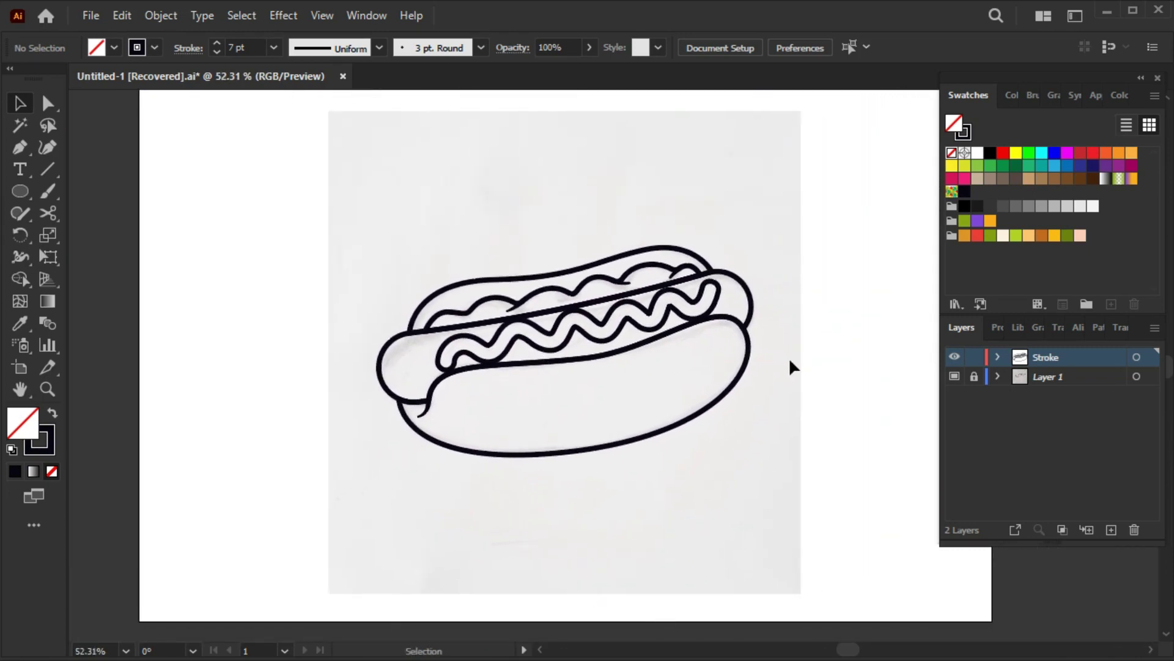
pyautogui.moveTo(839, 372); pyautogui.dragTo(793, 373)
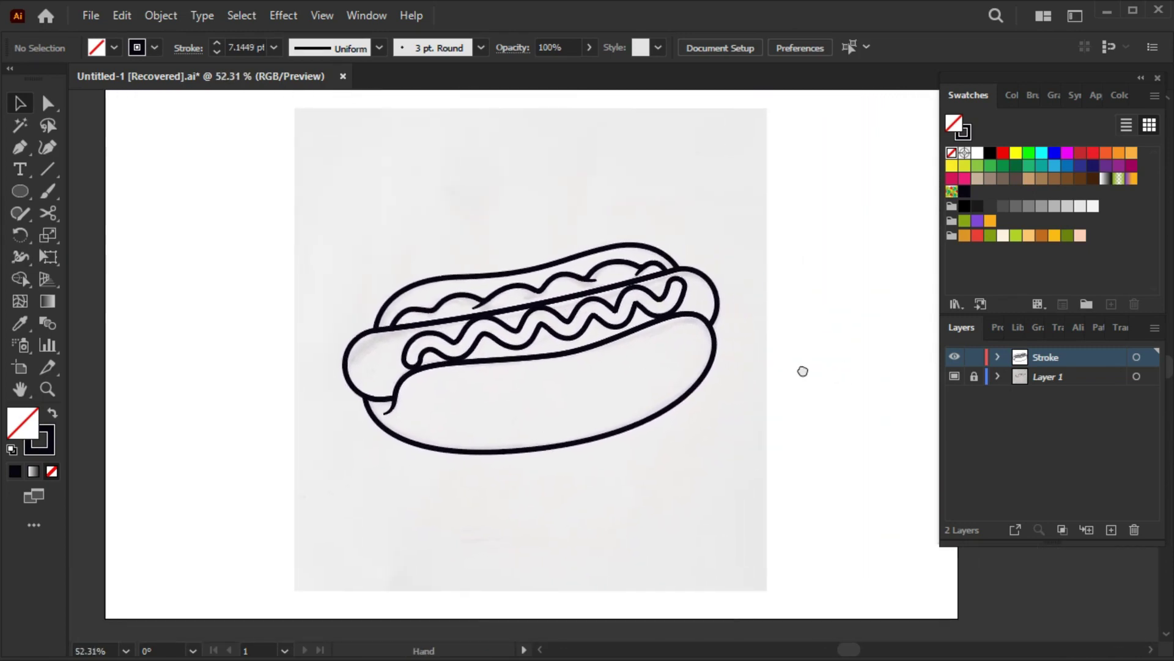
pyautogui.click(1068, 376)
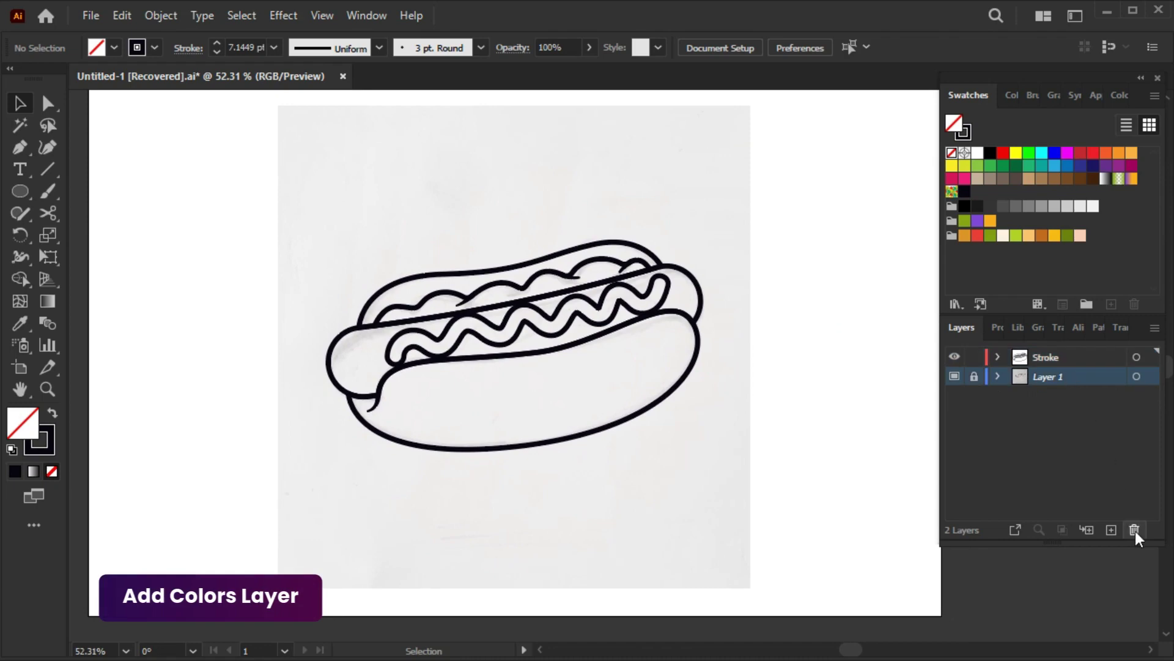
pyautogui.click(1135, 530)
pyautogui.click(656, 362)
pyautogui.click(1112, 530)
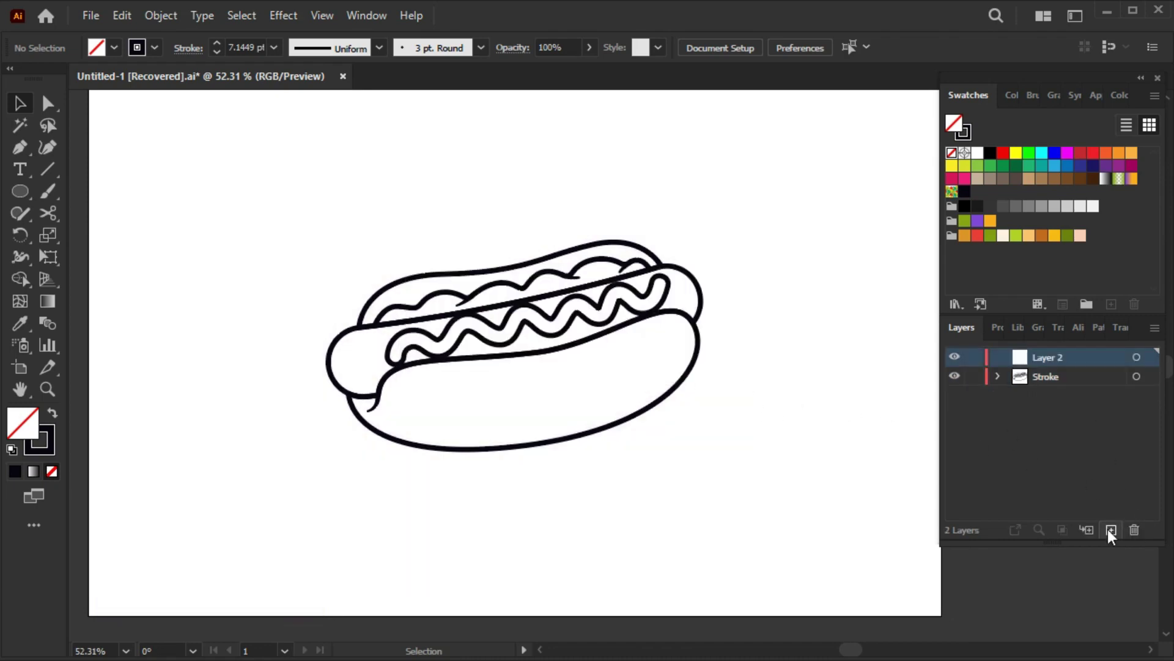
pyautogui.click(1062, 376)
pyautogui.moveTo(1062, 377); pyautogui.dragTo(1062, 354)
# Rename the new layer 'Color' with a Green tag, then select the bottom bun outline
pyautogui.doubleClick(1085, 380)
pyautogui.click(751, 328)
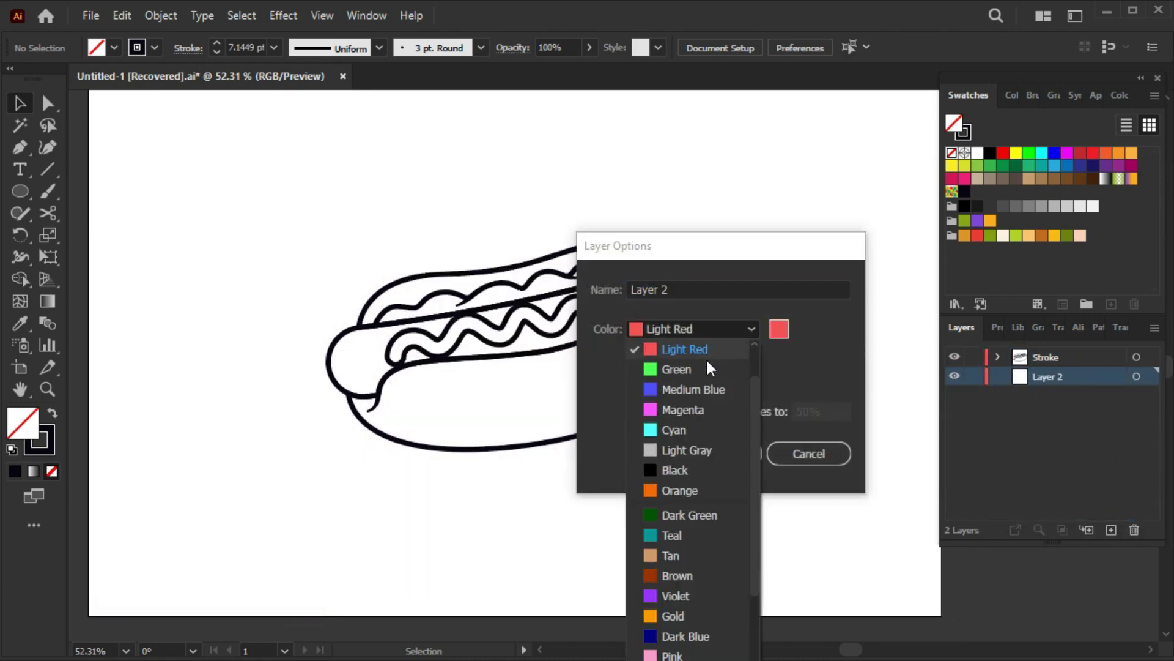
pyautogui.click(673, 370)
pyautogui.click(692, 290)
pyautogui.write('Color')
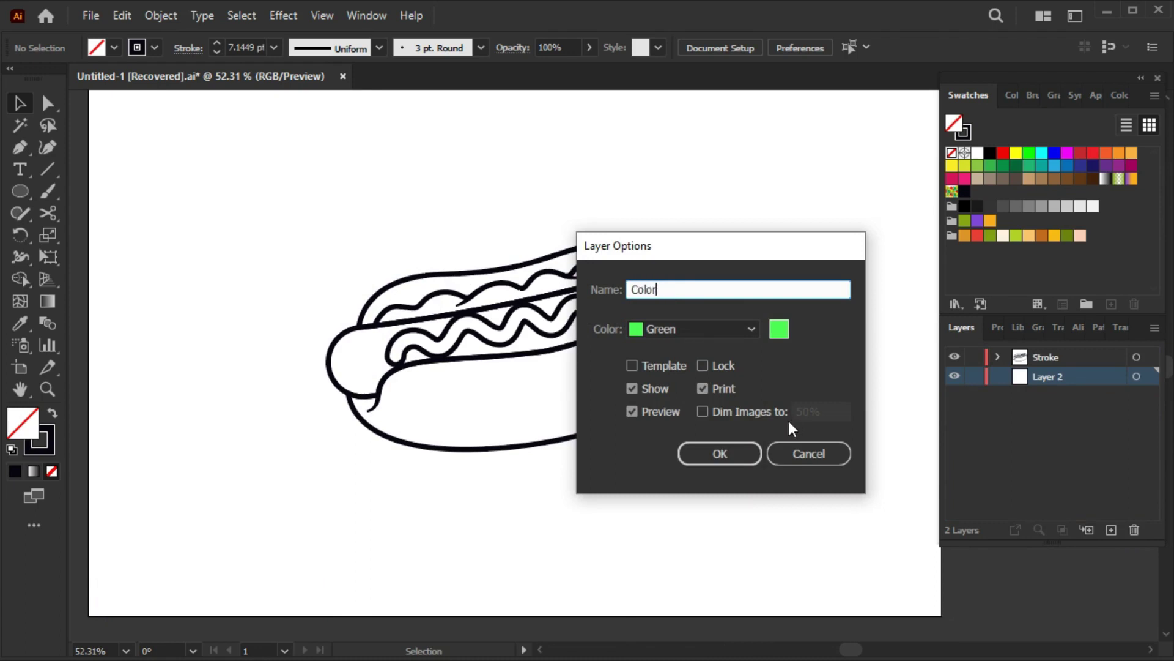
pyautogui.click(733, 451)
pyautogui.click(1052, 361)
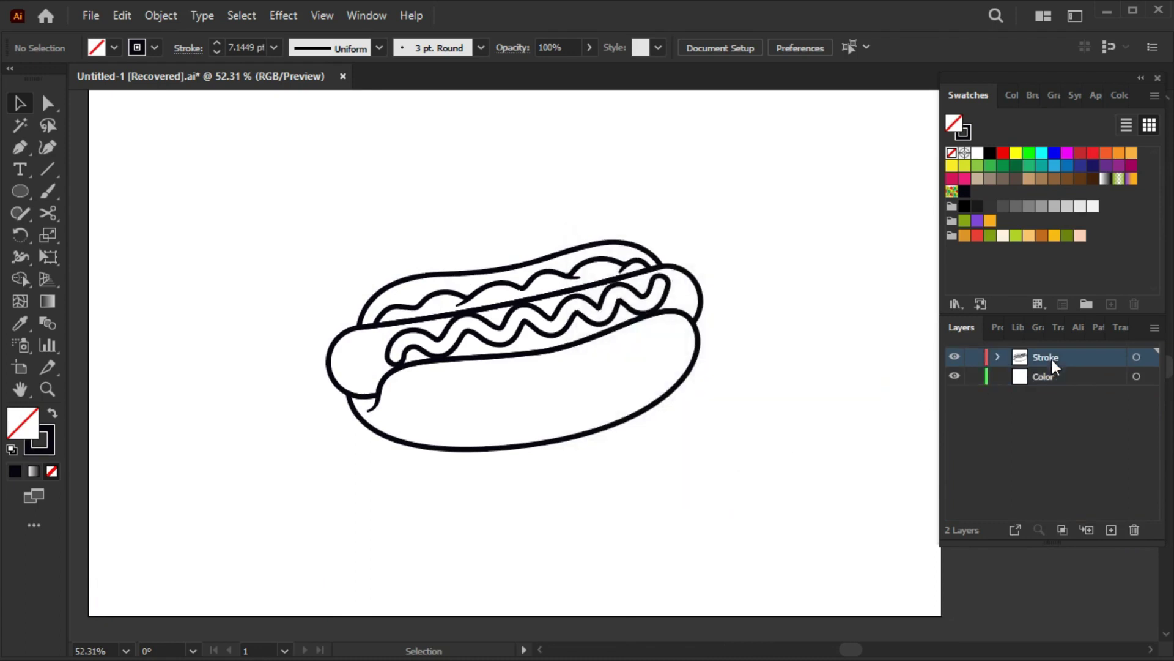
pyautogui.click(650, 416)
# Copy all the hot dog outlines and paste them in back onto the Color layer
pyautogui.keyDown('shift'); pyautogui.click(673, 291); pyautogui.keyUp('shift')
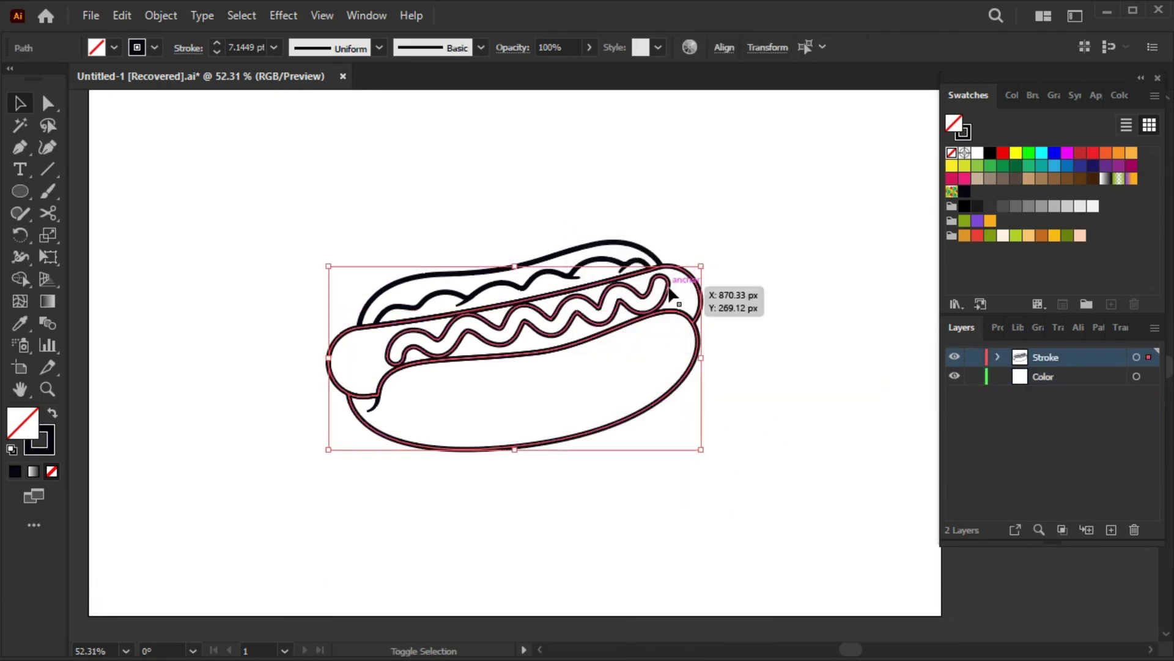
pyautogui.keyDown('shift'); pyautogui.click(608, 250); pyautogui.keyUp('shift')
pyautogui.click(121, 15)
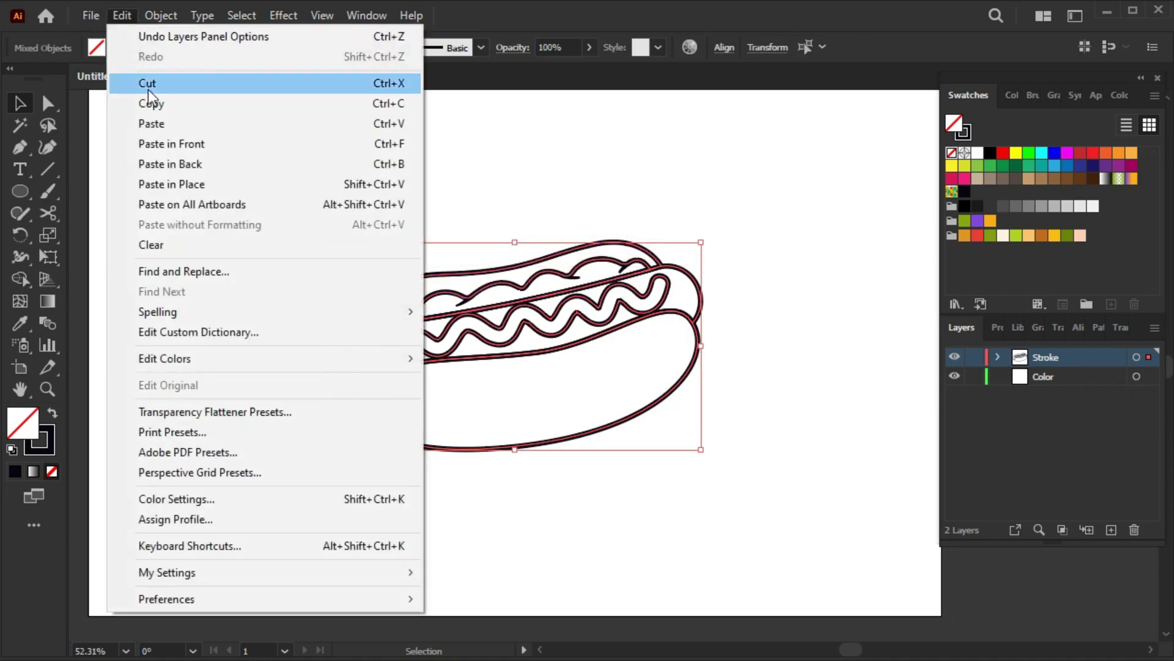
pyautogui.click(1099, 376)
pyautogui.click(121, 15)
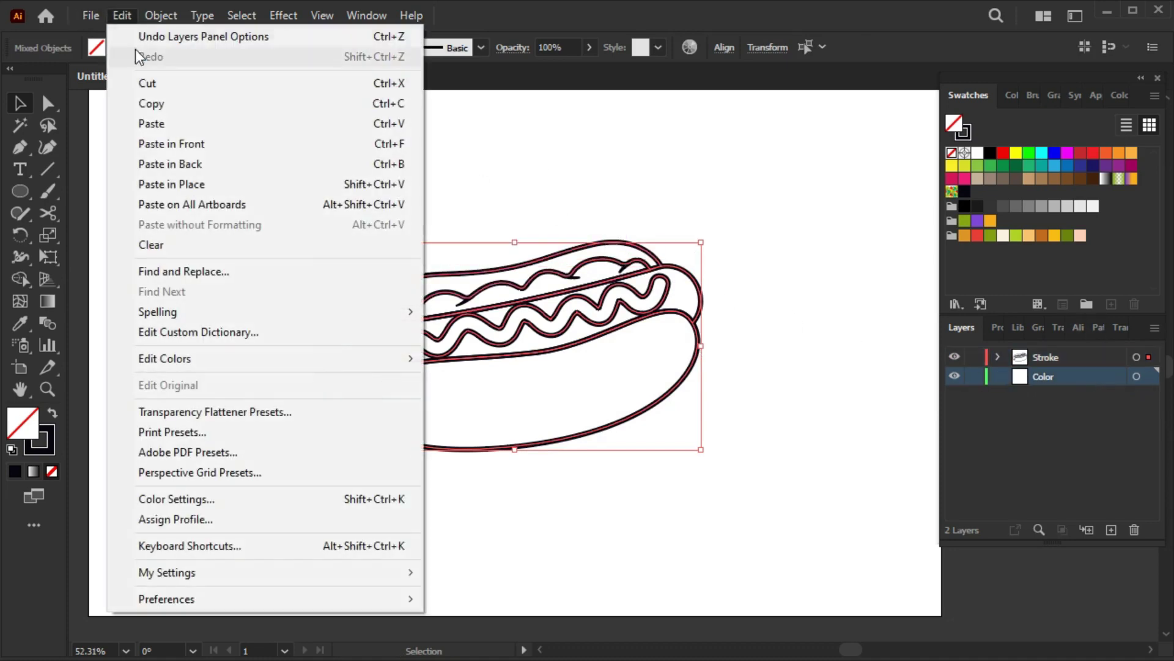
pyautogui.click(168, 162)
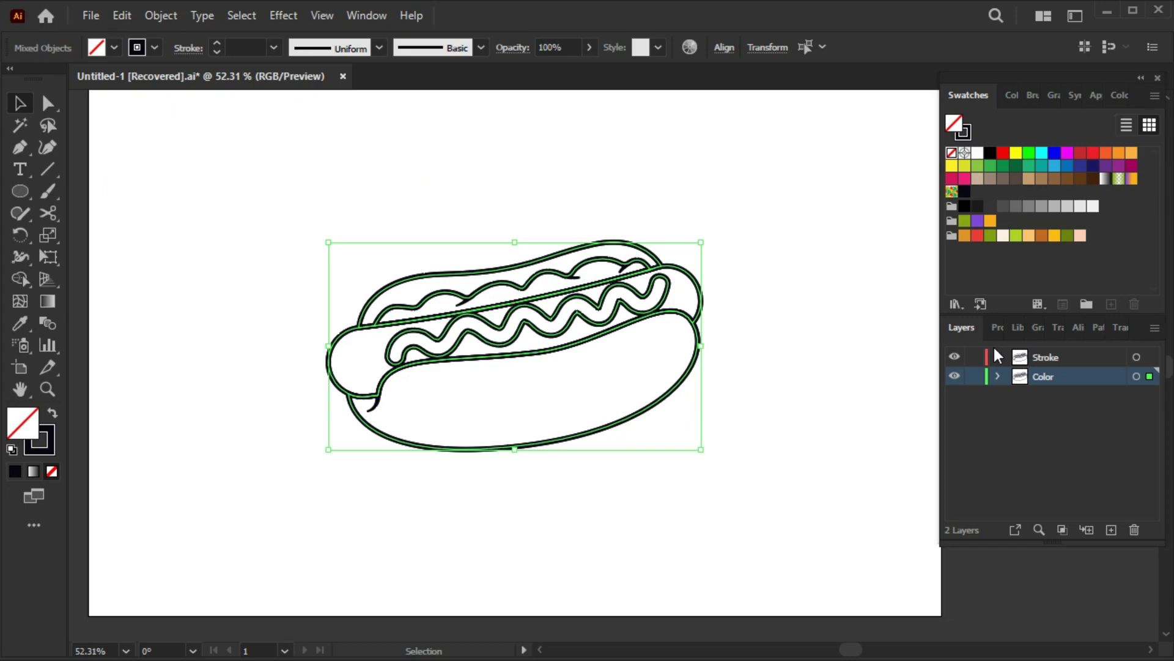
# Lock the Stroke layer and fill both the bottom and top buns orange
pyautogui.click(975, 357)
pyautogui.click(227, 487)
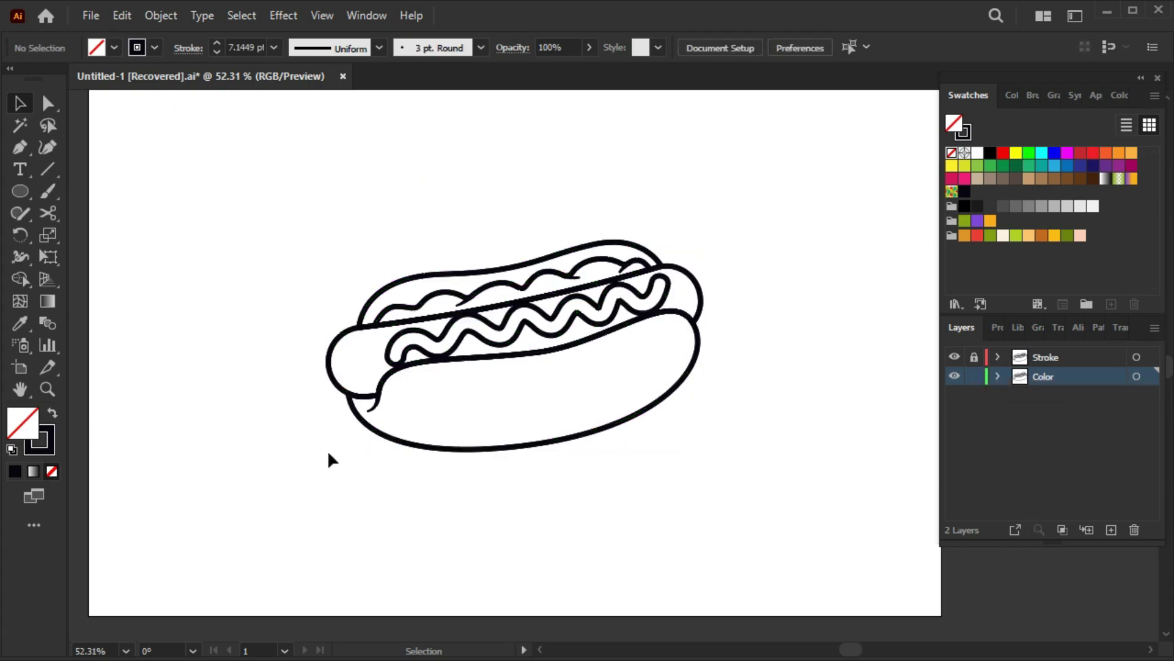
pyautogui.click(435, 448)
pyautogui.click(52, 415)
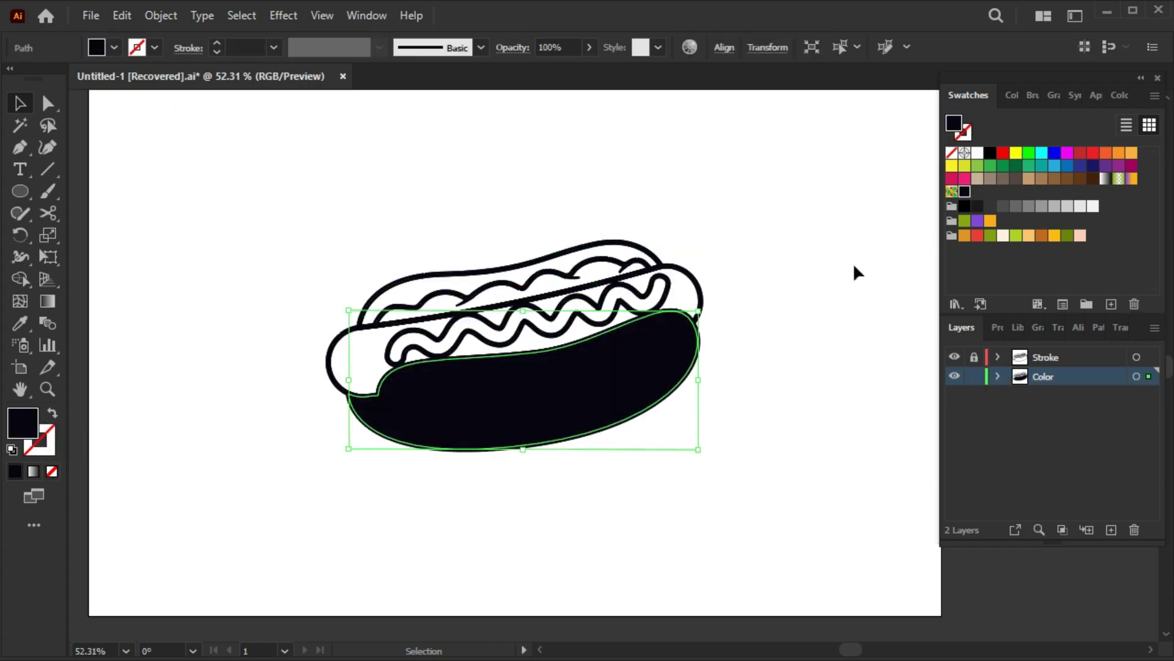
pyautogui.click(964, 237)
pyautogui.click(611, 247)
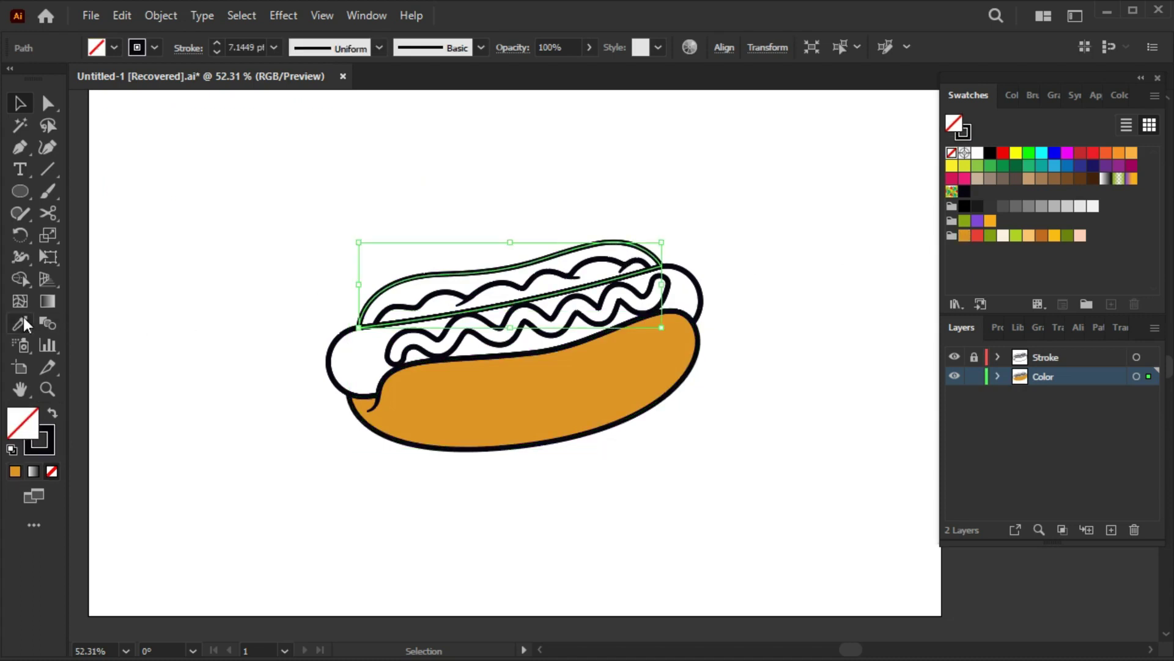
pyautogui.click(22, 321)
pyautogui.click(518, 419)
# Colour the sausage red, the mustard yellow and the lettuce green, then select the bottom bun
pyautogui.click(19, 104)
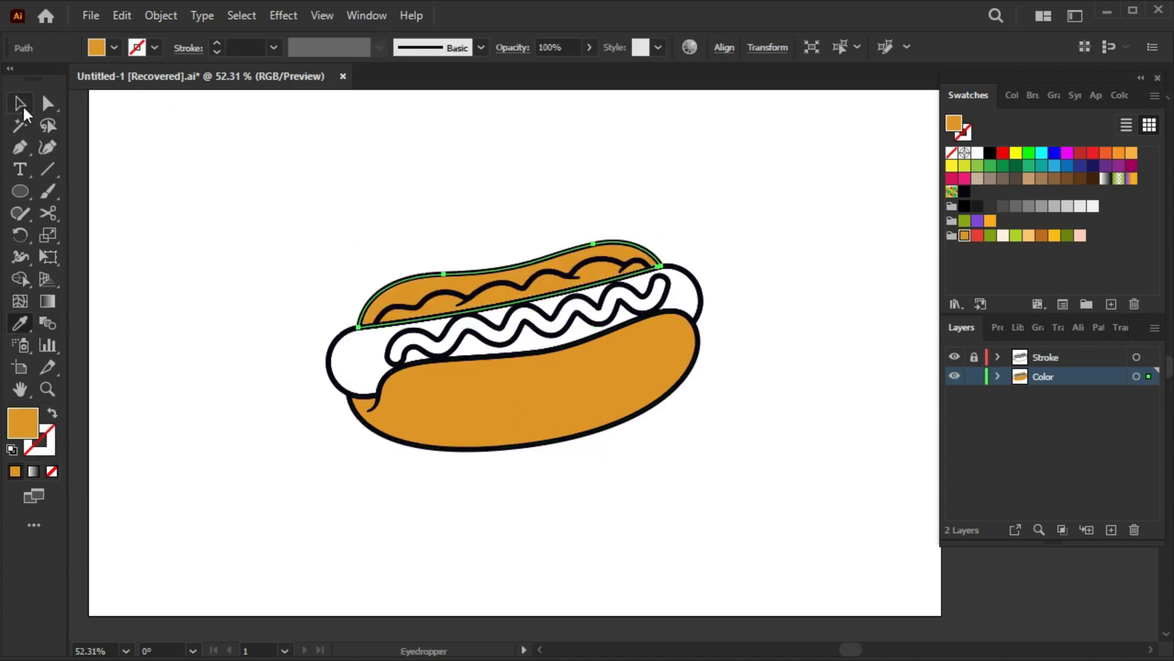
pyautogui.click(337, 391)
pyautogui.click(977, 235)
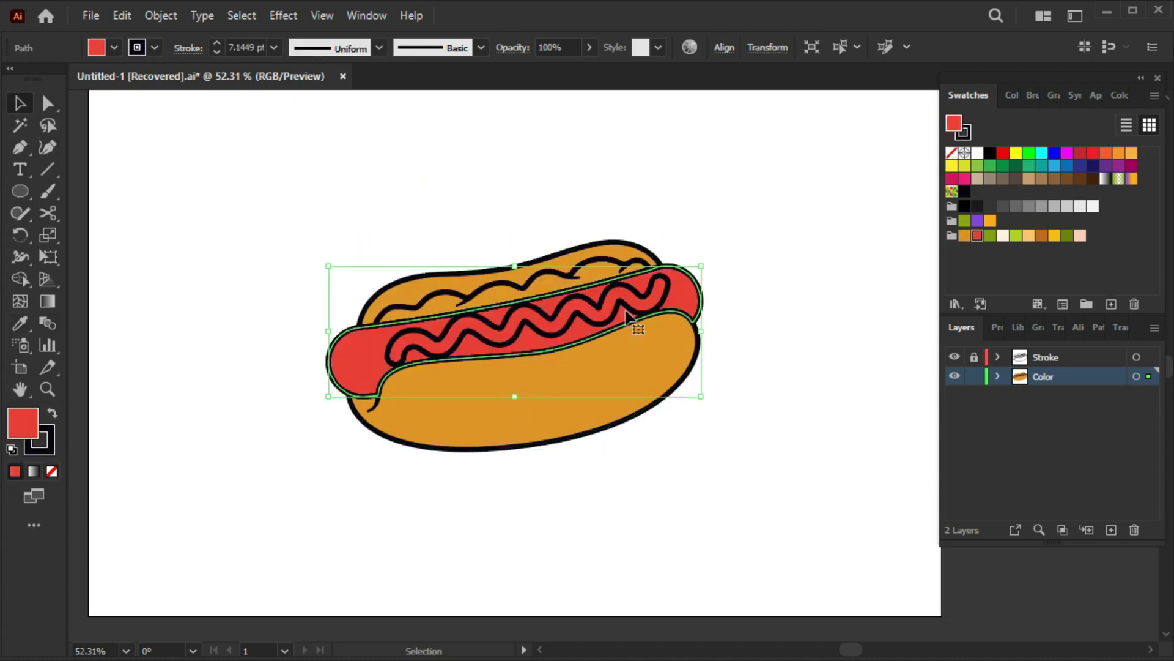
pyautogui.click(629, 323)
pyautogui.click(1054, 236)
pyautogui.click(590, 269)
pyautogui.click(990, 235)
pyautogui.click(826, 342)
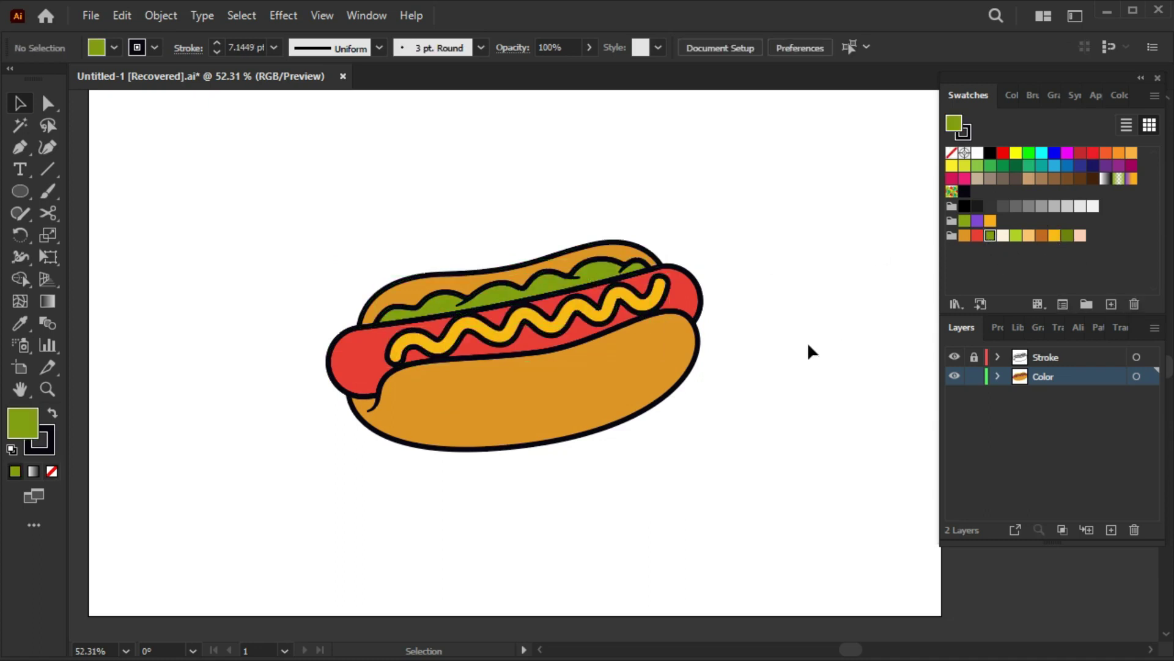
pyautogui.click(597, 380)
pyautogui.click(134, 13)
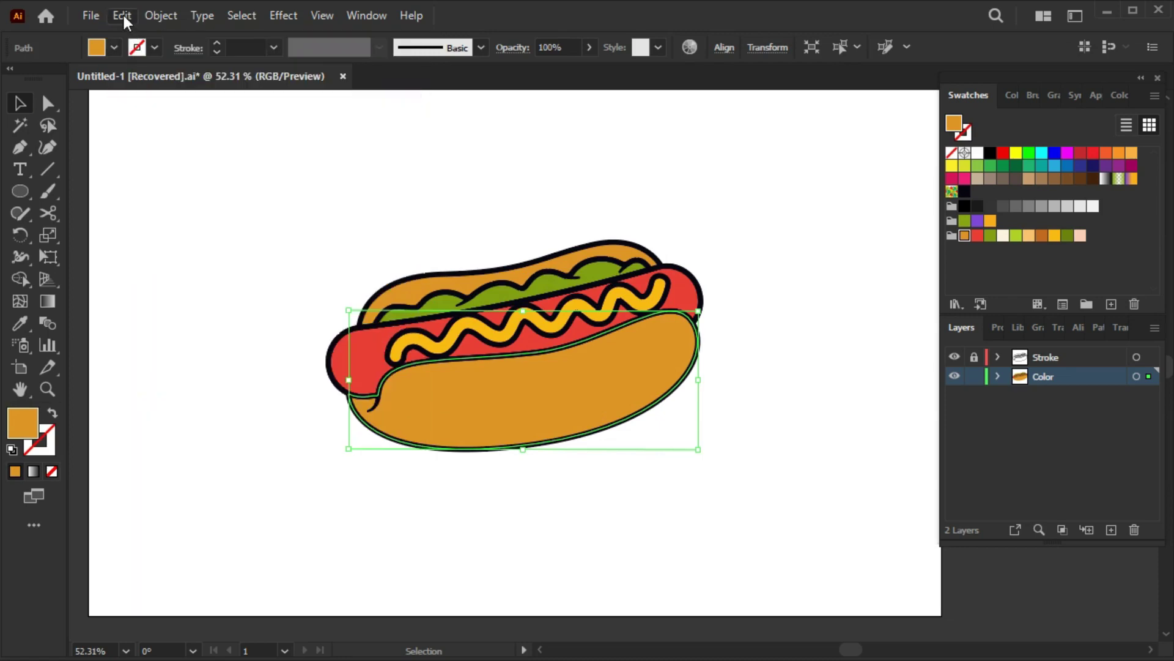
# Paste a bun copy in front, offset it upward, and trim it into a shading crescent with Shape Builder
pyautogui.click(122, 16)
pyautogui.click(164, 145)
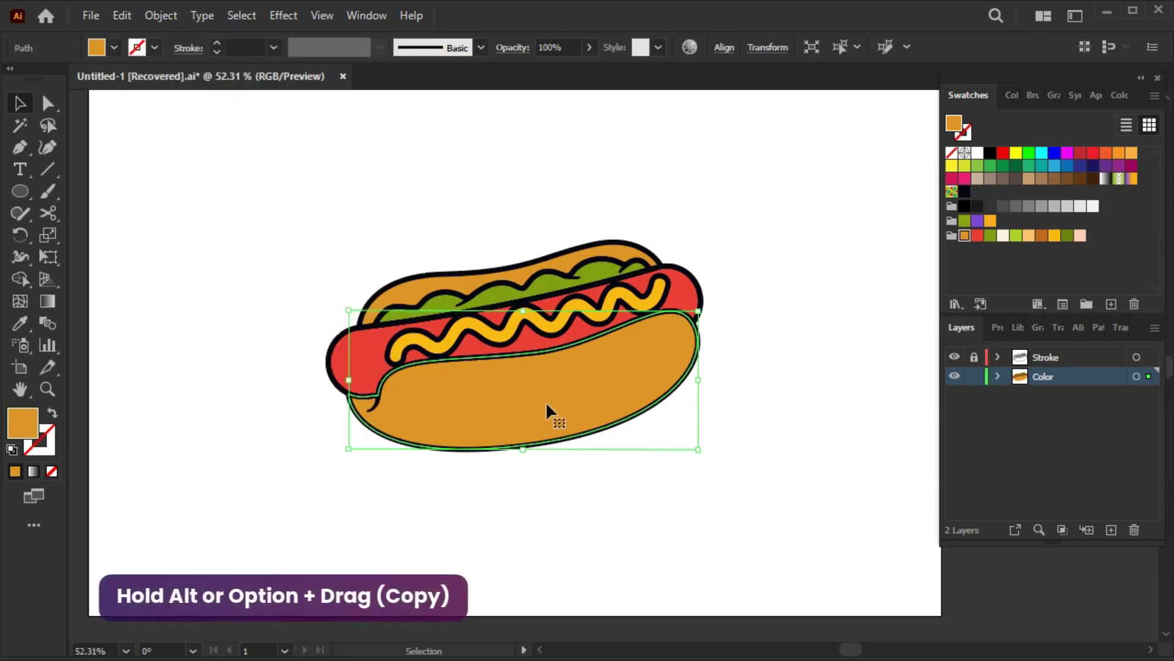
pyautogui.moveTo(615, 406); pyautogui.dragTo(614, 394)
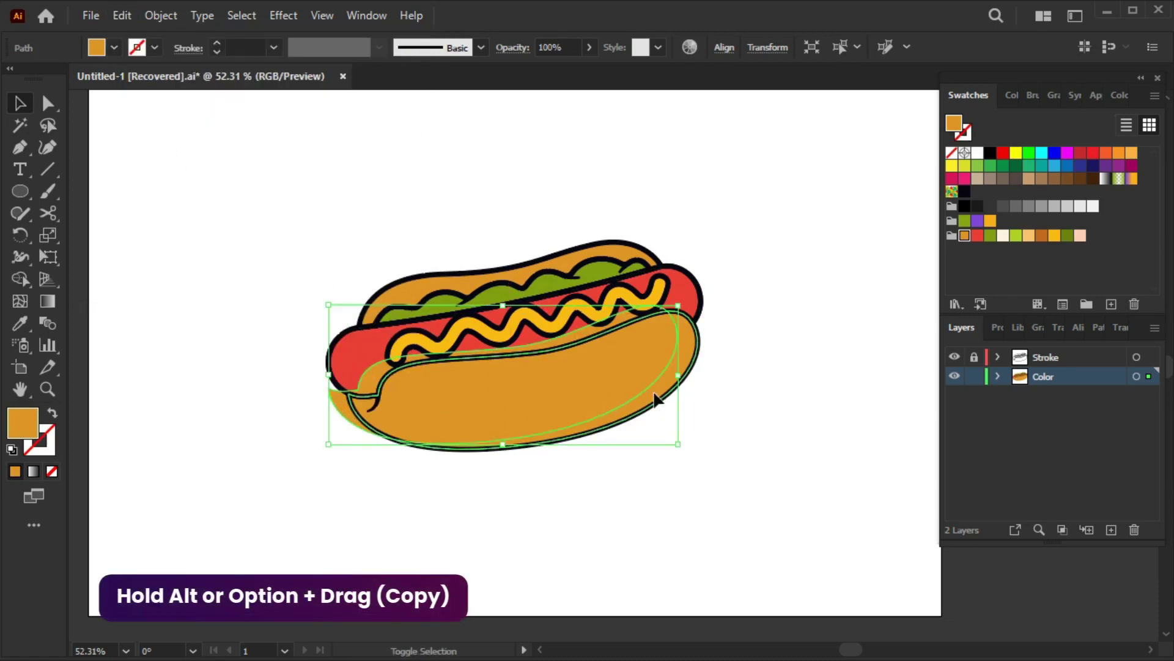
pyautogui.hotkey('shift', 'm')
pyautogui.keyDown('alt'); pyautogui.click(465, 367); pyautogui.keyUp('alt')
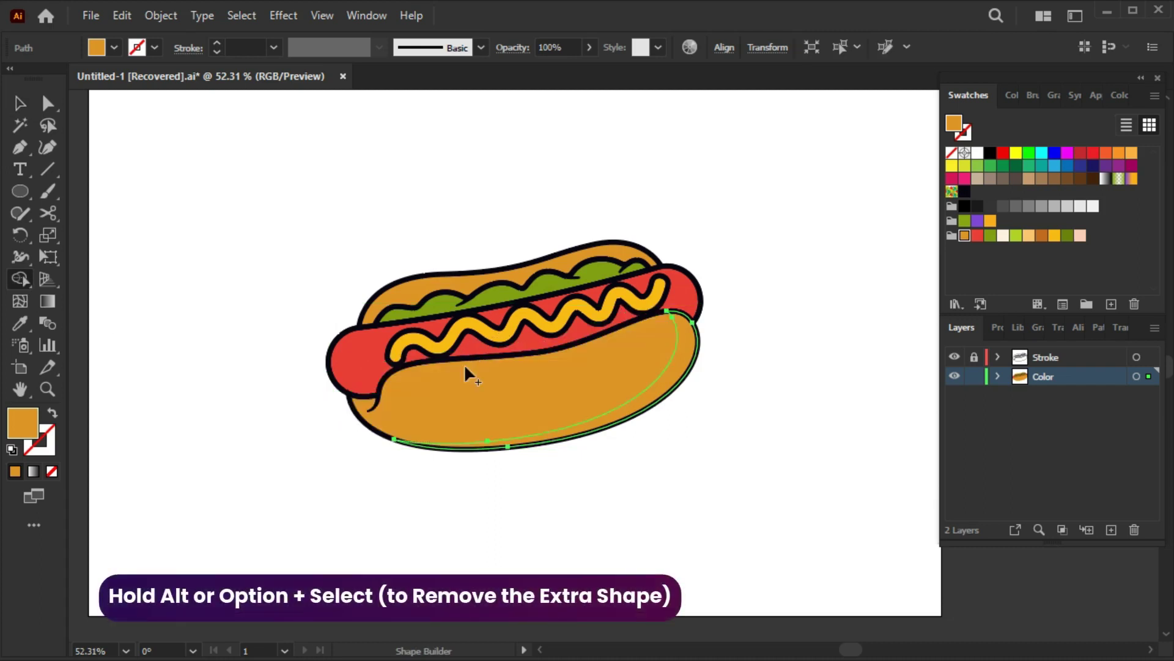
pyautogui.press('v')
pyautogui.click(560, 479)
pyautogui.click(649, 407)
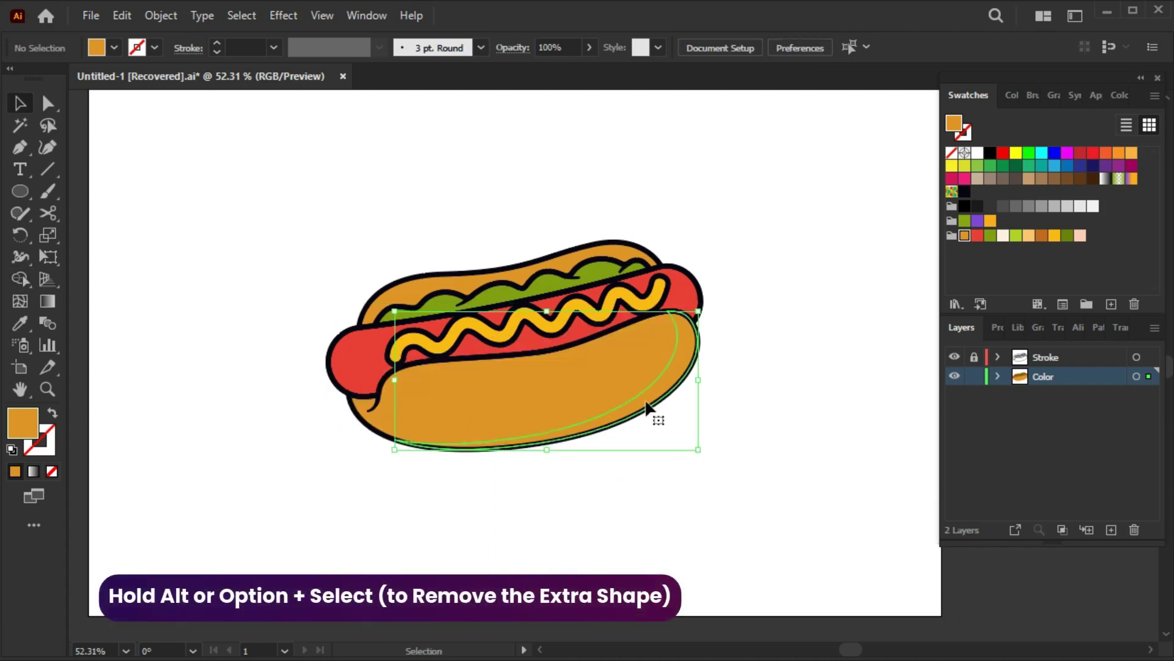
# Fill the shading crescent with darker orange cc6c1d
pyautogui.click(1042, 236)
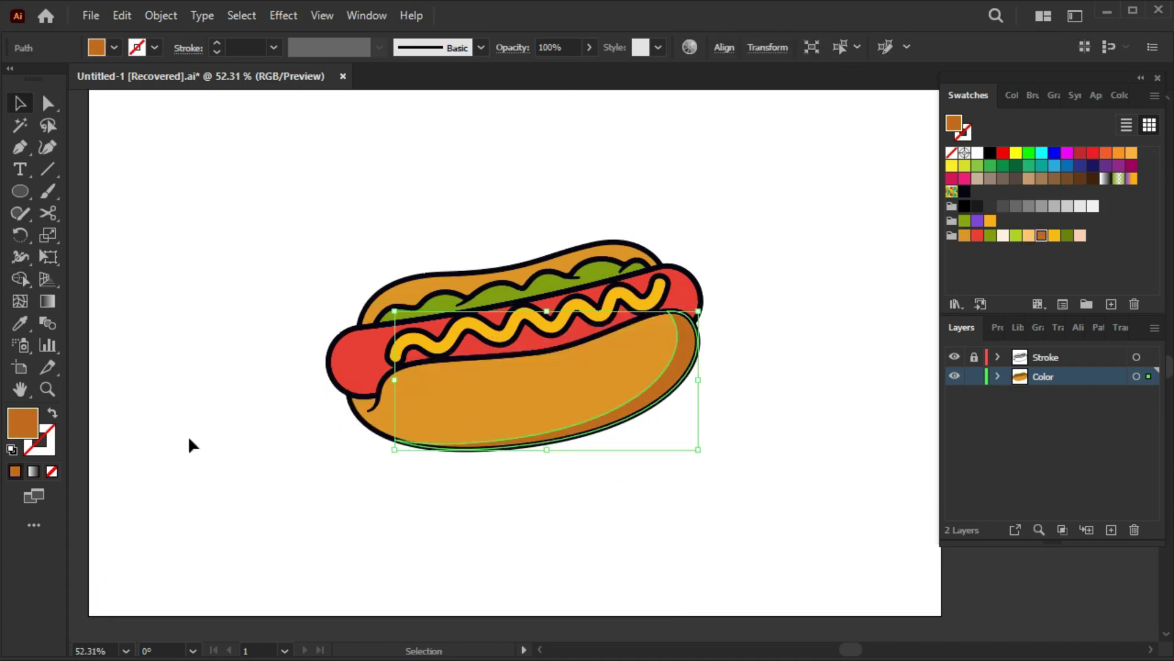
pyautogui.doubleClick(34, 416)
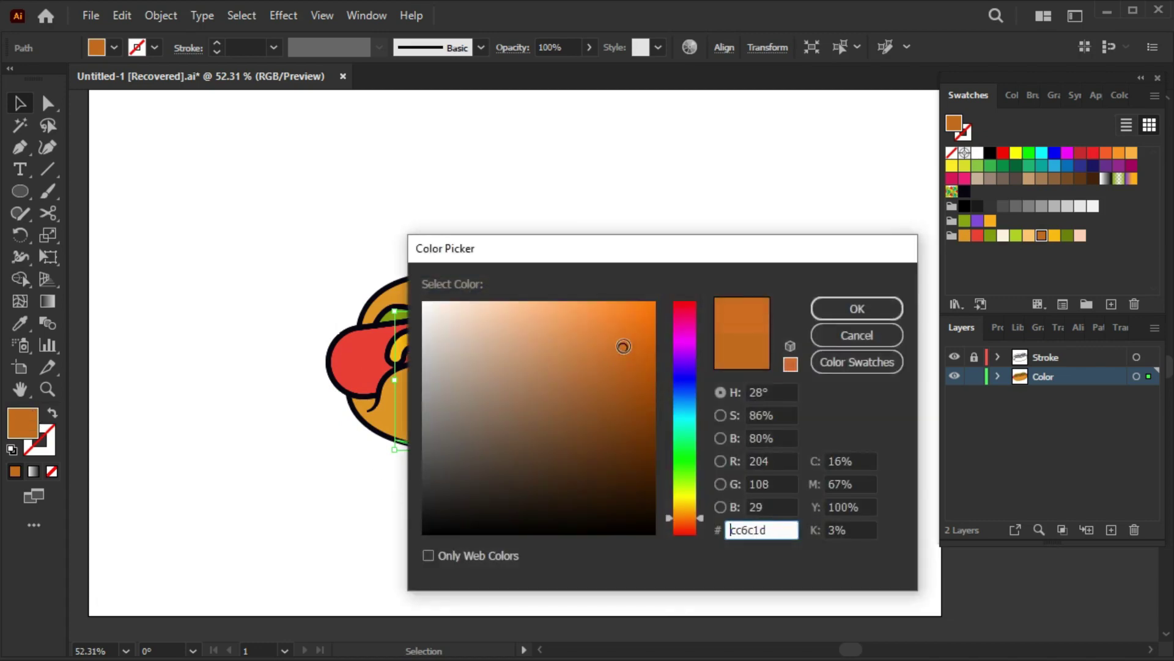
pyautogui.click(857, 309)
pyautogui.click(758, 401)
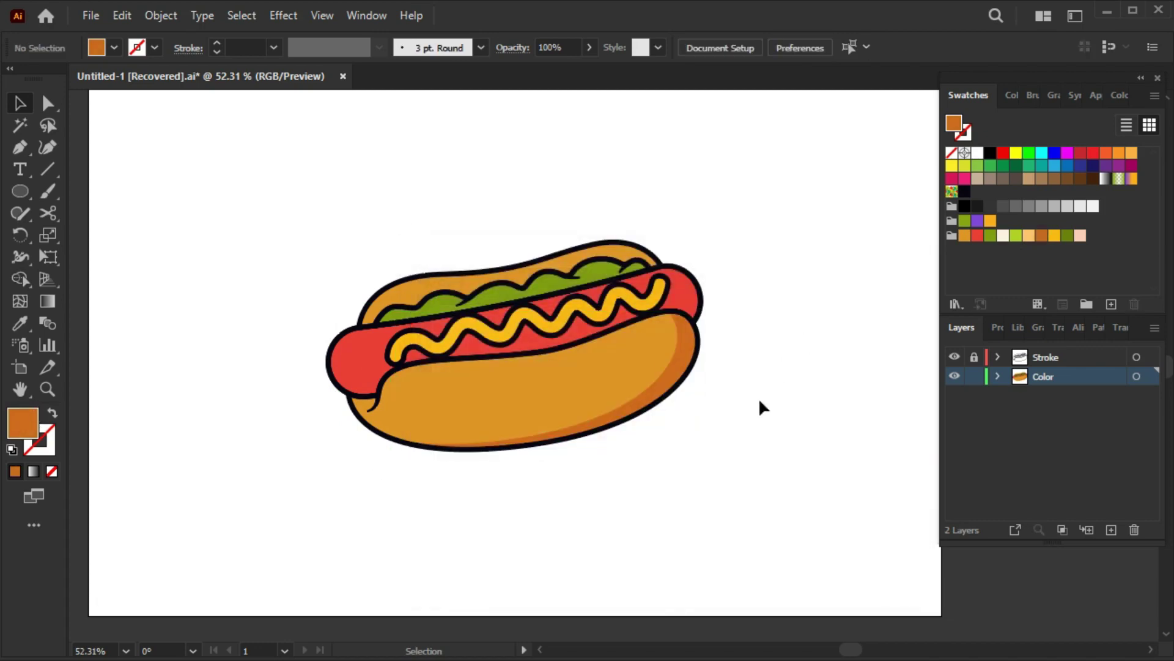
pyautogui.click(638, 422)
pyautogui.click(742, 436)
# Zoom in and draw a light-orange curved pen stroke across the bottom bun
pyautogui.press('z')
pyautogui.moveTo(475, 386)
pyautogui.mouseDown()
pyautogui.moveTo(618, 399)
pyautogui.moveTo(652, 453)
pyautogui.mouseUp()
pyautogui.press('p')
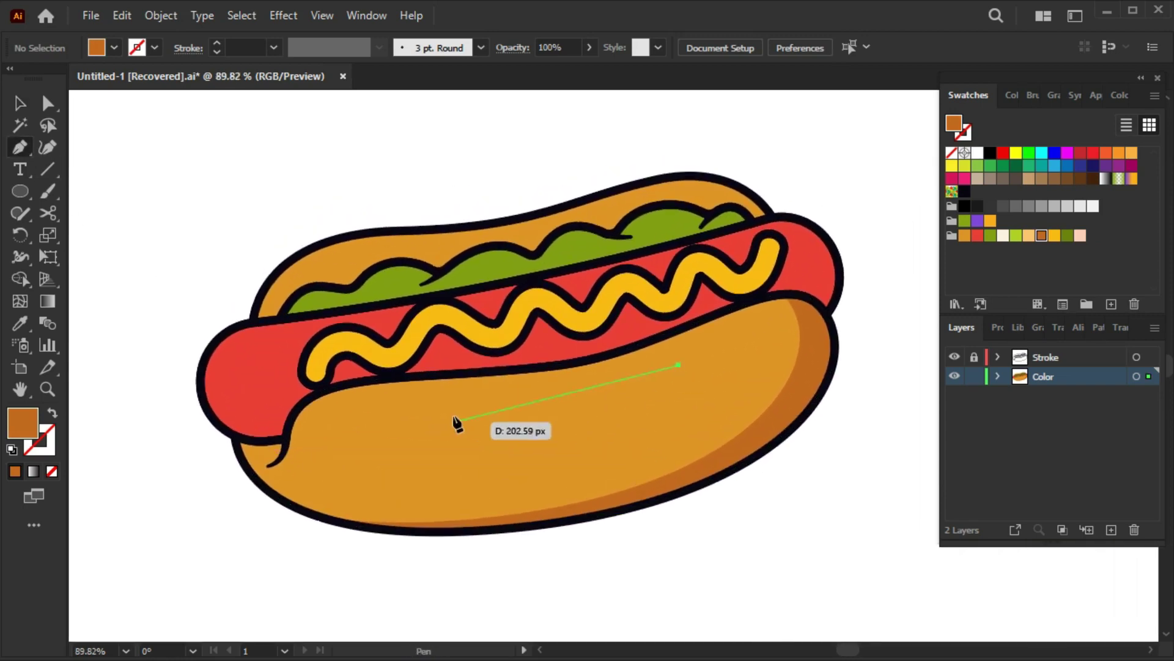
pyautogui.moveTo(440, 403); pyautogui.dragTo(340, 386)
pyautogui.moveTo(681, 366); pyautogui.dragTo(686, 364)
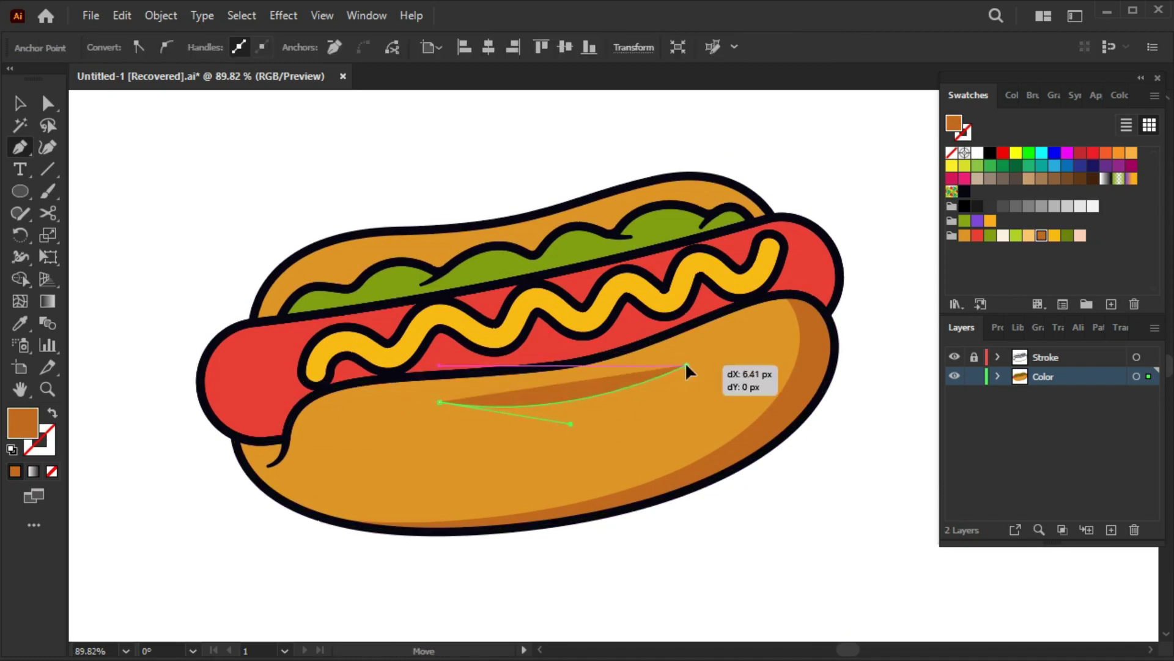
pyautogui.press('v')
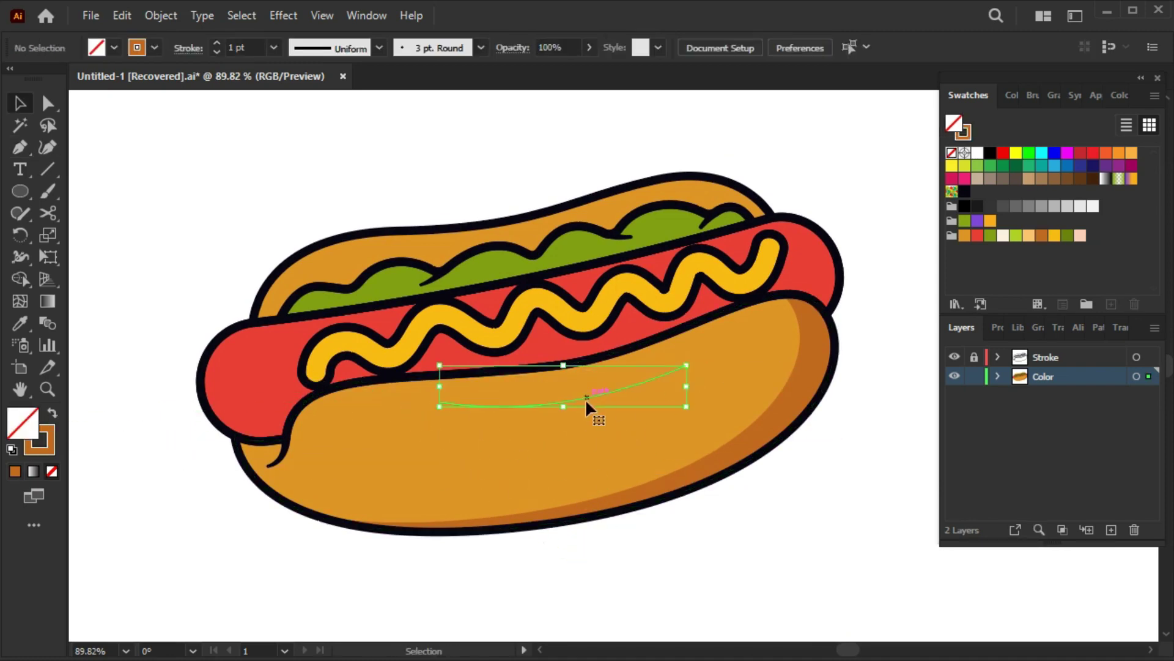
pyautogui.click(49, 453)
pyautogui.click(955, 96)
pyautogui.click(1029, 236)
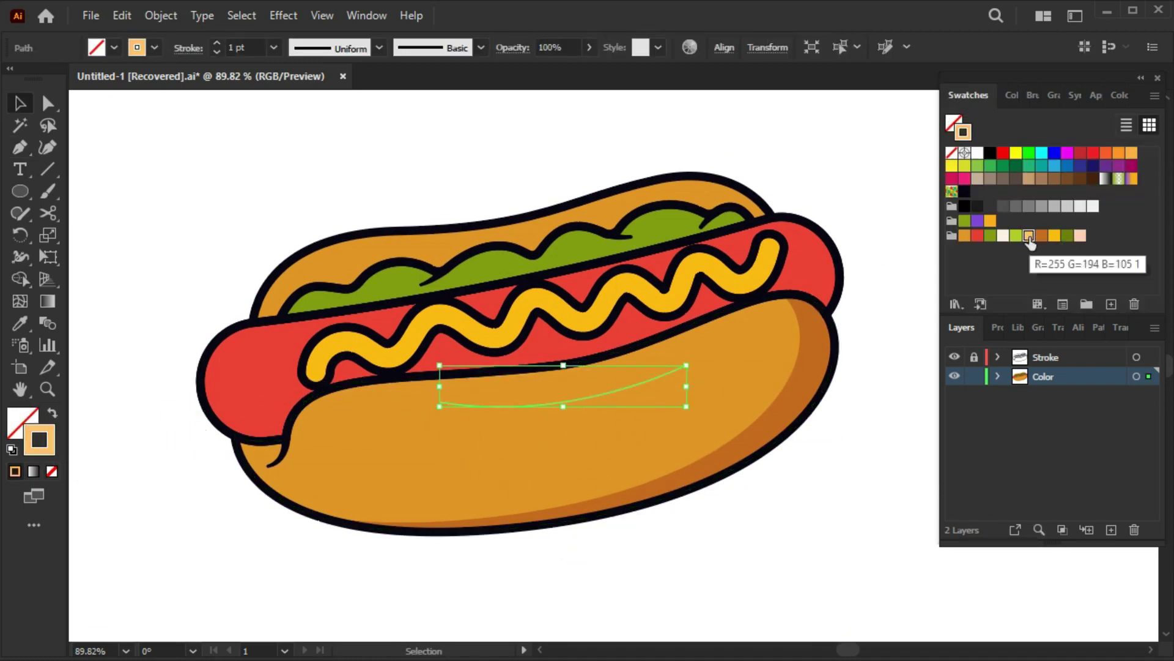
# Shape the stroke with the Width tool: thick in the middle, tapered at both ends
pyautogui.click(188, 47)
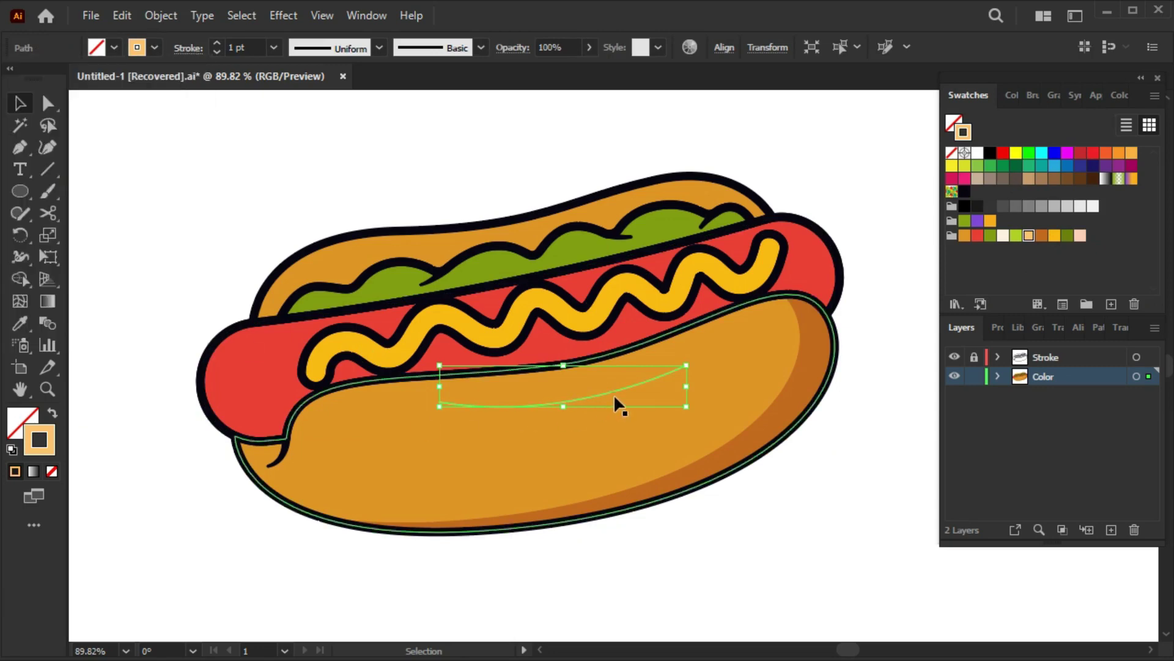
pyautogui.click(20, 279)
pyautogui.moveTo(562, 404); pyautogui.dragTo(567, 413)
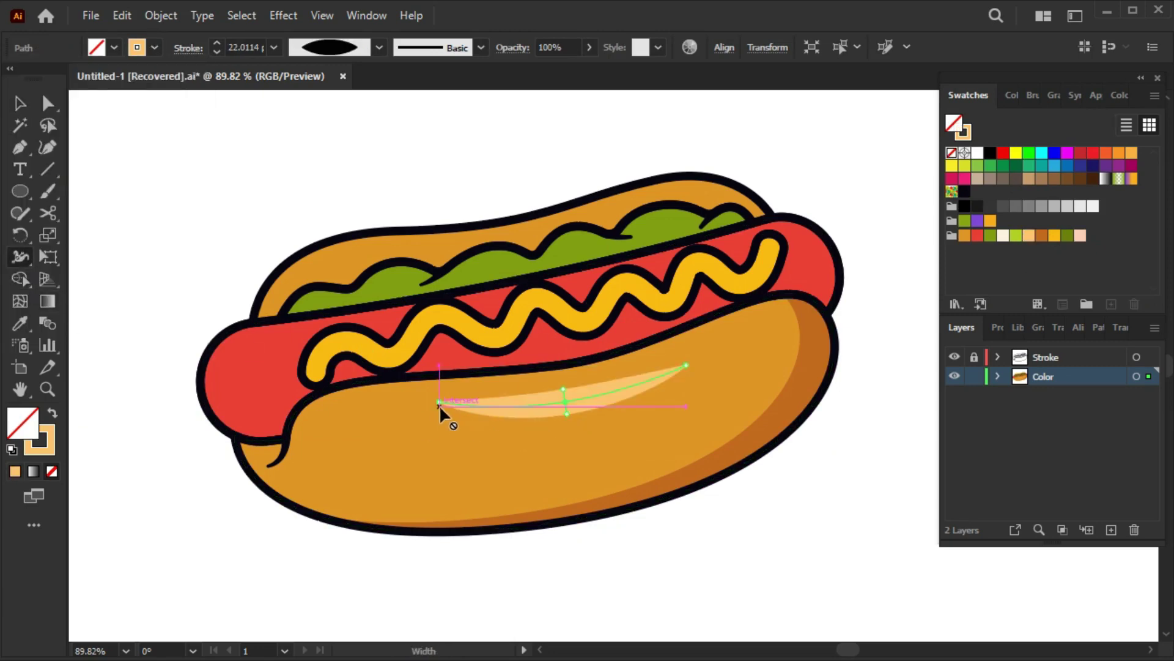
pyautogui.moveTo(439, 401); pyautogui.dragTo(435, 410)
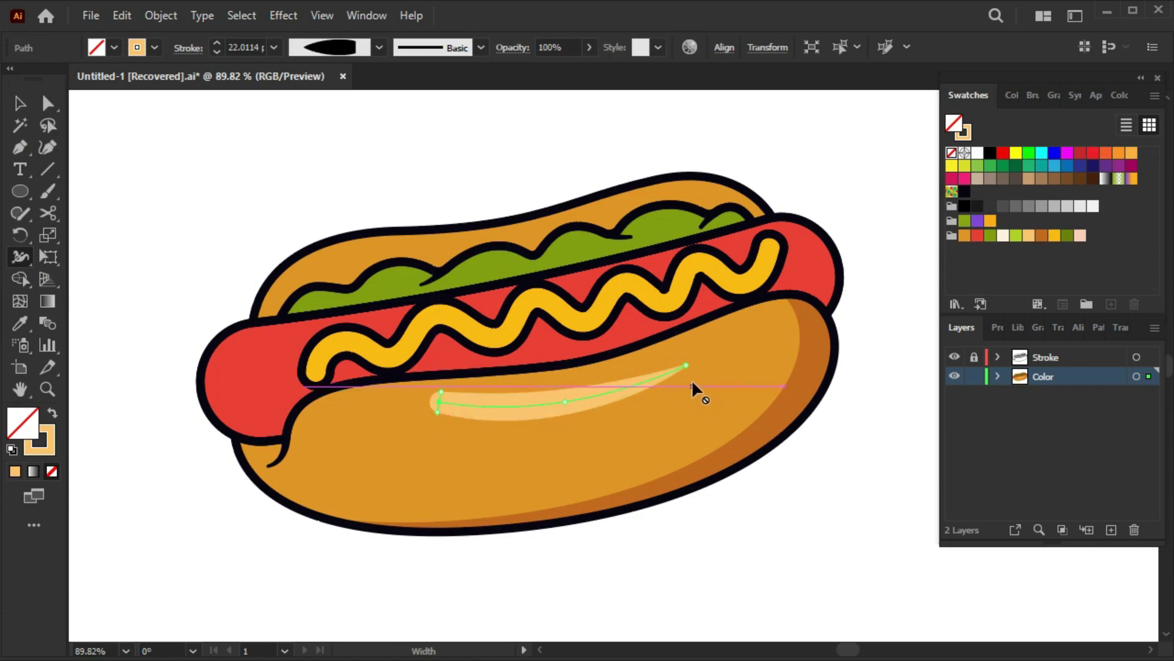
pyautogui.moveTo(687, 365); pyautogui.dragTo(688, 368)
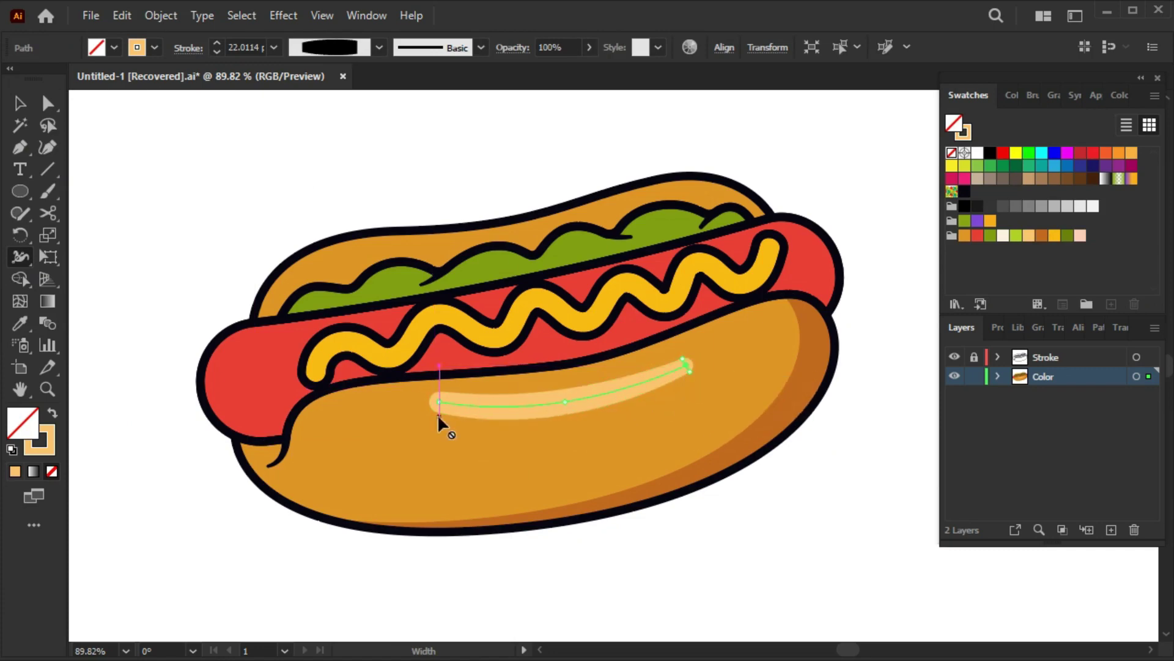
pyautogui.moveTo(438, 413); pyautogui.dragTo(437, 410)
pyautogui.moveTo(566, 407); pyautogui.dragTo(575, 406)
pyautogui.press('v')
pyautogui.click(710, 560)
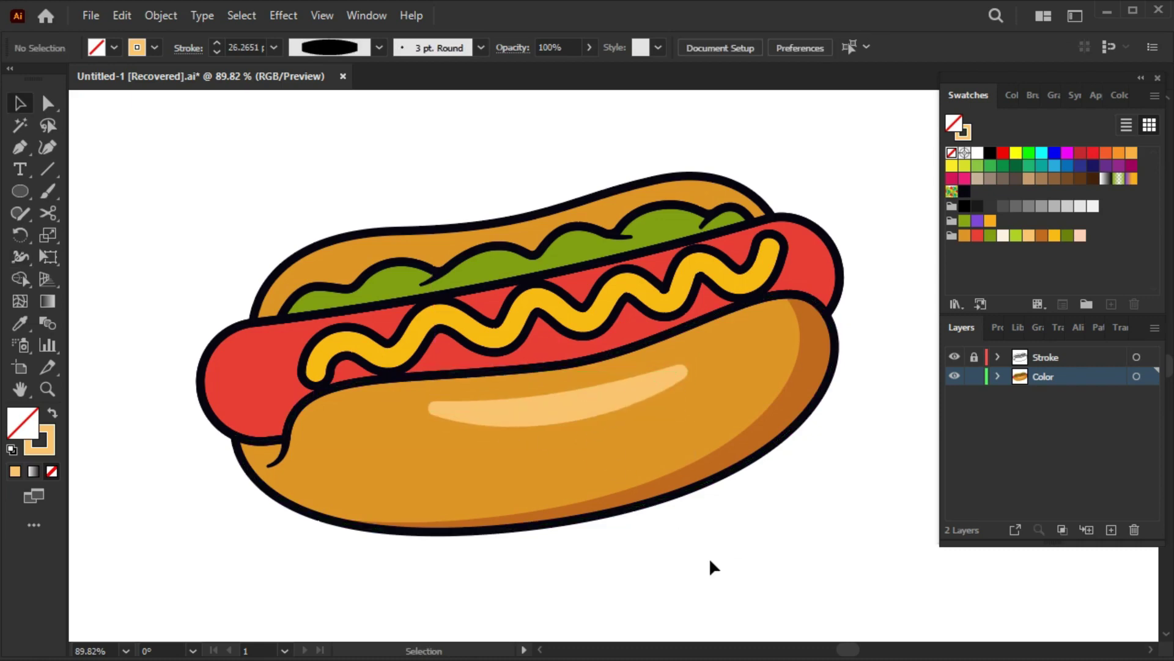
# Set the highlight stroke colour to f4b460
pyautogui.click(567, 405)
pyautogui.doubleClick(49, 445)
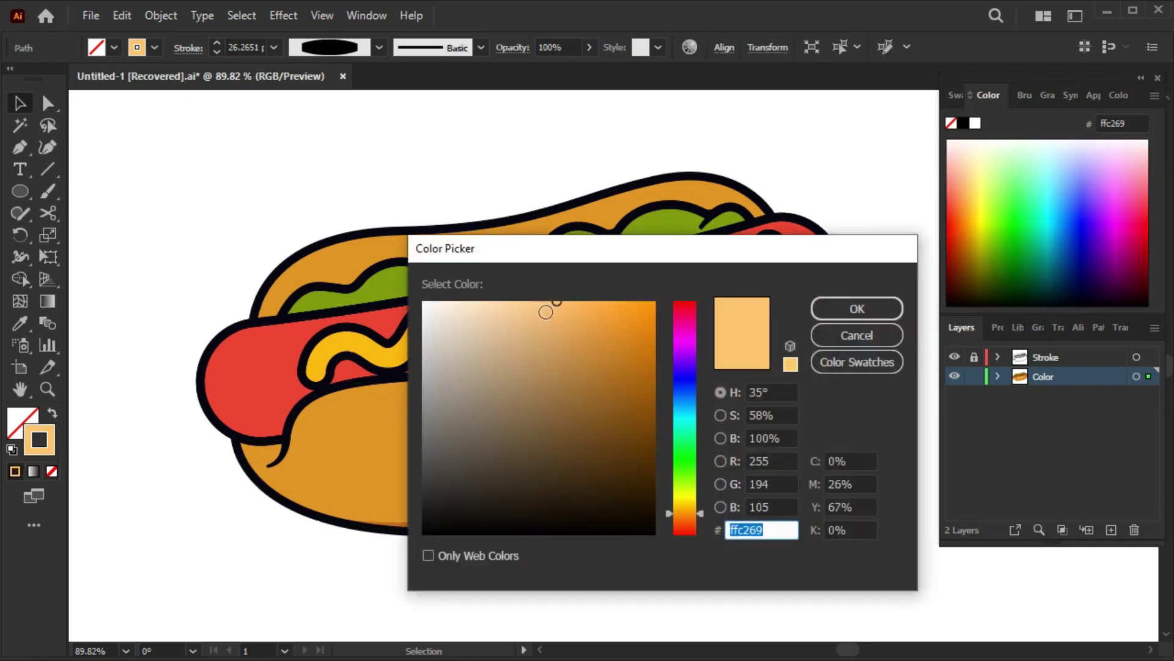
pyautogui.click(856, 308)
pyautogui.click(769, 539)
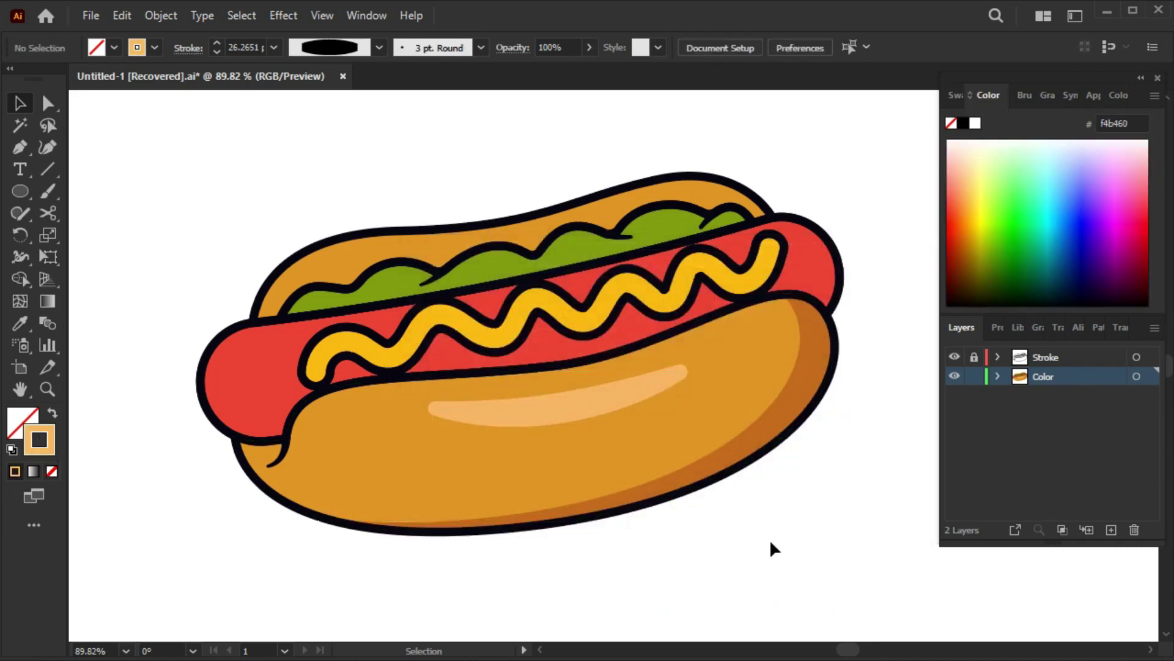
# Pen-draw a shape outlining the bottom bun's left end and upper edge
pyautogui.click(954, 95)
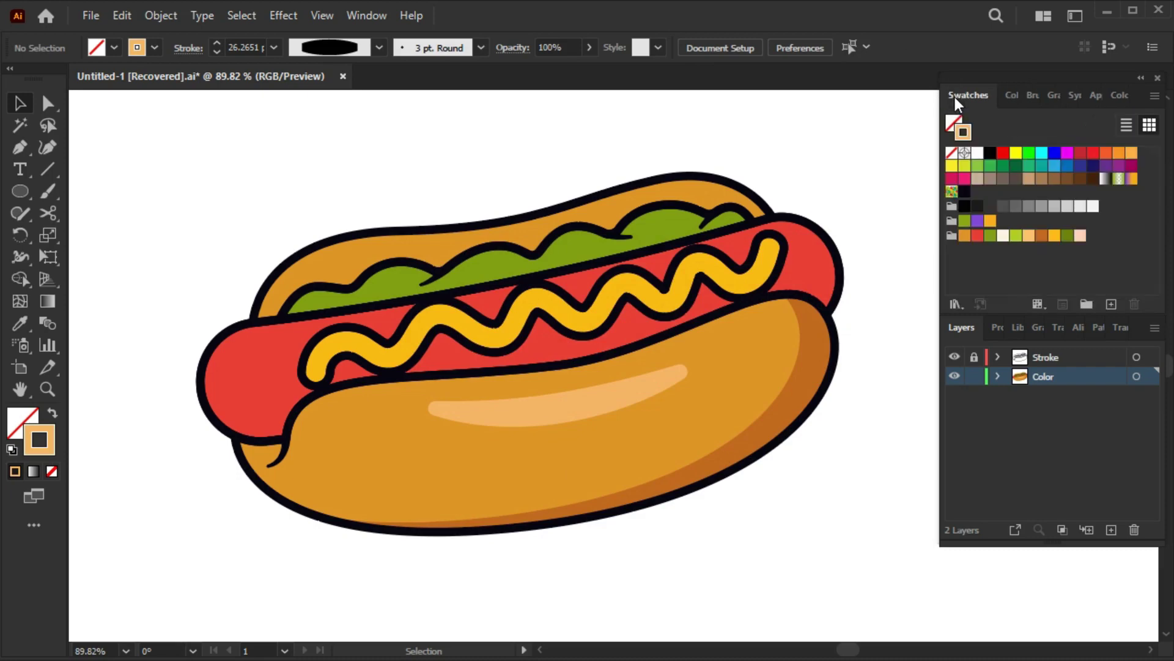
pyautogui.click(285, 452)
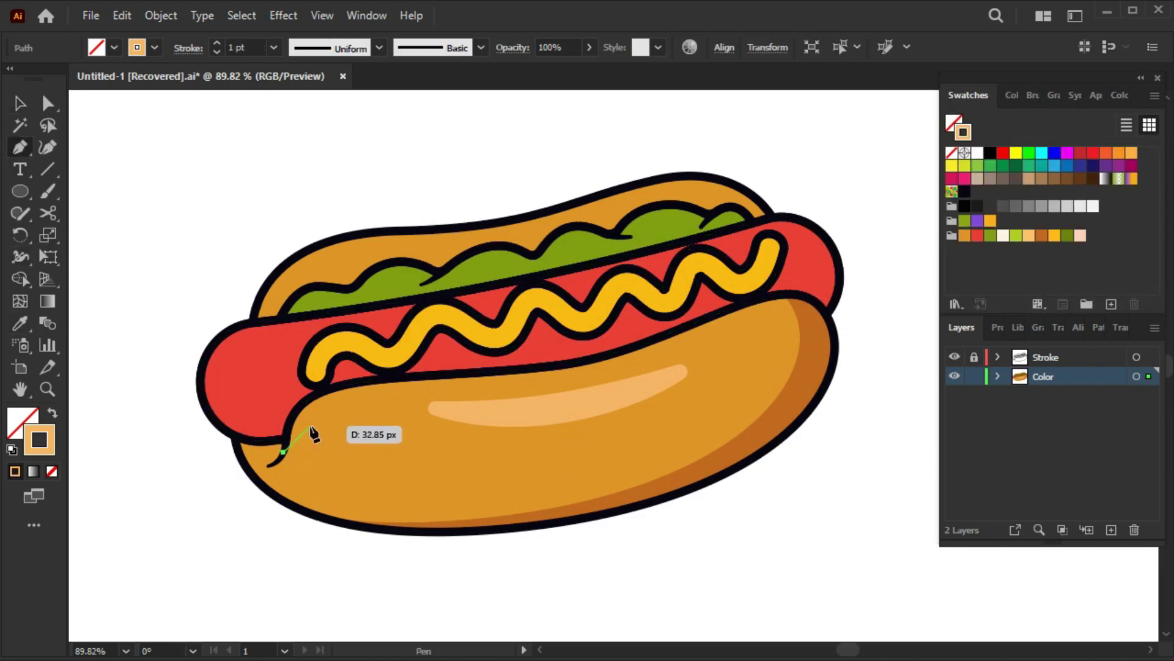
pyautogui.moveTo(335, 404); pyautogui.dragTo(337, 405)
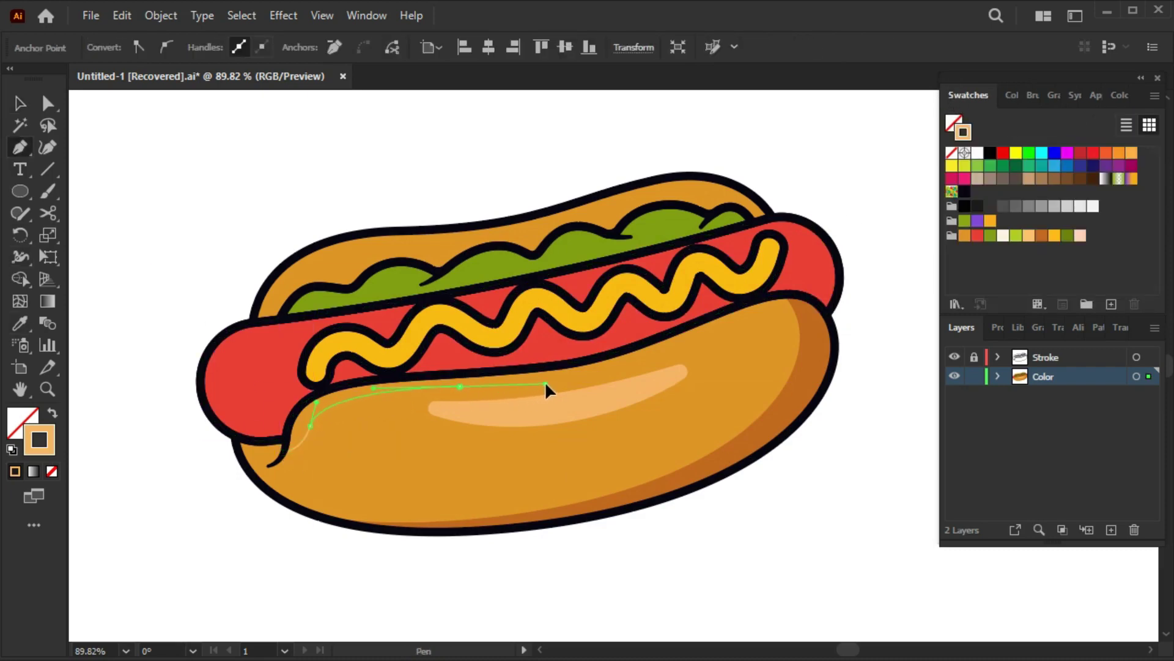
pyautogui.click(711, 317)
pyautogui.moveTo(477, 310); pyautogui.dragTo(459, 309)
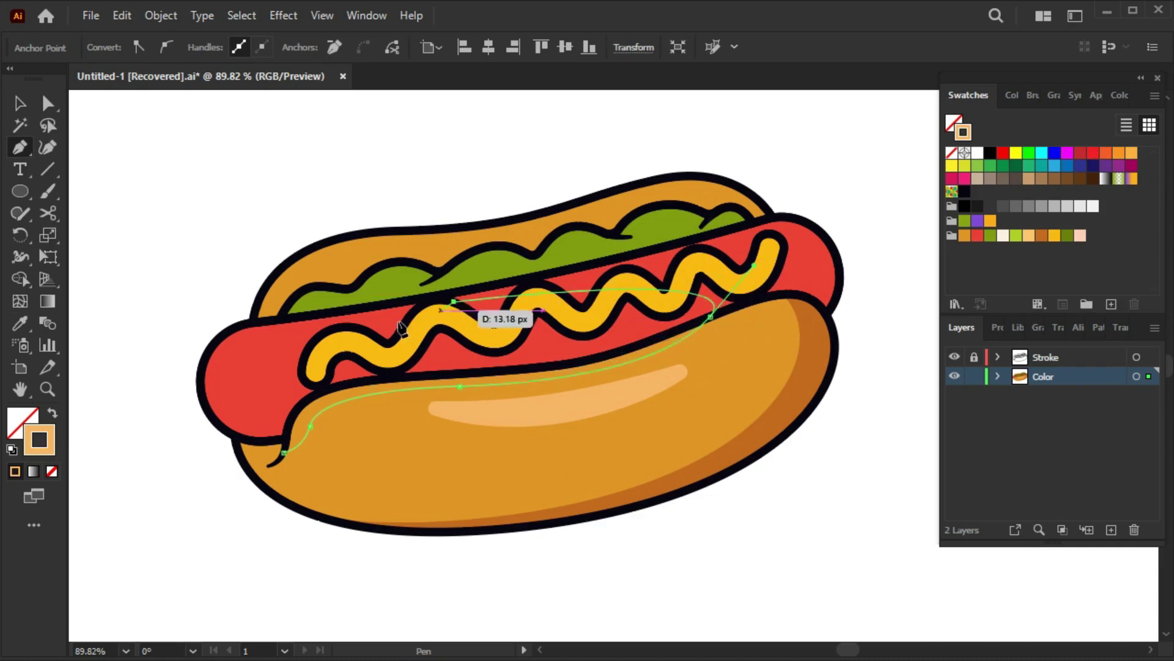
pyautogui.moveTo(305, 355); pyautogui.dragTo(276, 409)
pyautogui.click(278, 404)
pyautogui.click(285, 438)
pyautogui.moveTo(284, 453); pyautogui.dragTo(286, 455)
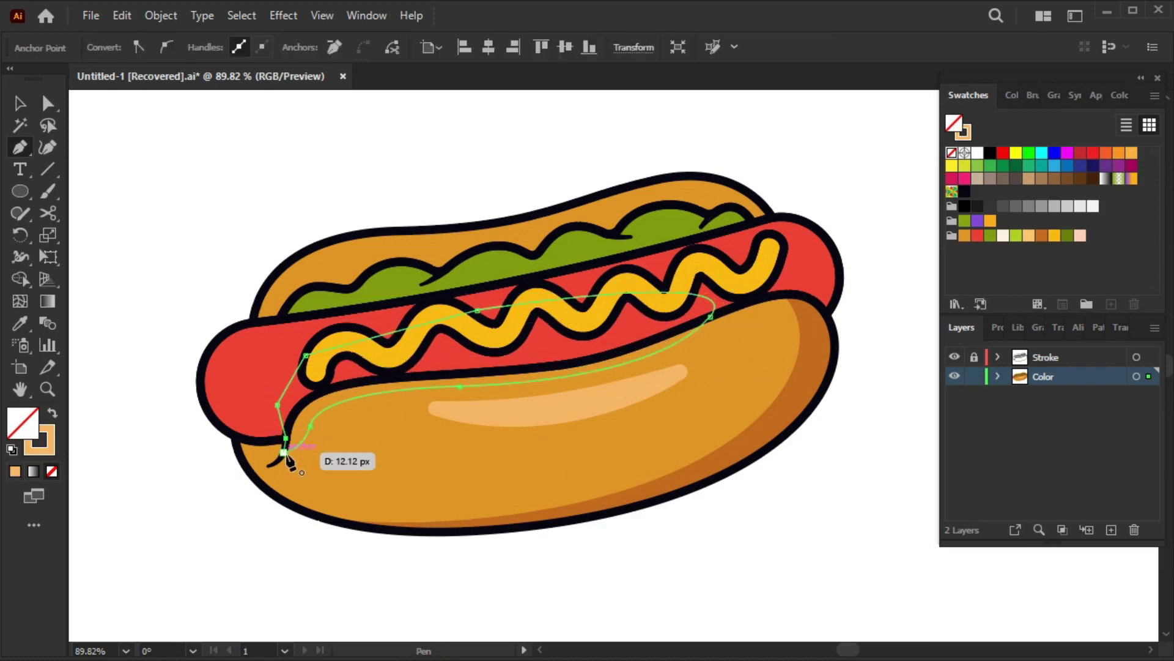
pyautogui.press('v')
# Trim away the part of the new shape outside the bottom bun with Shape Builder
pyautogui.click(53, 413)
pyautogui.keyDown('shift'); pyautogui.click(380, 451); pyautogui.keyUp('shift')
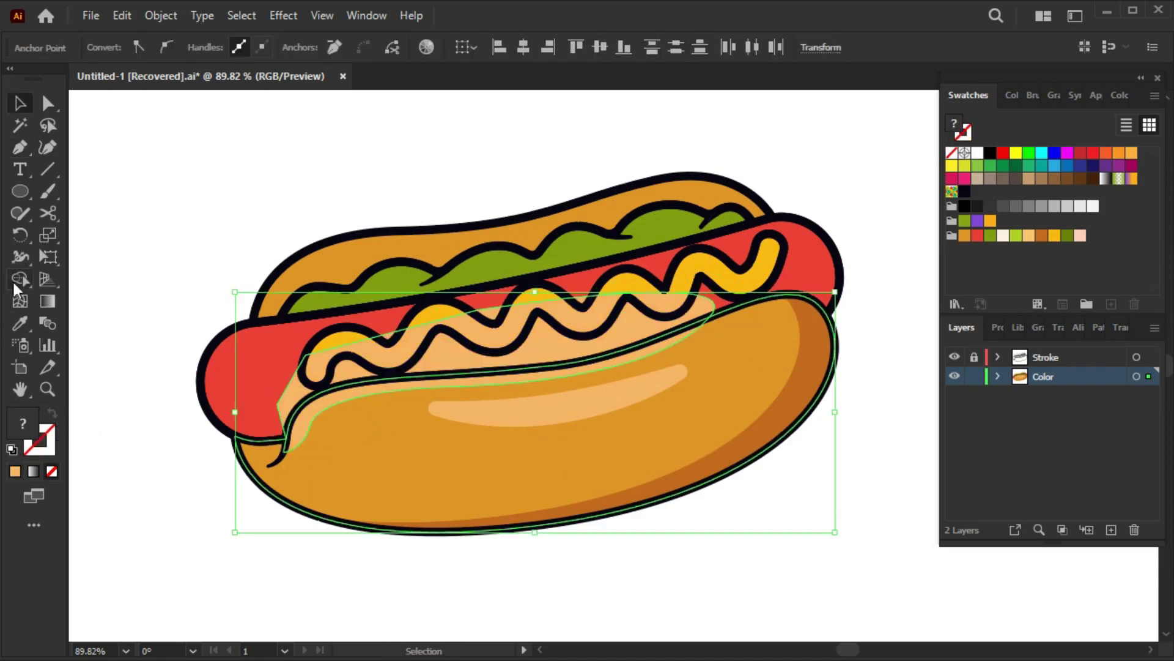
pyautogui.hotkey('shift', 'm')
pyautogui.press('v')
pyautogui.click(204, 567)
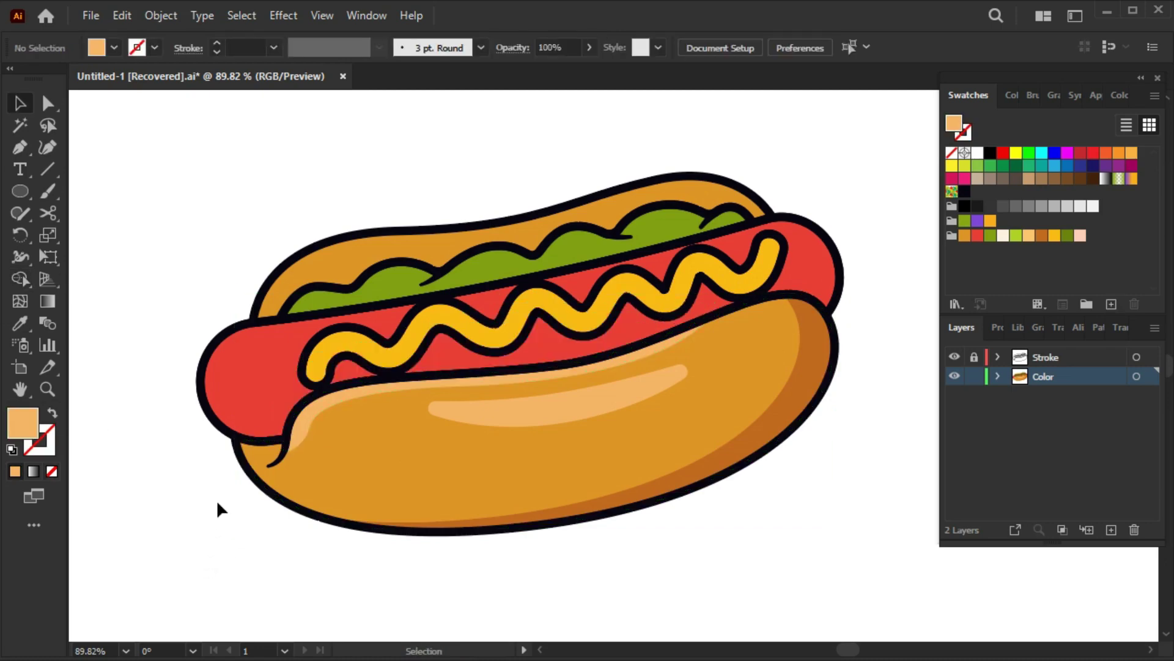
# Draw a small curled tip at the bottom bun's left end and merge it into the bun
pyautogui.click(273, 460)
pyautogui.click(237, 450)
pyautogui.click(221, 418)
pyautogui.moveTo(241, 406); pyautogui.dragTo(284, 429)
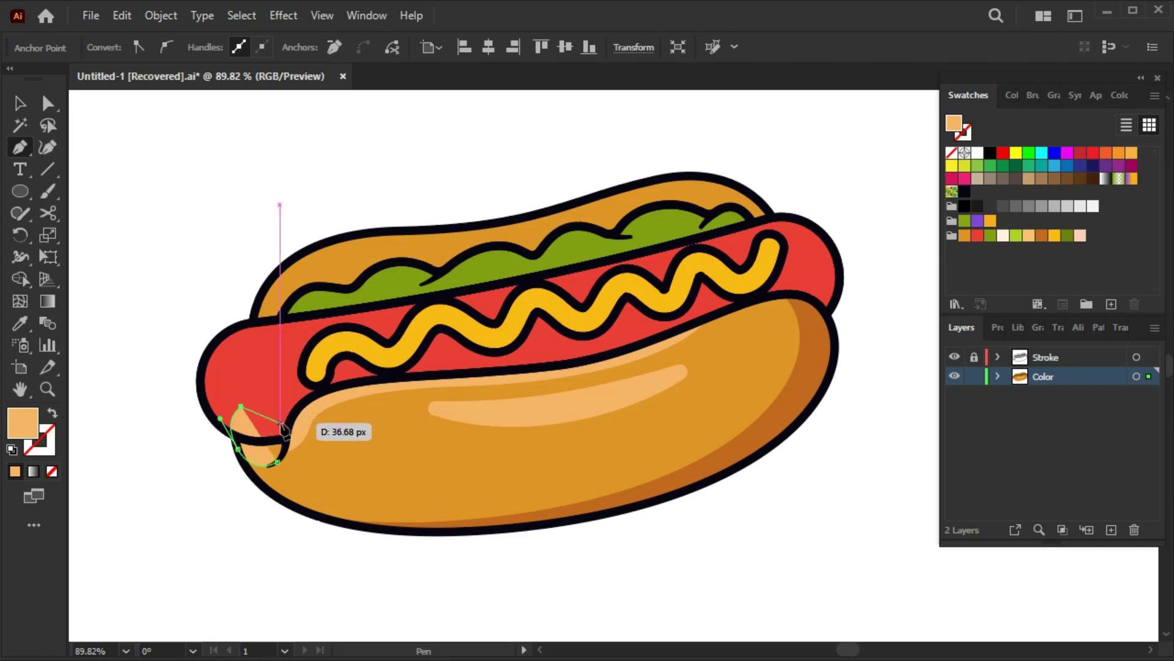
pyautogui.click(287, 425)
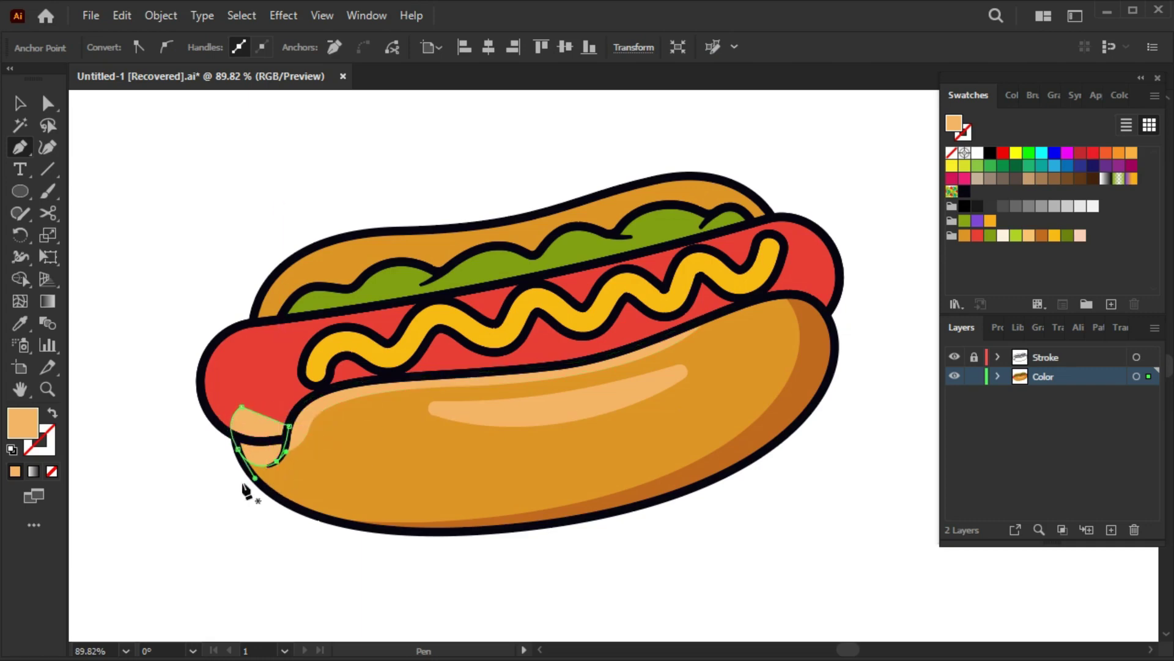
pyautogui.press('v')
pyautogui.keyDown('shift'); pyautogui.click(327, 473); pyautogui.keyUp('shift')
pyautogui.click(20, 279)
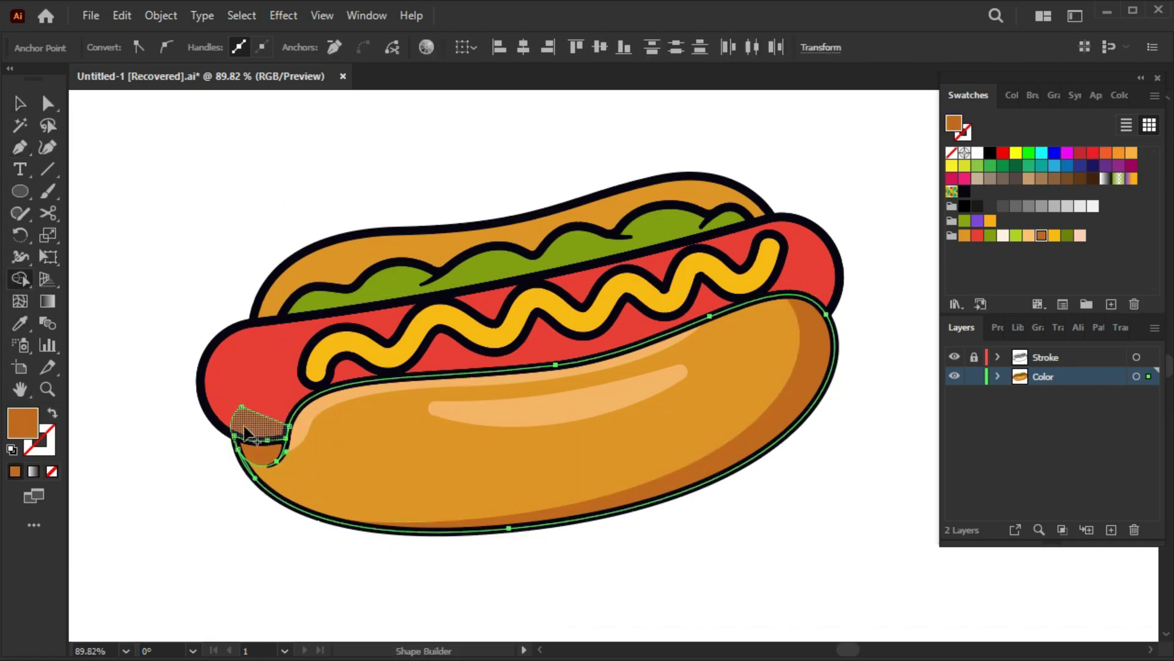
pyautogui.moveTo(245, 433); pyautogui.dragTo(294, 453)
pyautogui.press('v')
pyautogui.click(151, 497)
# Copy the top bun, paste it in back, and nudge it up-right as a lighter rim
pyautogui.click(336, 255)
pyautogui.click(120, 13)
pyautogui.click(160, 108)
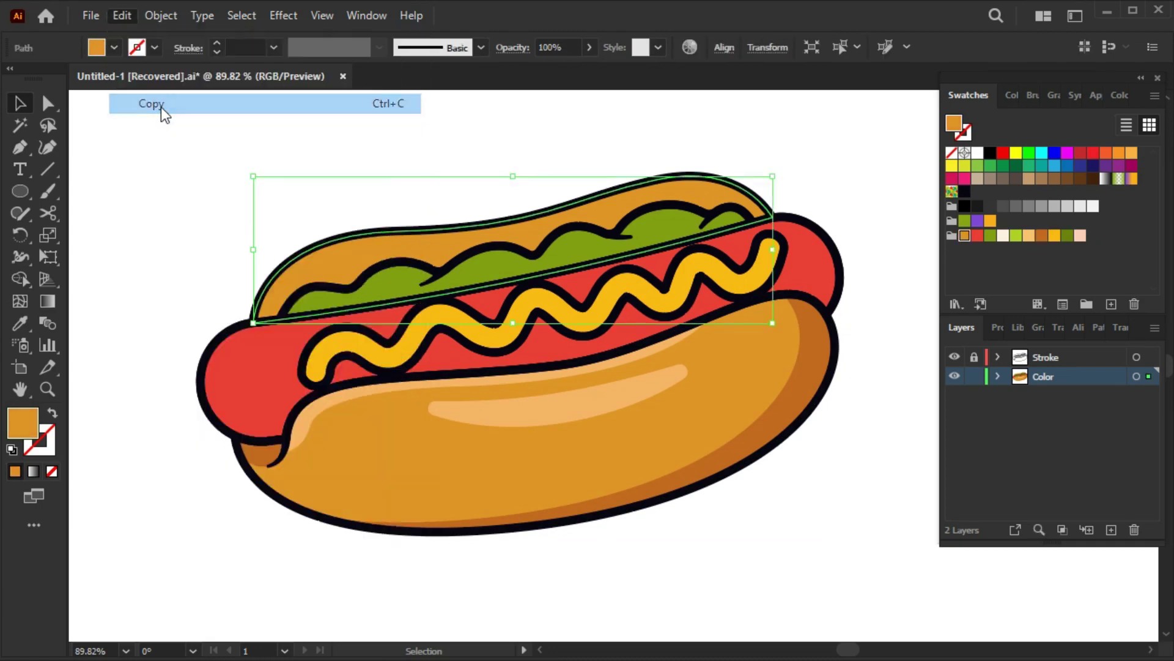
pyautogui.click(122, 15)
pyautogui.click(171, 161)
pyautogui.moveTo(439, 245); pyautogui.dragTo(446, 256)
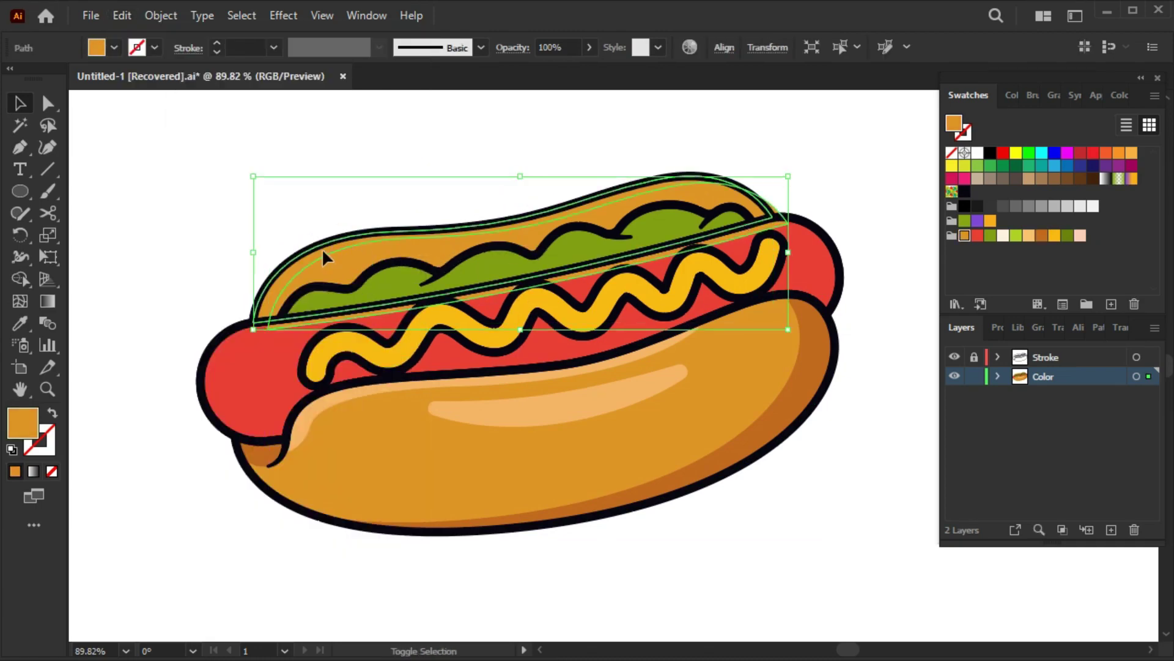
pyautogui.click(22, 277)
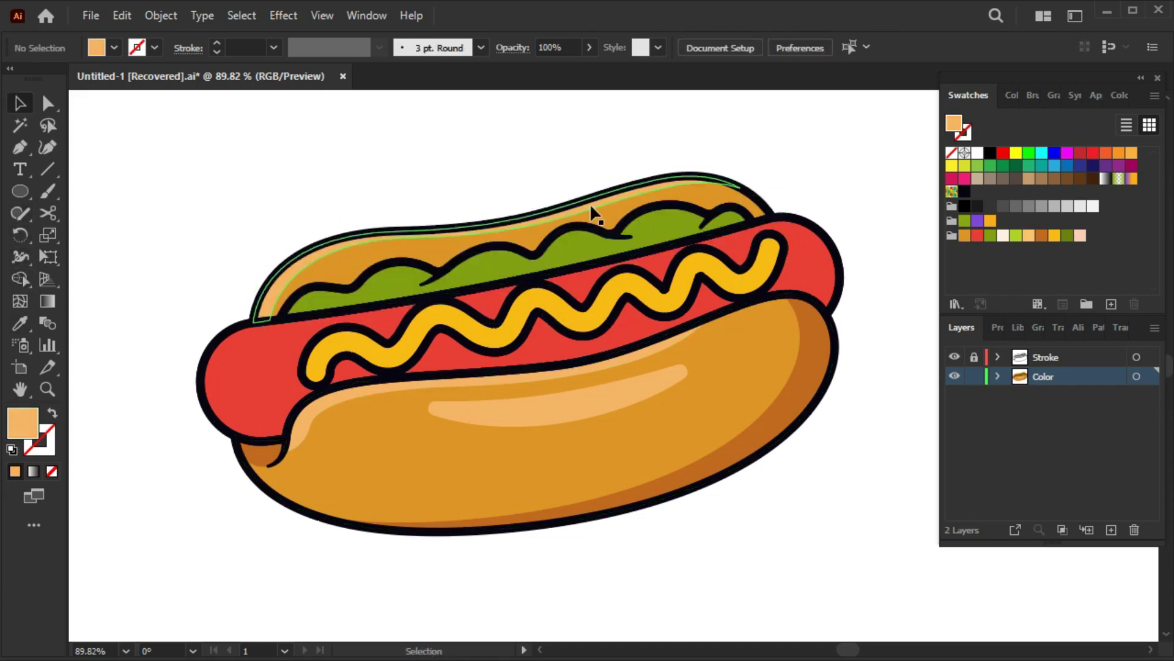
# Start pen-drawing a pale orange highlight path along the top bun's left edge
pyautogui.click(20, 147)
pyautogui.click(280, 319)
pyautogui.moveTo(309, 291)
pyautogui.mouseDown()
pyautogui.moveTo(335, 301)
pyautogui.moveTo(321, 304)
pyautogui.mouseUp()
pyautogui.hotkey('ctrl', 'z')
pyautogui.moveTo(380, 277)
pyautogui.mouseDown()
pyautogui.moveTo(427, 291)
pyautogui.moveTo(453, 266)
pyautogui.mouseUp()
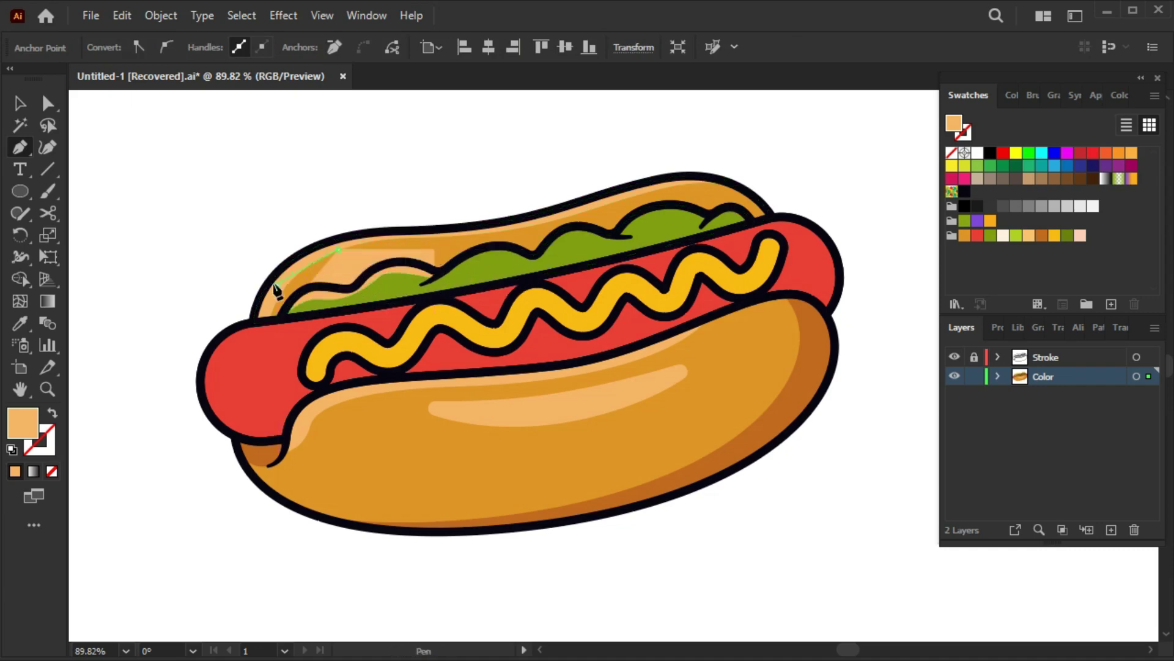
# Merge the new piece into the lettuce's left end, adjust its edge anchors, and fill it light green
pyautogui.click(279, 318)
pyautogui.hotkey('shift', 'm')
pyautogui.moveTo(342, 300); pyautogui.dragTo(464, 263)
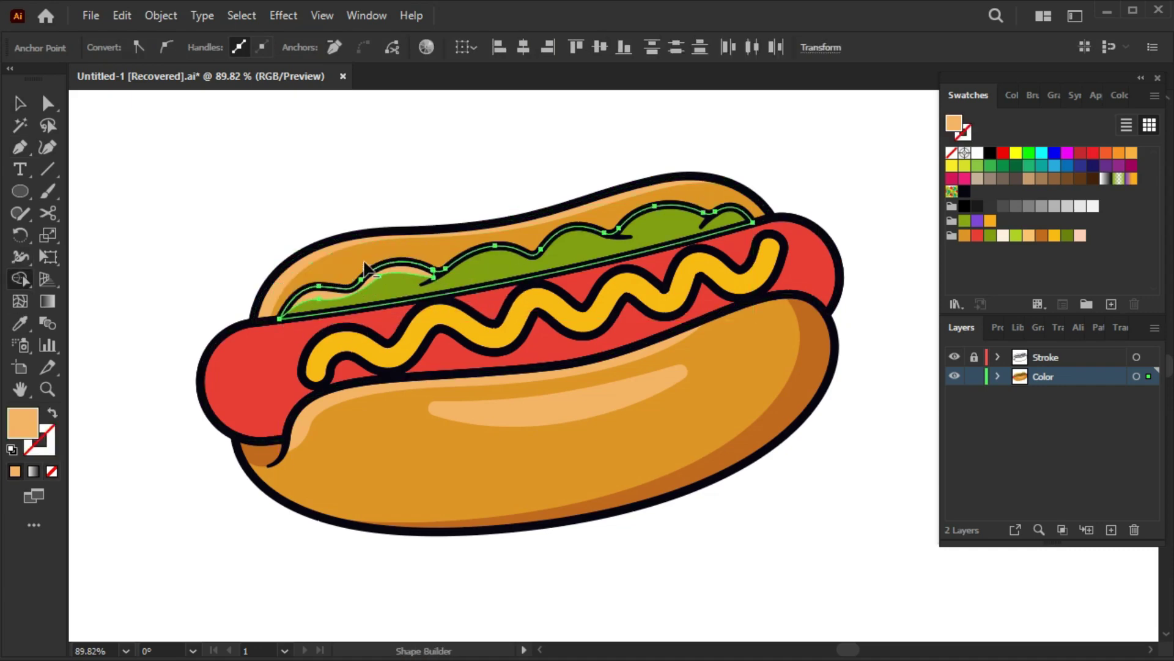
pyautogui.press('v')
pyautogui.press('a')
pyautogui.click(384, 298)
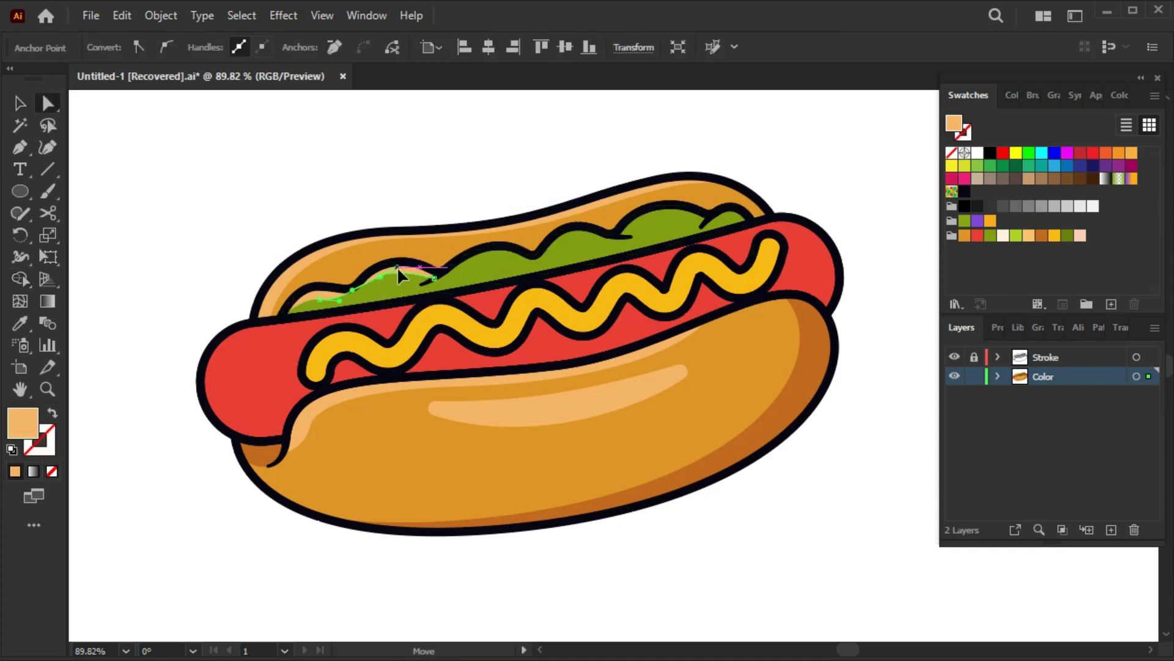
pyautogui.moveTo(346, 304); pyautogui.dragTo(342, 306)
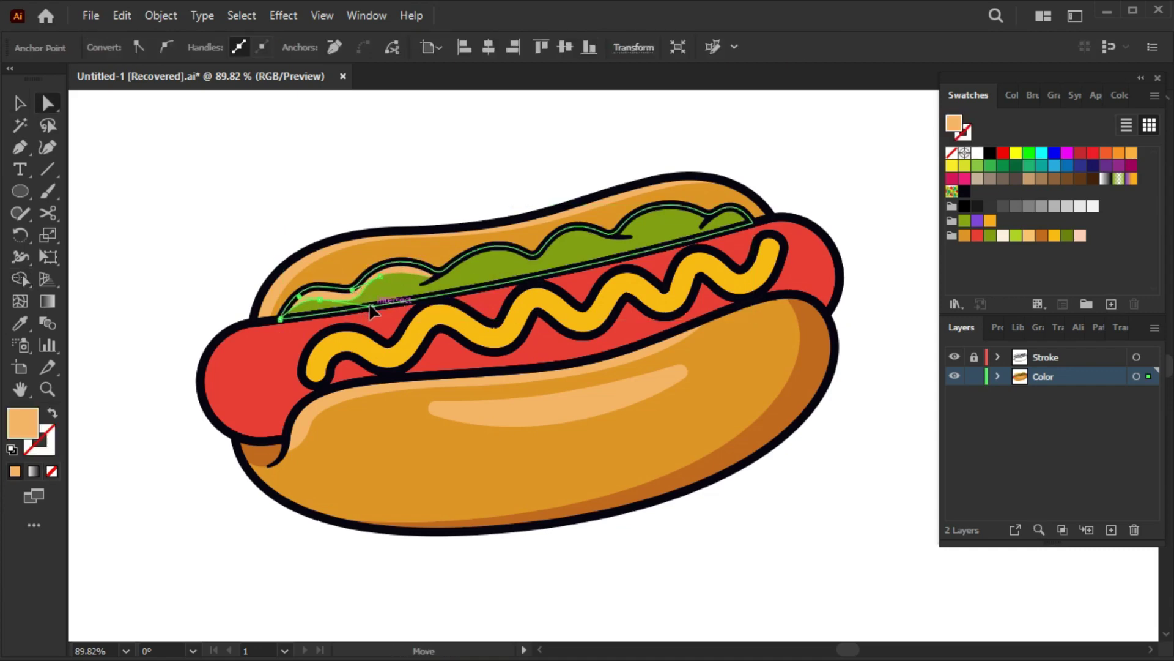
pyautogui.click(251, 262)
pyautogui.press('v')
pyautogui.click(360, 301)
pyautogui.click(1017, 236)
pyautogui.click(799, 491)
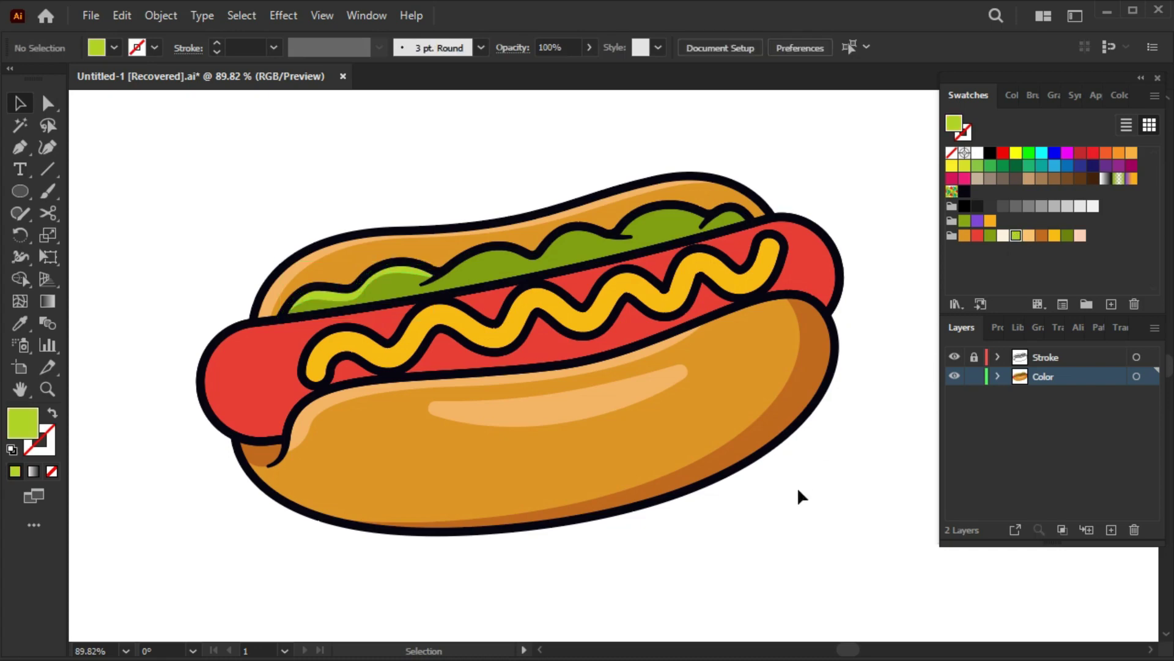
# Draw a polygon over the lettuce and trim away the part above it
pyautogui.click(446, 266)
pyautogui.click(445, 231)
pyautogui.click(502, 205)
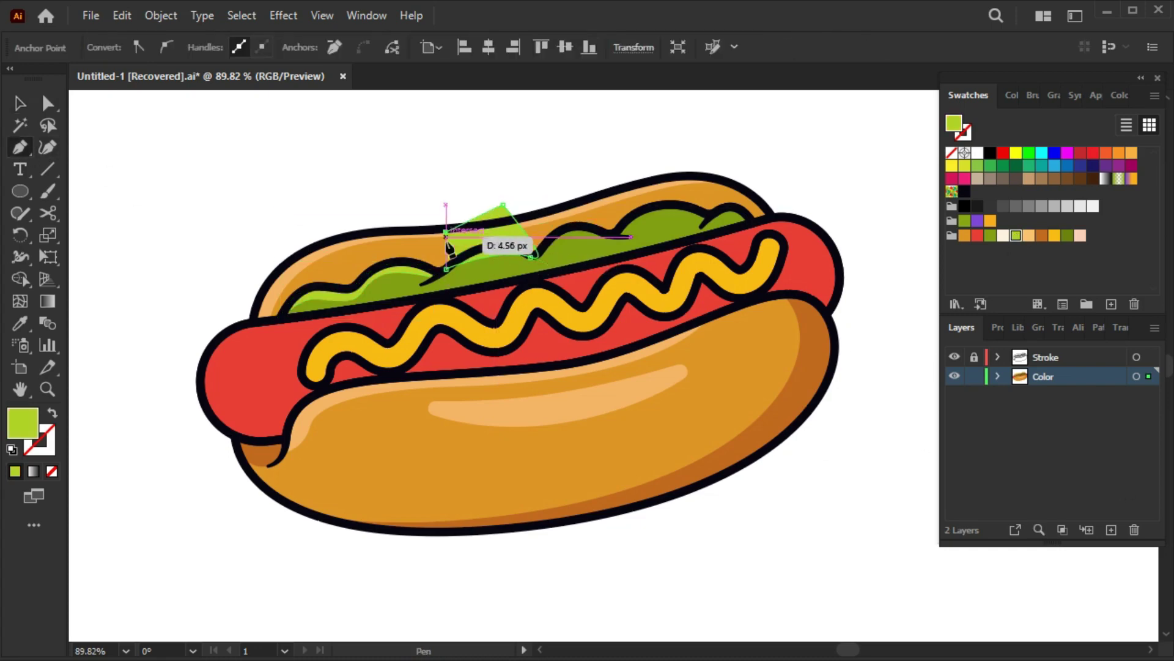
pyautogui.click(537, 256)
pyautogui.click(446, 266)
pyautogui.hotkey('shift', 'm')
pyautogui.keyDown('alt'); pyautogui.click(480, 238); pyautogui.keyUp('alt')
pyautogui.hotkey('ctrl', 'shift', 'a')
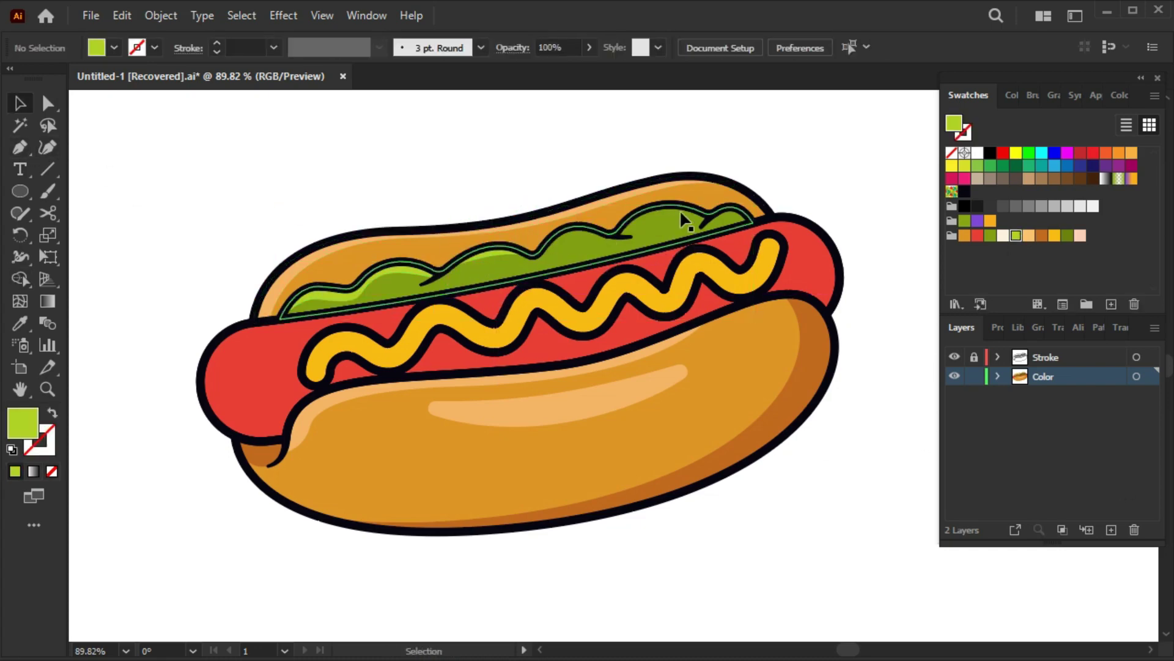
# Draw a highlight path across the lettuce and trim it to the lettuce shape
pyautogui.press('p')
pyautogui.moveTo(537, 254); pyautogui.dragTo(627, 236)
pyautogui.click(538, 254)
pyautogui.hotkey('shift', 'm')
pyautogui.keyDown('alt'); pyautogui.click(587, 220); pyautogui.keyUp('alt')
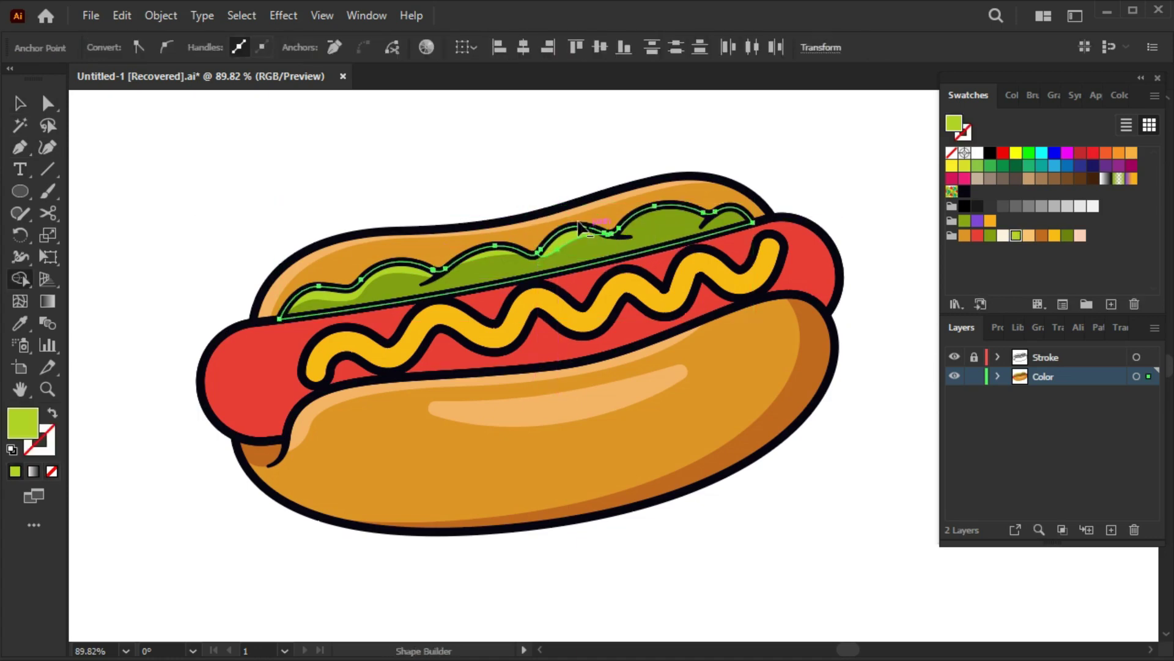
pyautogui.hotkey('ctrl', 'shift', 'a')
pyautogui.press('a')
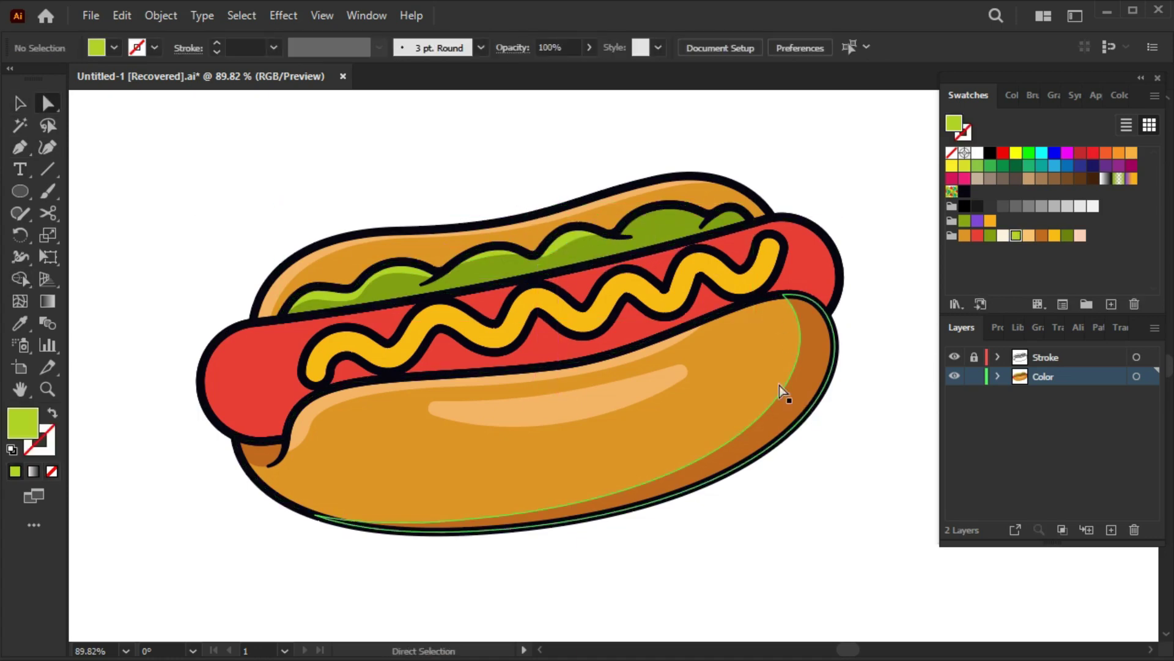
pyautogui.press('v')
# Merge a shifted lettuce copy into a darker green (81a10c) region, leaving a lighter lower strip
pyautogui.click(587, 245)
pyautogui.click(122, 15)
pyautogui.click(615, 251)
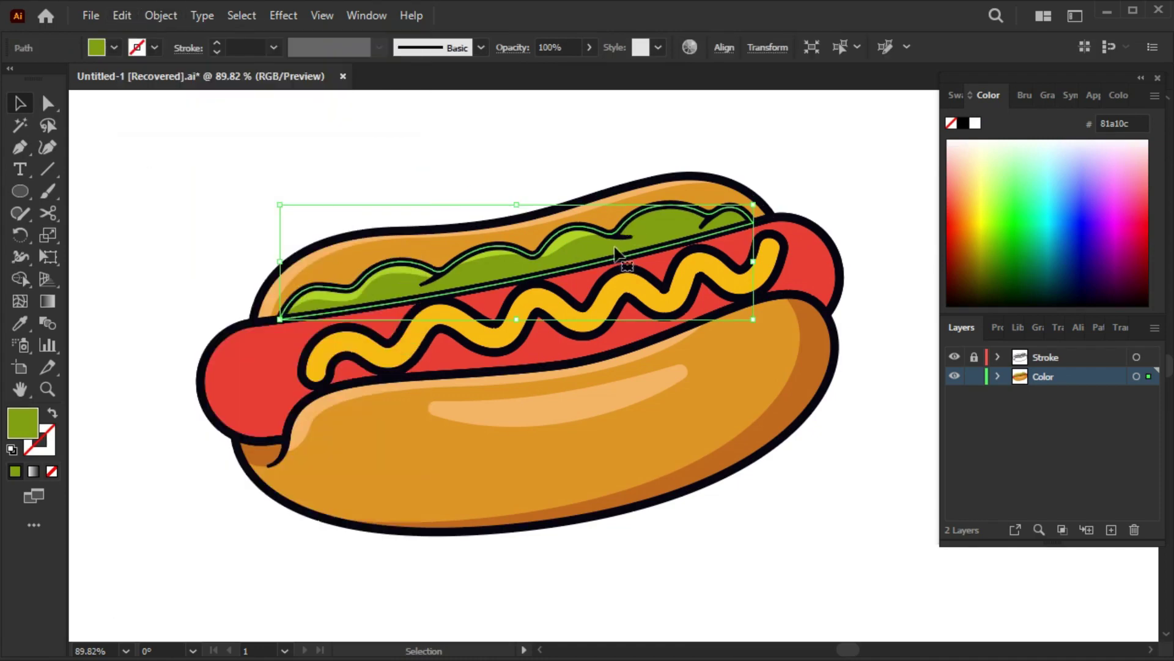
pyautogui.moveTo(663, 234); pyautogui.dragTo(661, 225)
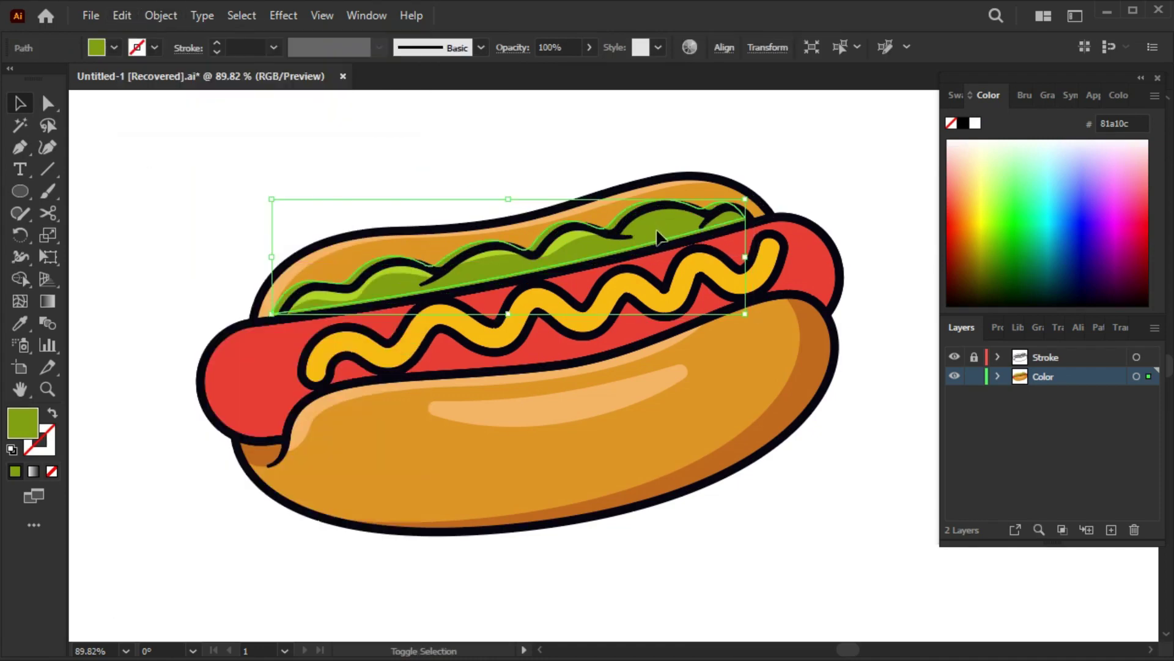
pyautogui.keyDown('shift'); pyautogui.click(729, 236); pyautogui.keyUp('shift')
pyautogui.hotkey('shift', 'm')
pyautogui.click(560, 257)
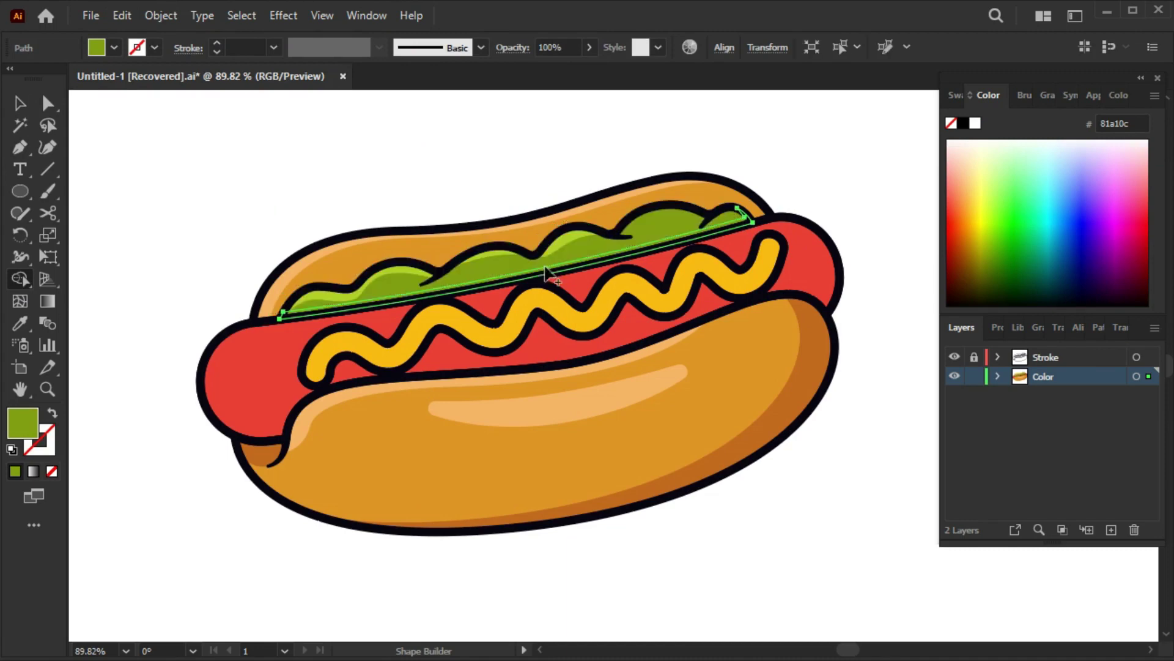
pyautogui.press('v')
pyautogui.click(564, 273)
pyautogui.click(969, 95)
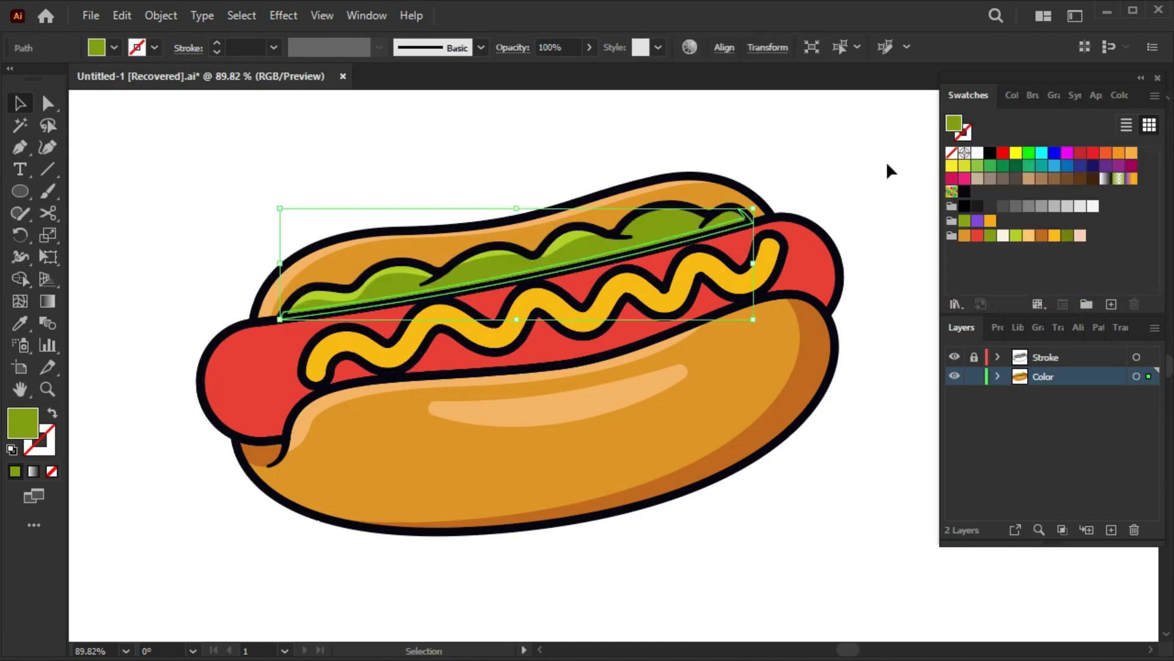
pyautogui.click(883, 179)
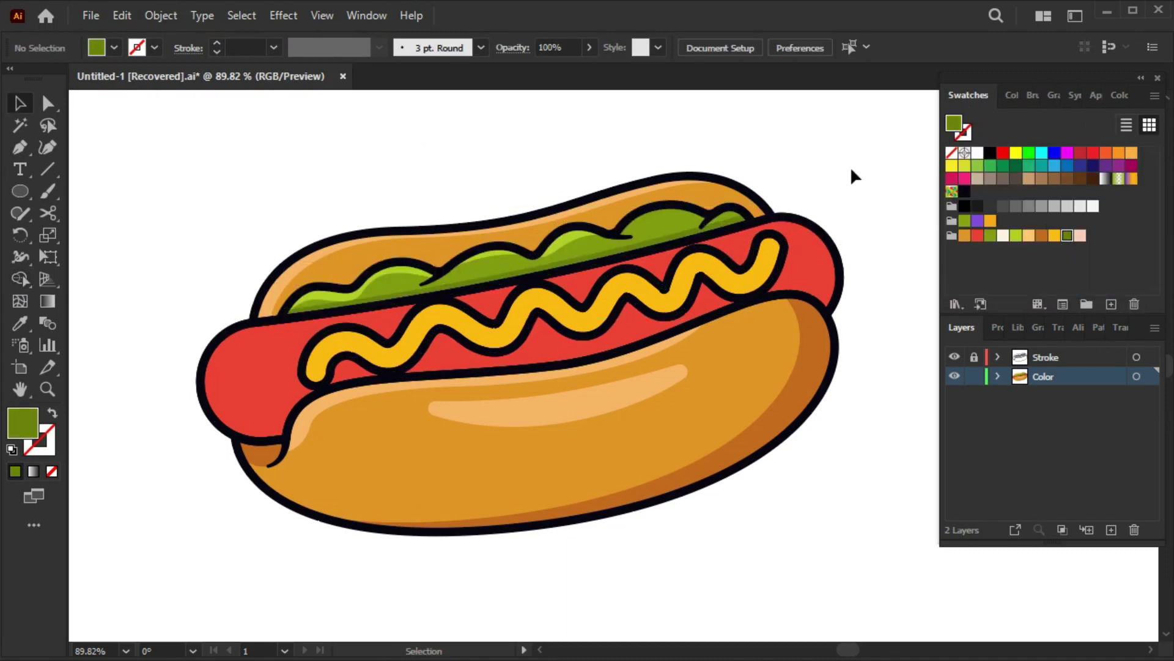
# Pen-draw a shadow shape along the sausage's lower-left end and place it behind the bun
pyautogui.click(769, 257)
pyautogui.click(115, 293)
pyautogui.click(20, 147)
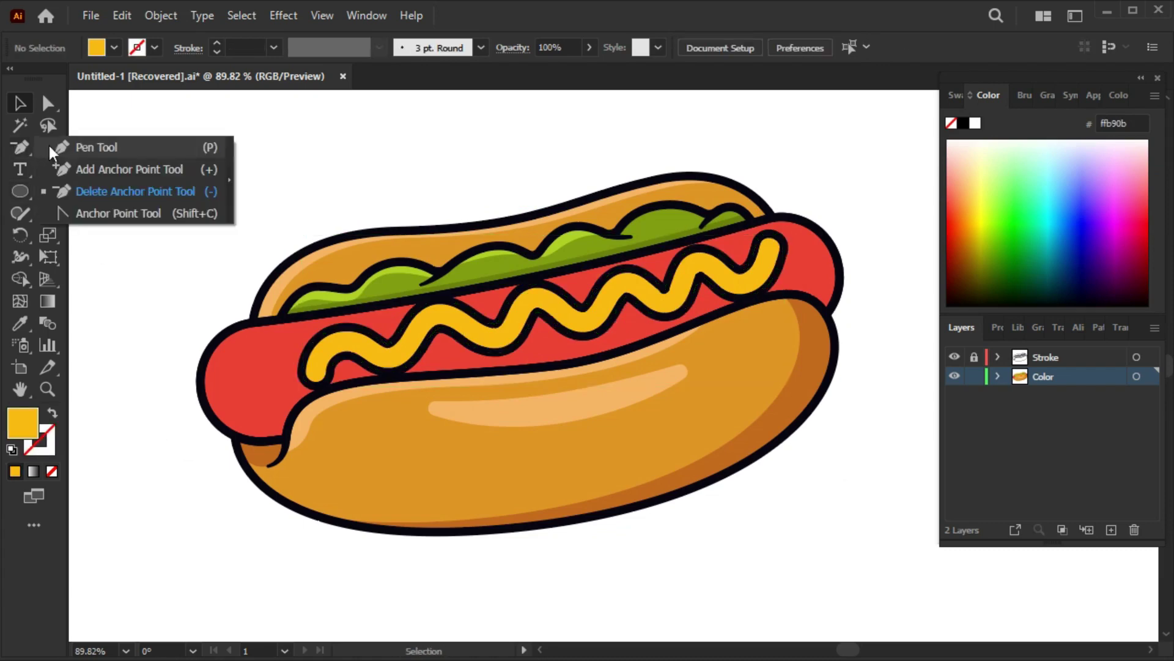
pyautogui.click(209, 412)
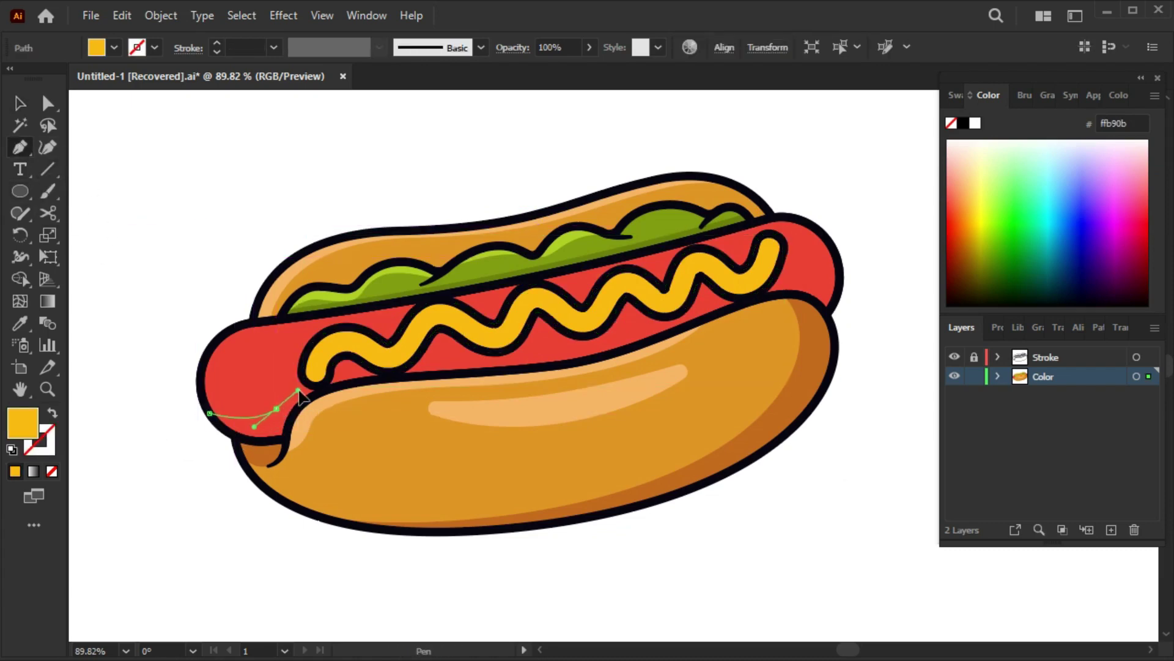
pyautogui.moveTo(298, 391); pyautogui.dragTo(300, 388)
pyautogui.moveTo(371, 384); pyautogui.dragTo(373, 385)
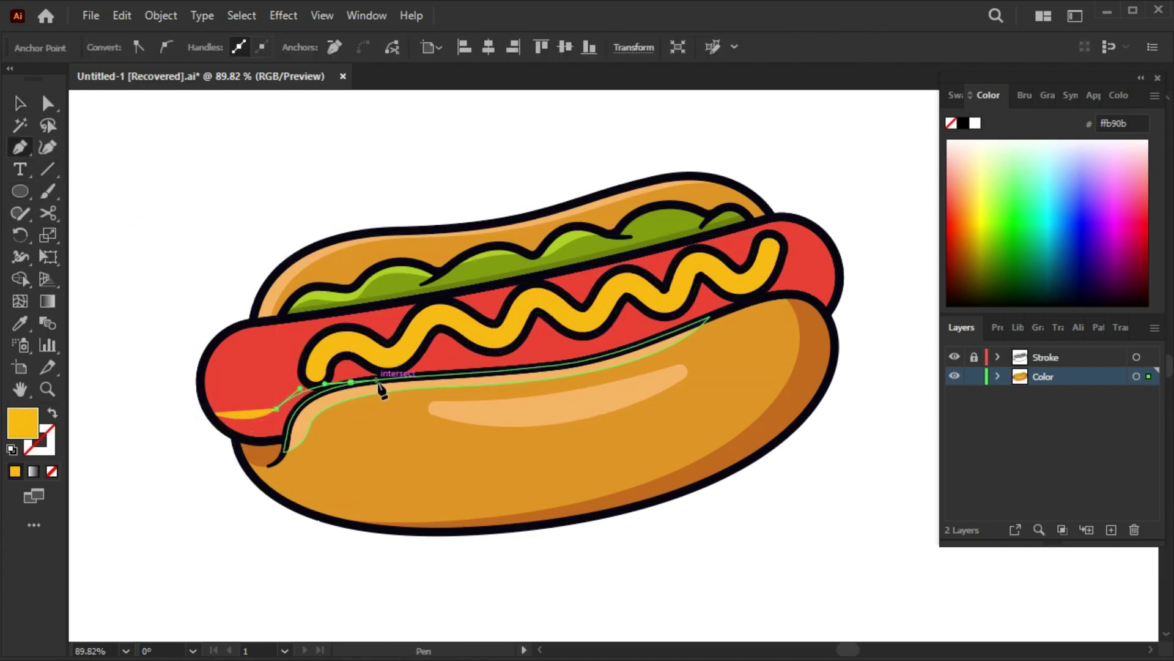
pyautogui.click(331, 438)
pyautogui.click(253, 480)
pyautogui.click(192, 431)
pyautogui.click(208, 413)
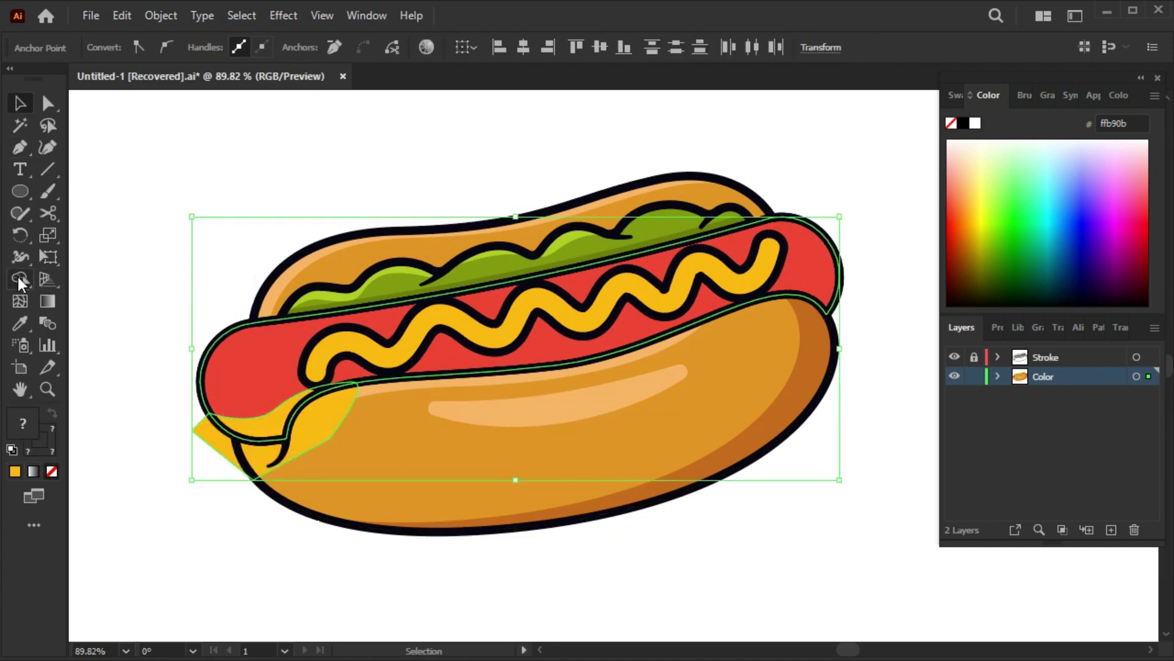
pyautogui.hotkey('ctrl', '[')
pyautogui.click(208, 508)
# Fill the sausage's lower-left shadow shape dark red a00d0d
pyautogui.click(250, 430)
pyautogui.press('i')
pyautogui.click(262, 361)
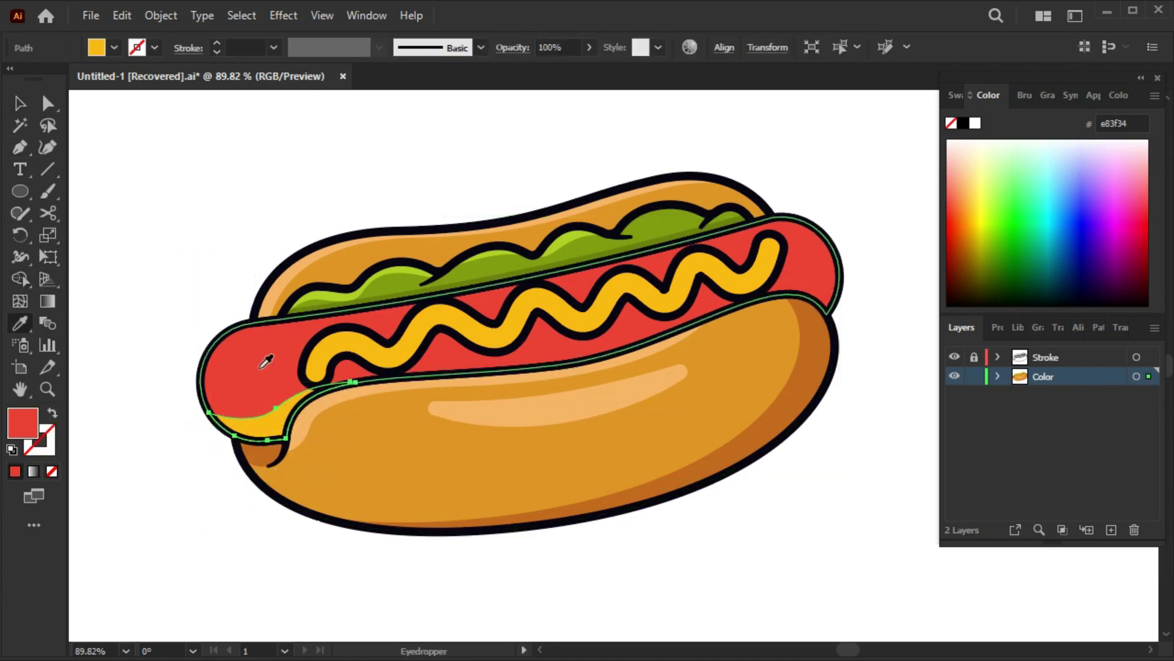
pyautogui.doubleClick(22, 422)
pyautogui.click(612, 341)
pyautogui.moveTo(612, 342); pyautogui.dragTo(616, 366)
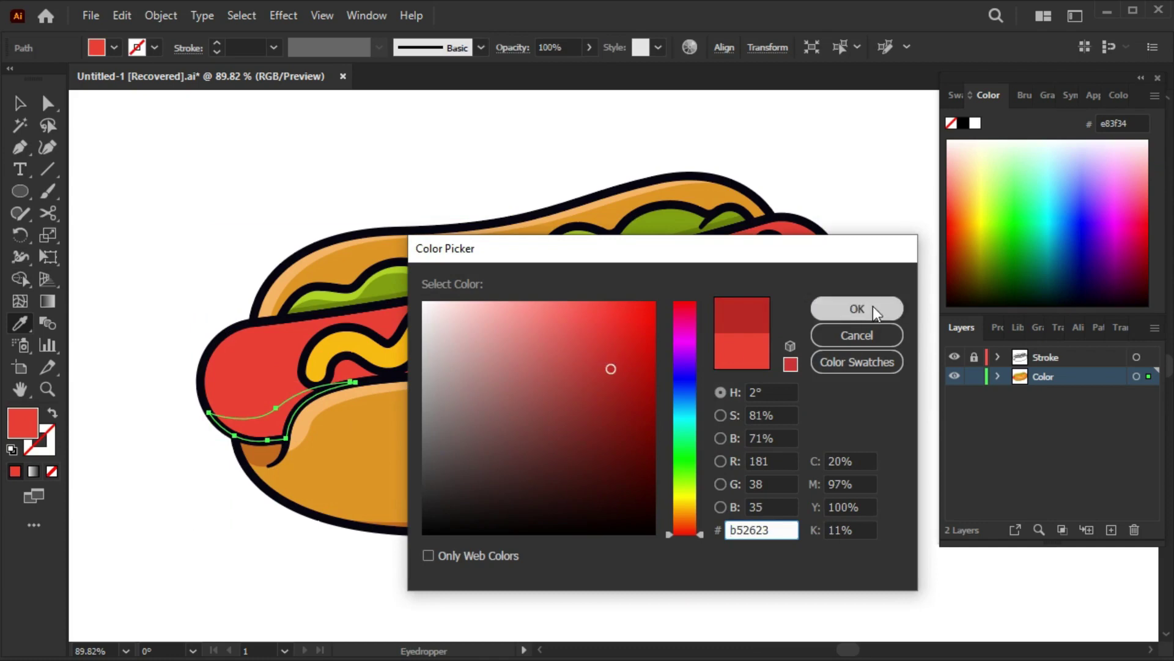
pyautogui.press('Return')
pyautogui.press('v')
pyautogui.click(249, 539)
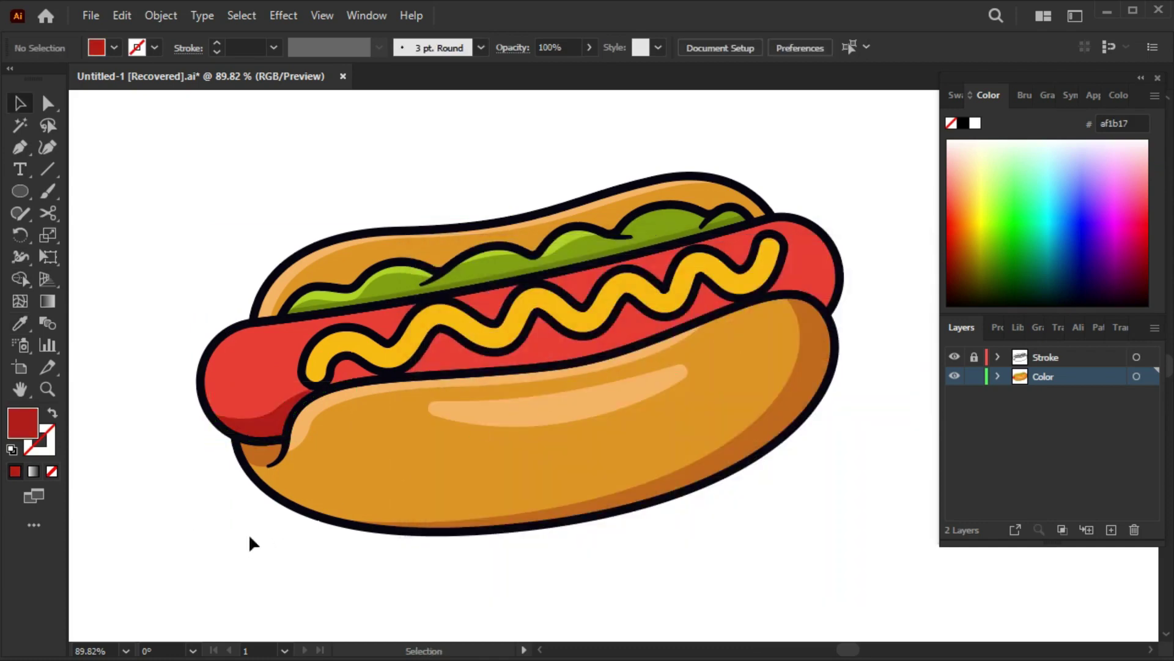
pyautogui.hotkey('ctrl', 'z')
pyautogui.doubleClick(27, 428)
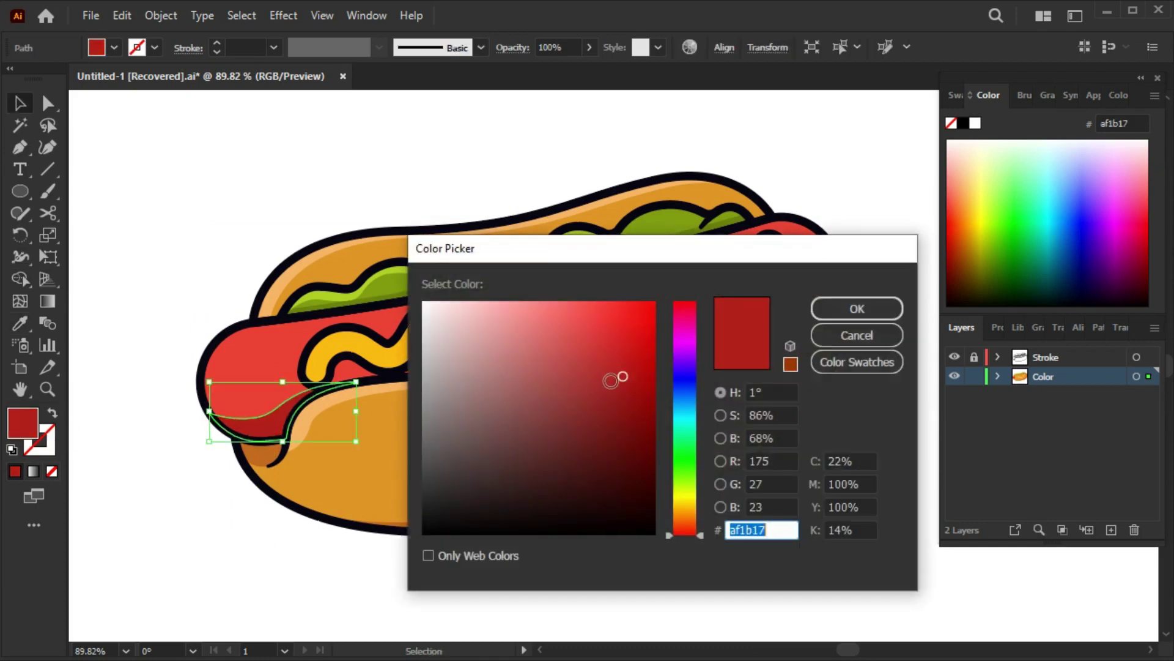
pyautogui.click(827, 317)
pyautogui.click(227, 582)
# Draw a dark-red shading shape over the sausage's right end and trim off the outside parts
pyautogui.press('p')
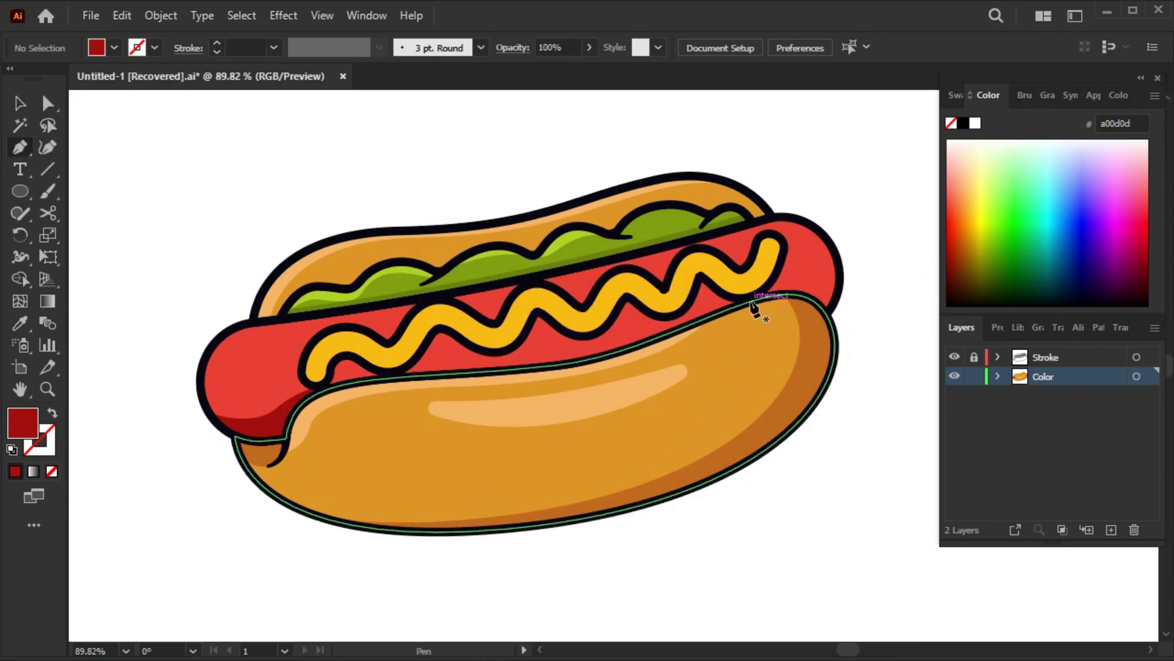
pyautogui.click(751, 301)
pyautogui.moveTo(805, 280); pyautogui.dragTo(821, 280)
pyautogui.click(821, 232)
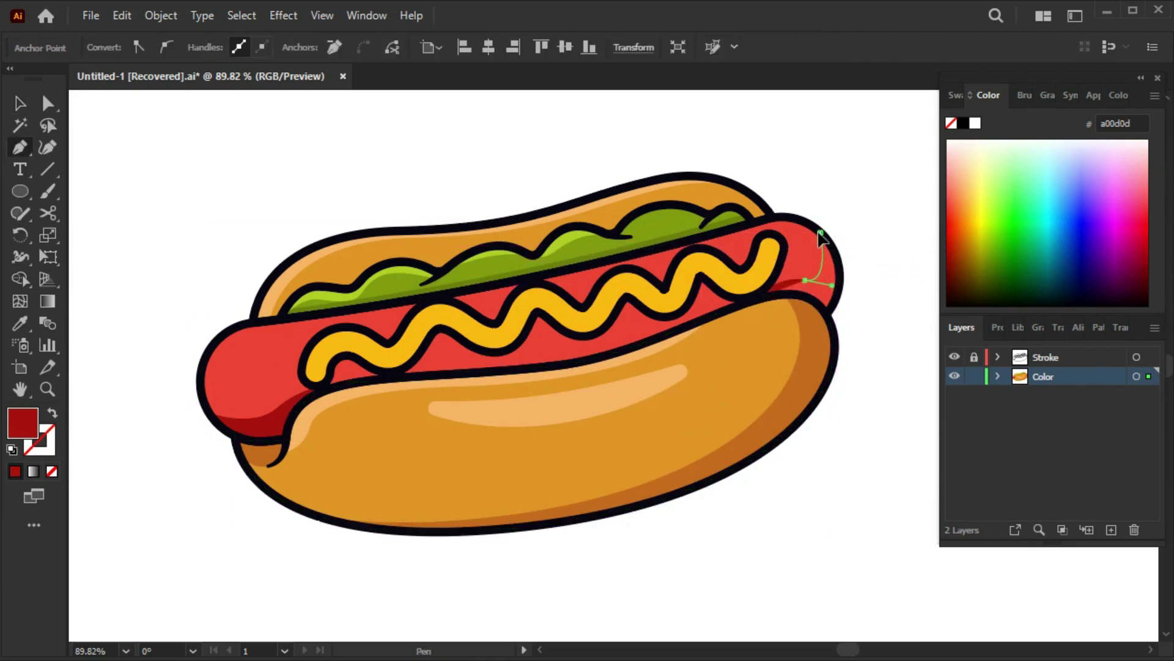
pyautogui.click(874, 275)
pyautogui.click(867, 370)
pyautogui.click(789, 342)
pyautogui.click(750, 301)
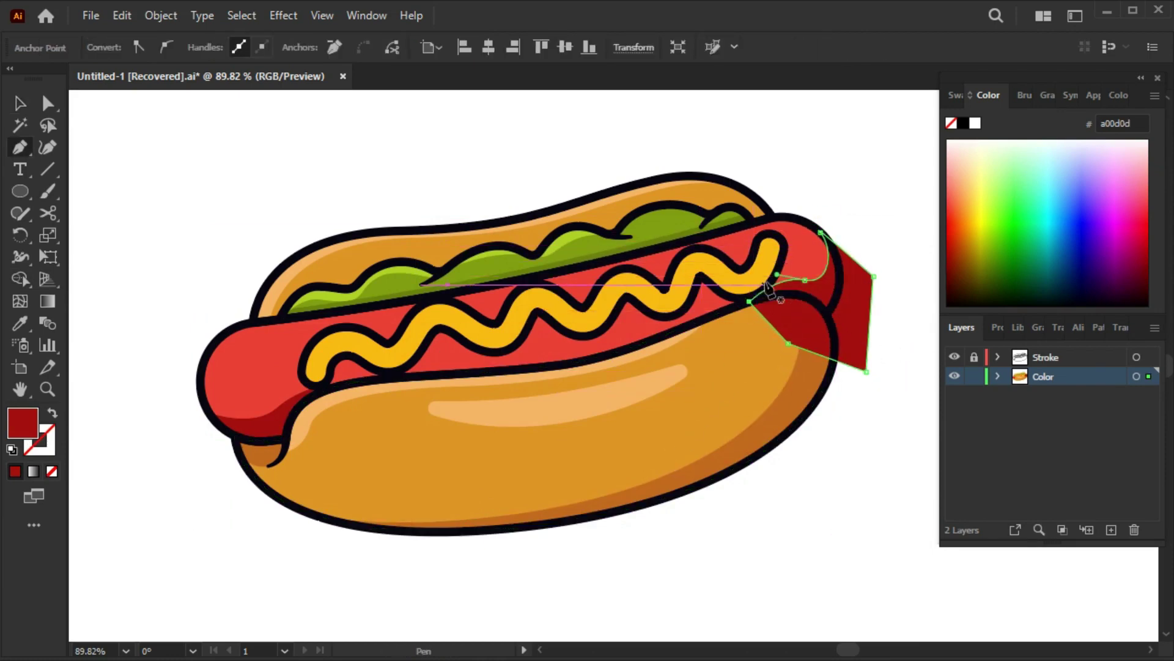
pyautogui.press('v')
pyautogui.hotkey('shift', 'm')
pyautogui.keyDown('alt'); pyautogui.click(825, 304); pyautogui.keyUp('alt')
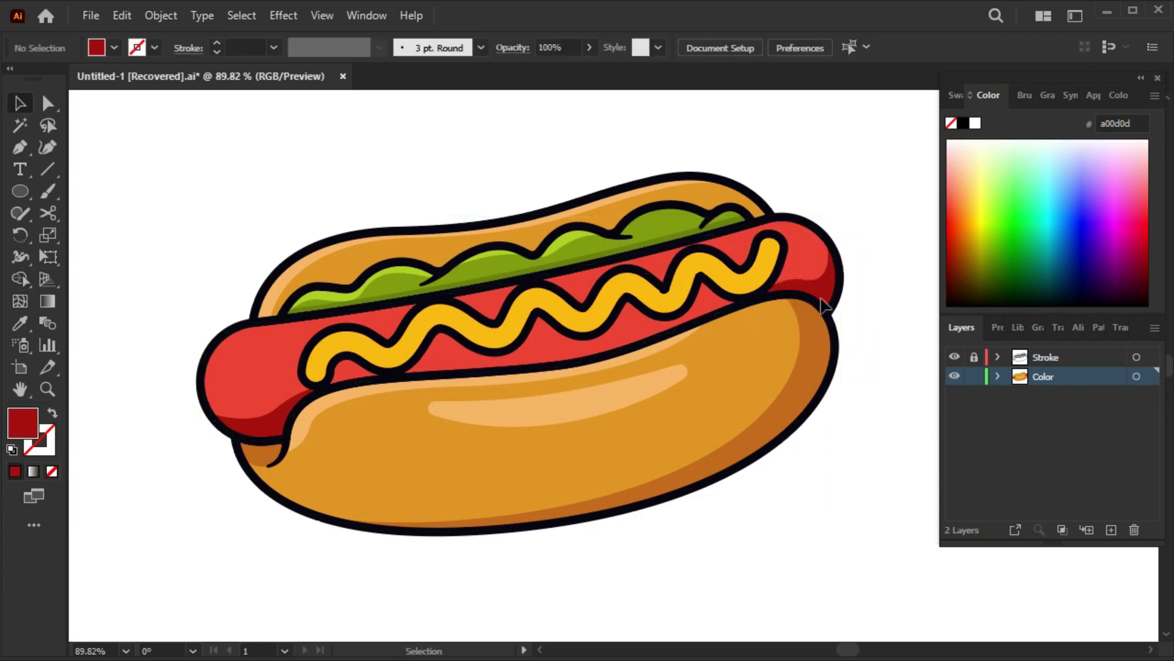
# Paste a sausage copy in back, offset it, and trim the overlap to leave a highlight strip
pyautogui.click(363, 385)
pyautogui.click(122, 15)
pyautogui.click(150, 103)
pyautogui.click(122, 16)
pyautogui.click(160, 164)
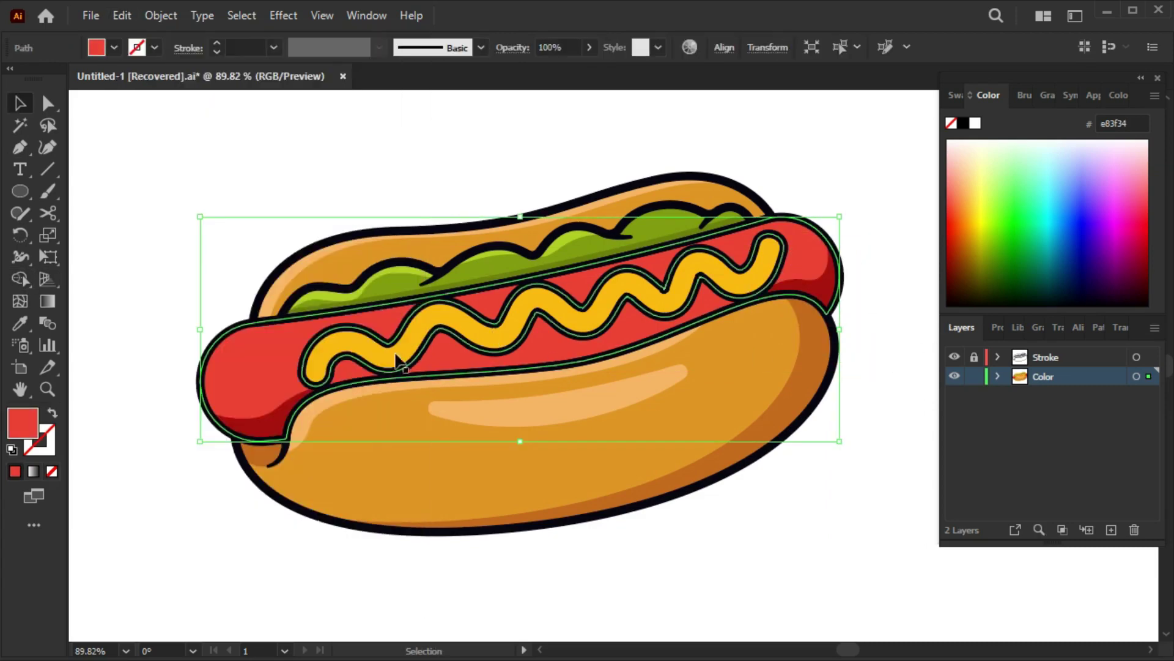
pyautogui.moveTo(274, 368); pyautogui.dragTo(278, 372)
pyautogui.moveTo(283, 374); pyautogui.dragTo(233, 344)
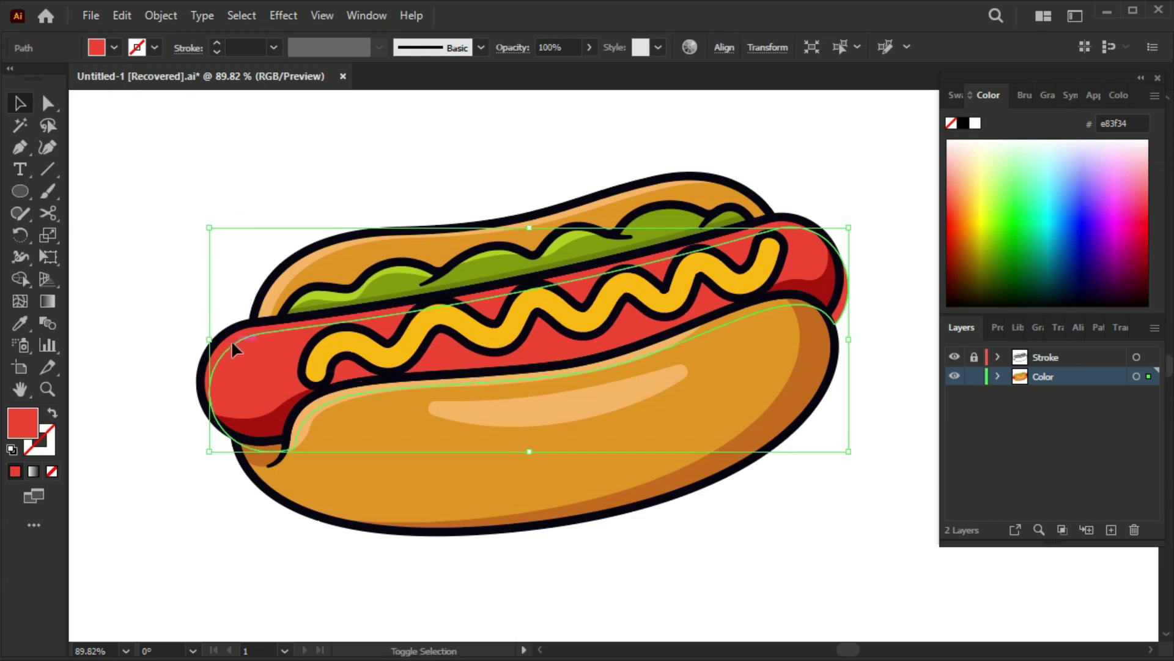
pyautogui.hotkey('shift', 'm')
pyautogui.moveTo(346, 422); pyautogui.dragTo(347, 426)
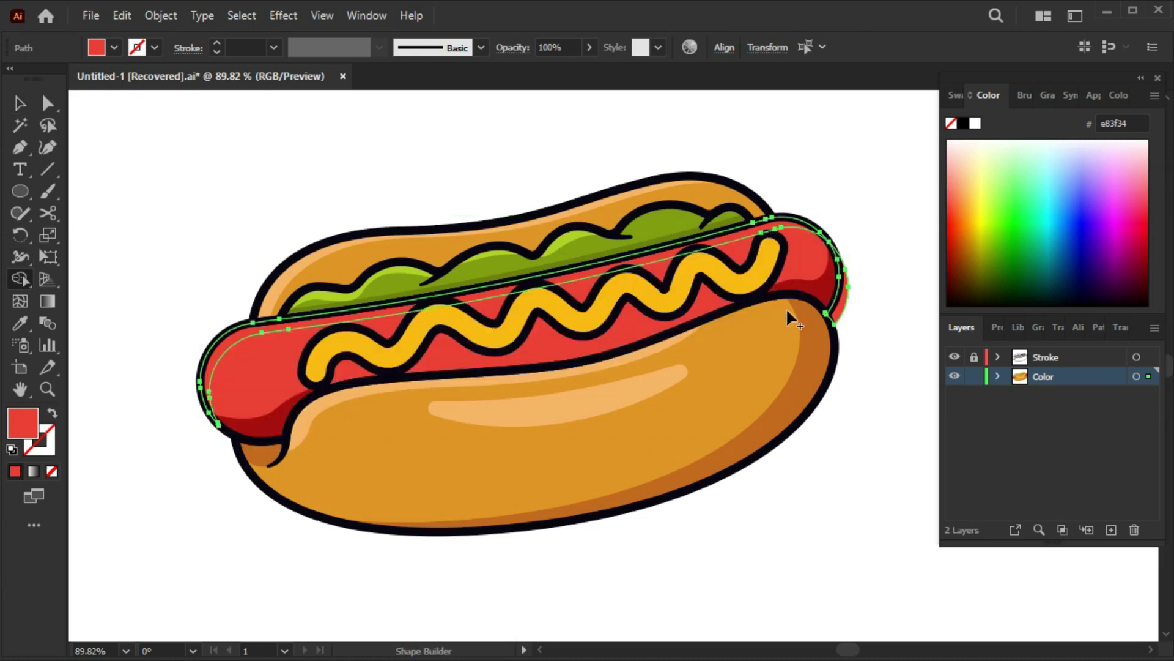
# Fill the sausage highlight strip a lighter pink-red, ff6d69
pyautogui.press('v')
pyautogui.click(866, 366)
pyautogui.click(702, 262)
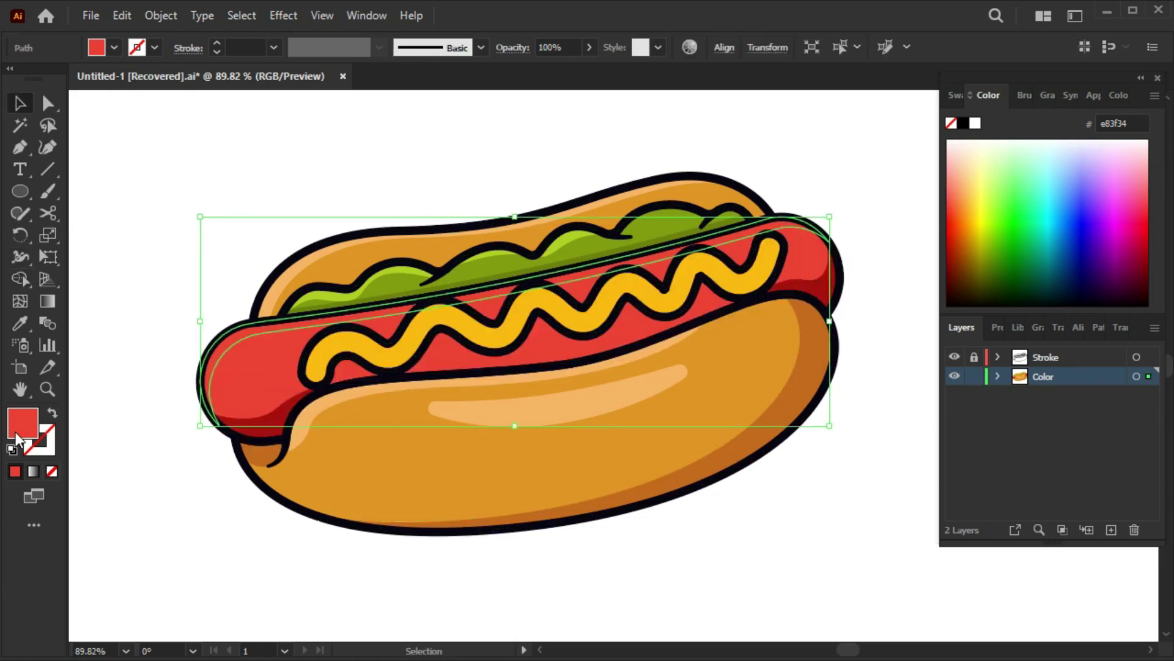
pyautogui.doubleClick(22, 422)
pyautogui.click(565, 298)
pyautogui.click(857, 308)
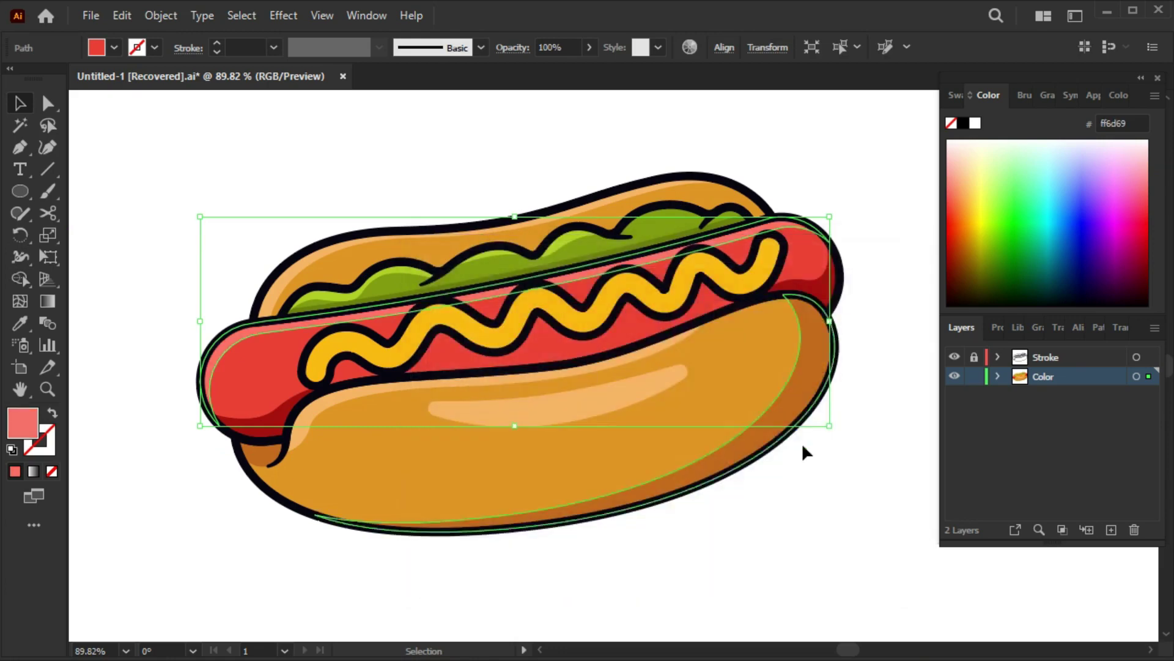
pyautogui.click(790, 507)
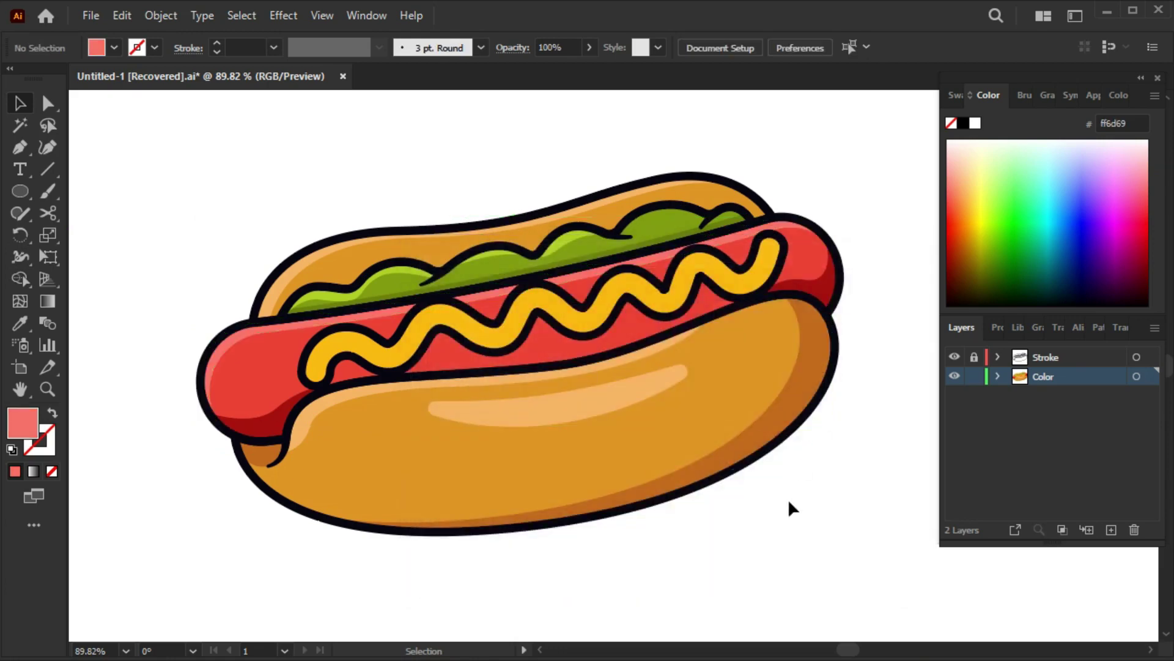
# Paste a mustard copy in front, offset it 8.31 px down, and trim it into a highlight strip
pyautogui.click(606, 312)
pyautogui.click(122, 15)
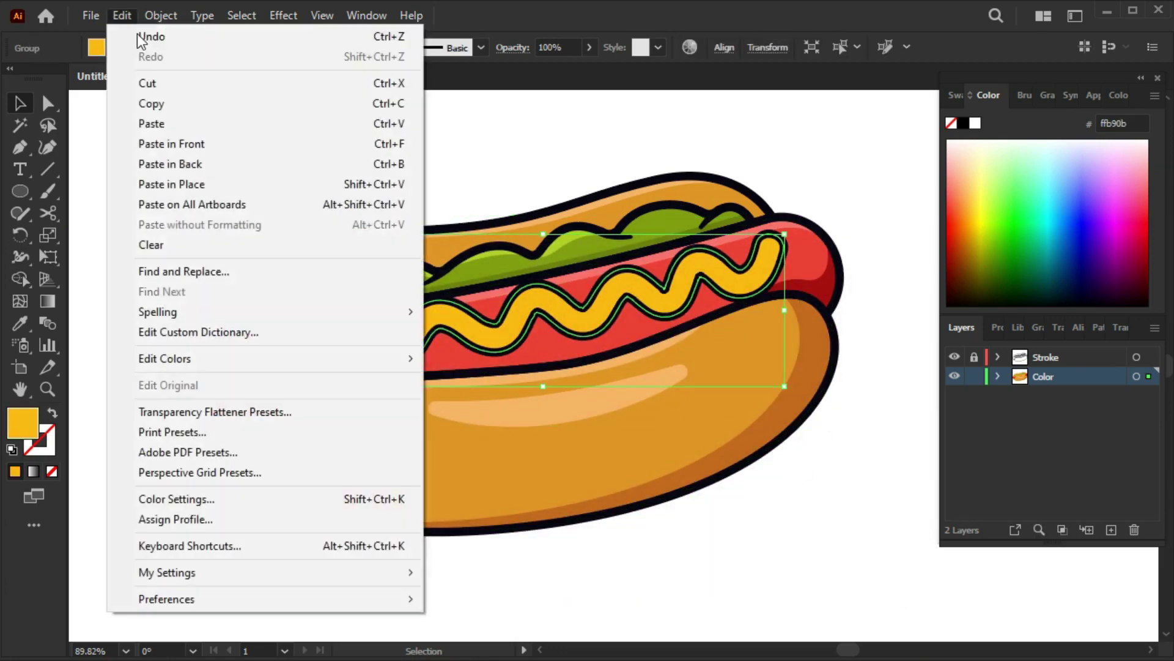
pyautogui.click(178, 146)
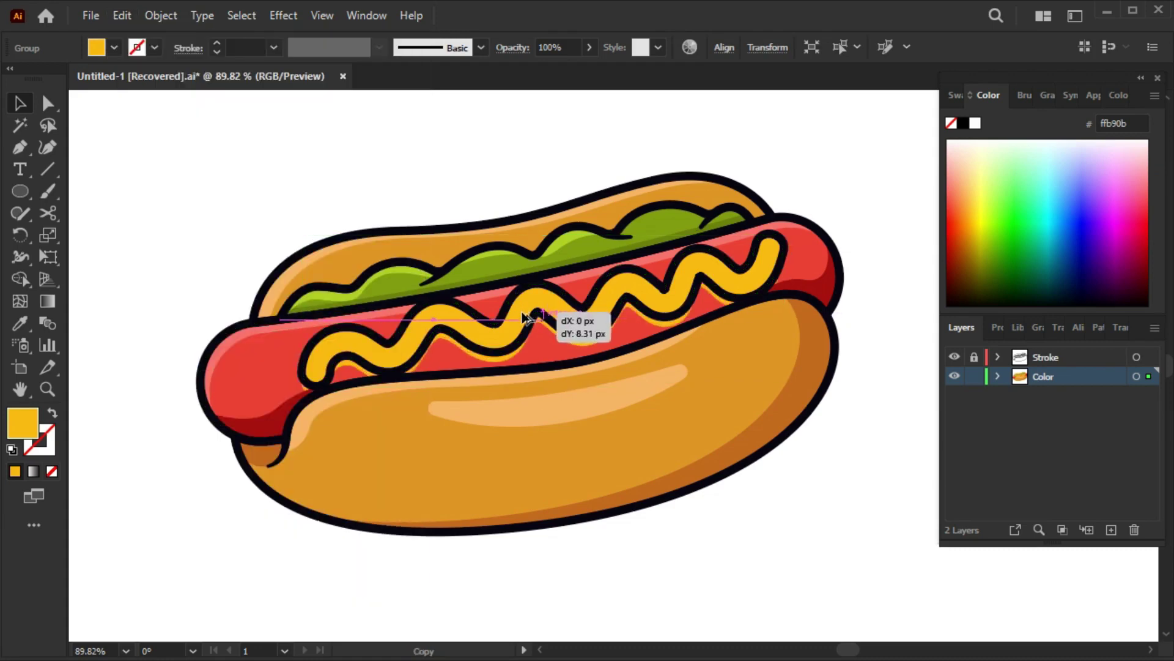
pyautogui.moveTo(520, 304); pyautogui.dragTo(524, 315)
pyautogui.hotkey('shift', 'm')
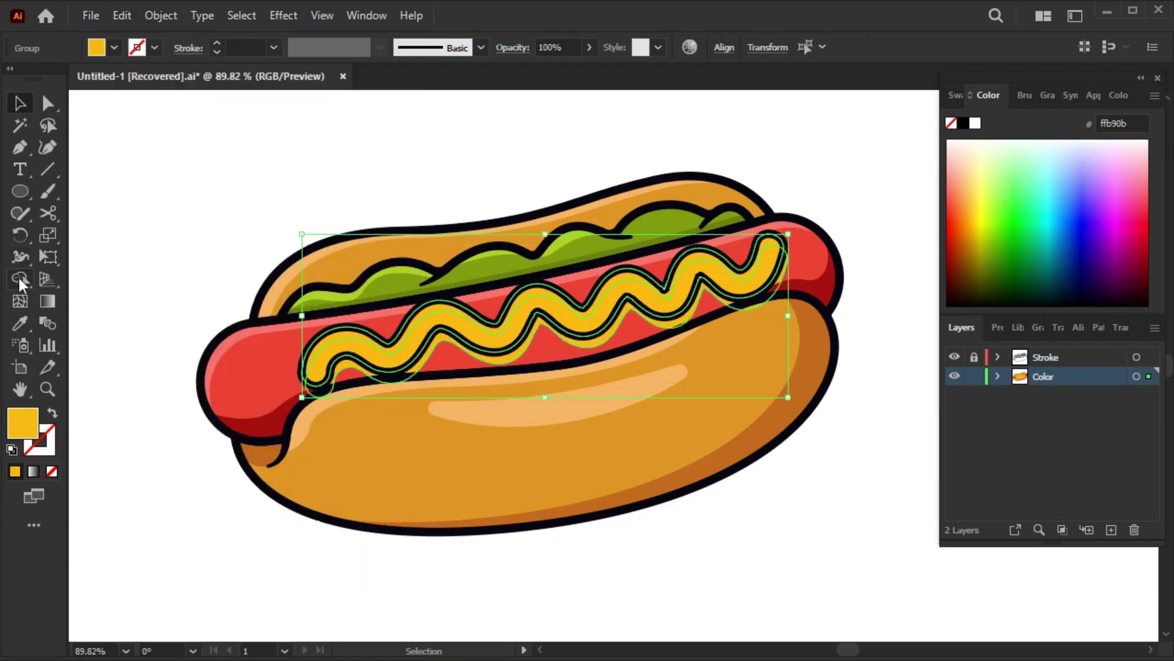
pyautogui.moveTo(319, 367); pyautogui.dragTo(774, 248)
pyautogui.press('v')
pyautogui.click(816, 523)
# Fill the mustard highlight strip lighter yellow ffca55
pyautogui.click(719, 261)
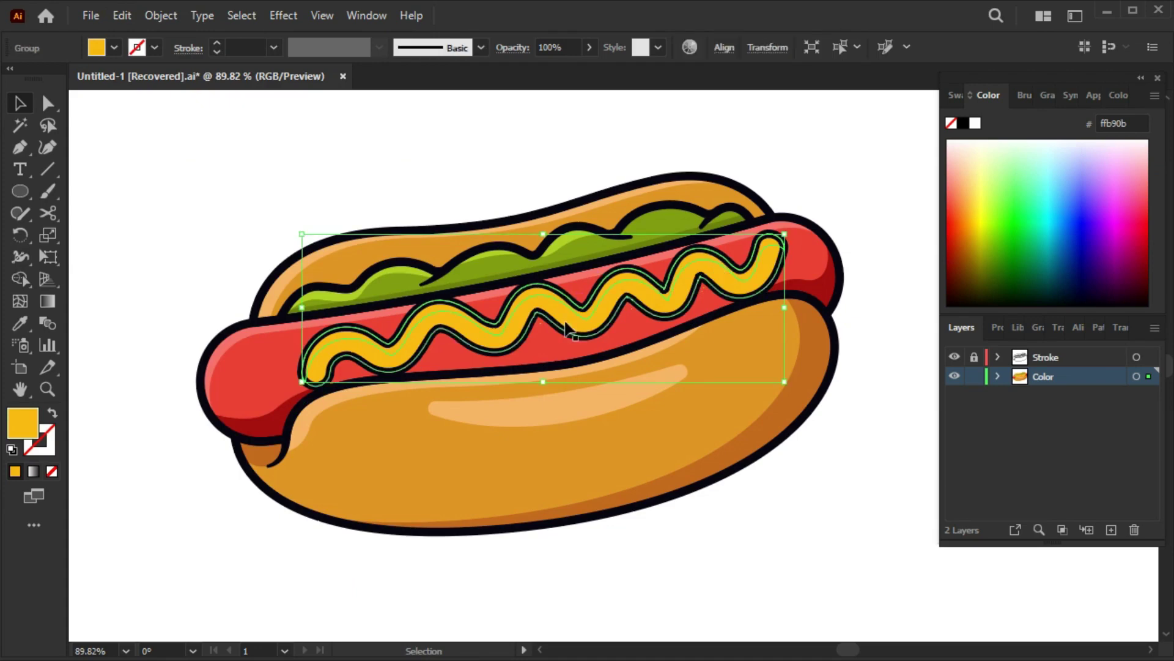
pyautogui.doubleClick(22, 422)
pyautogui.click(589, 296)
pyautogui.moveTo(589, 295); pyautogui.dragTo(579, 298)
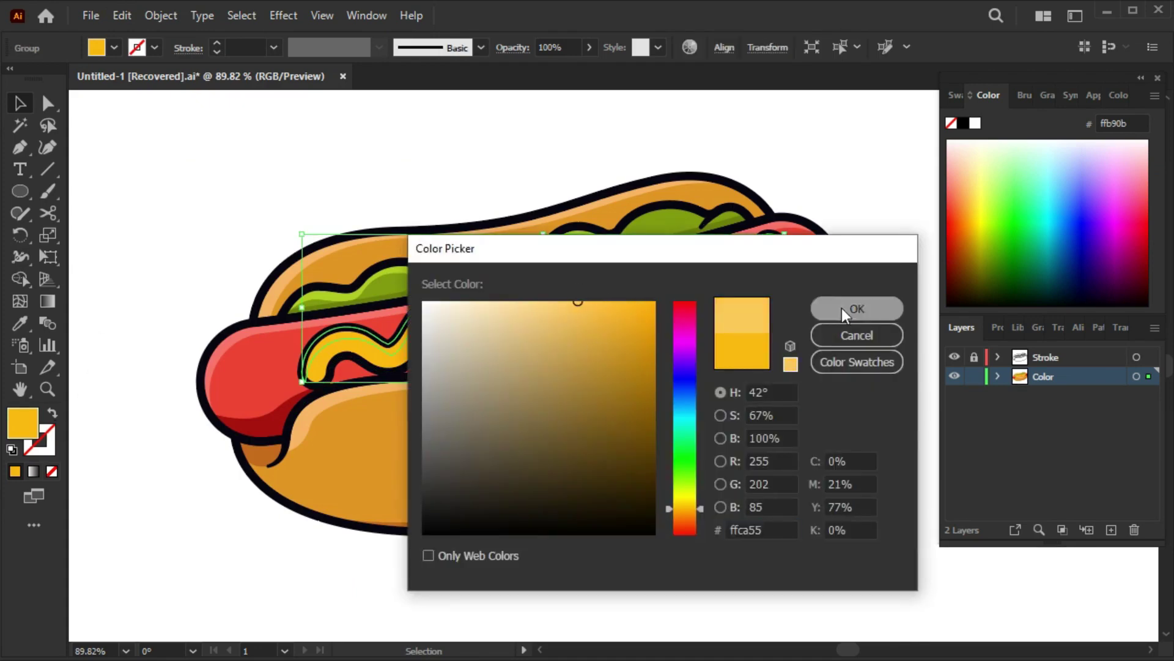
pyautogui.click(842, 307)
pyautogui.click(804, 509)
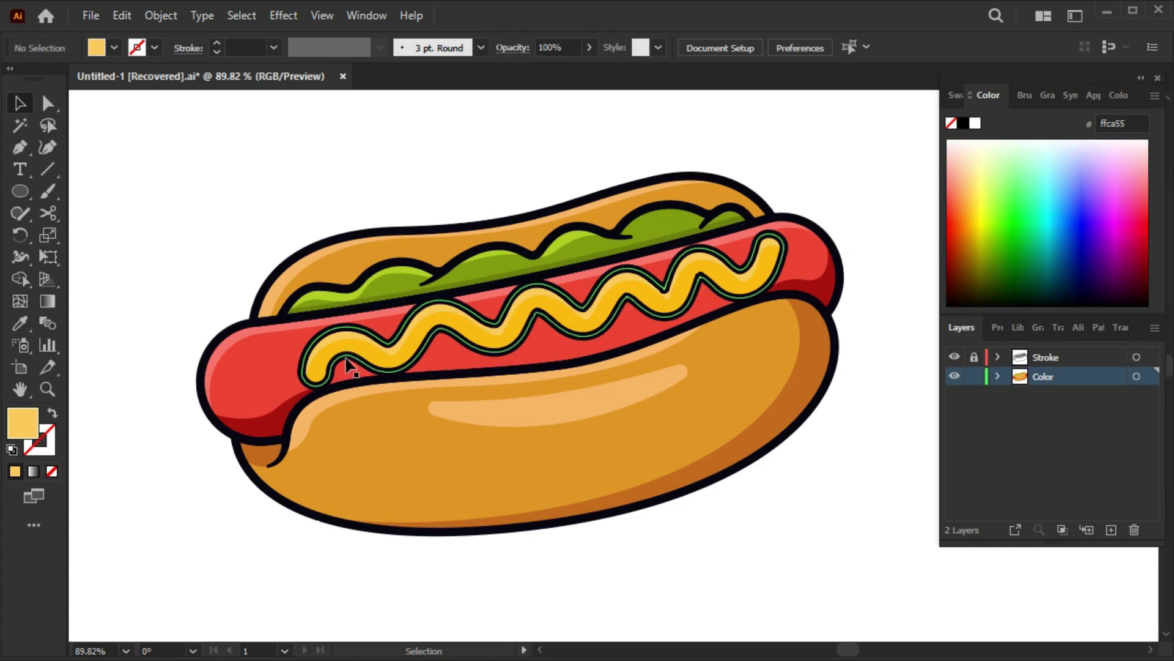
pyautogui.scroll(3, 210, 377)
pyautogui.scroll(2, 414, 414)
# Pen-draw a crescent on the sausage's left tip and reshape its anchors into a pronged mark
pyautogui.press('p')
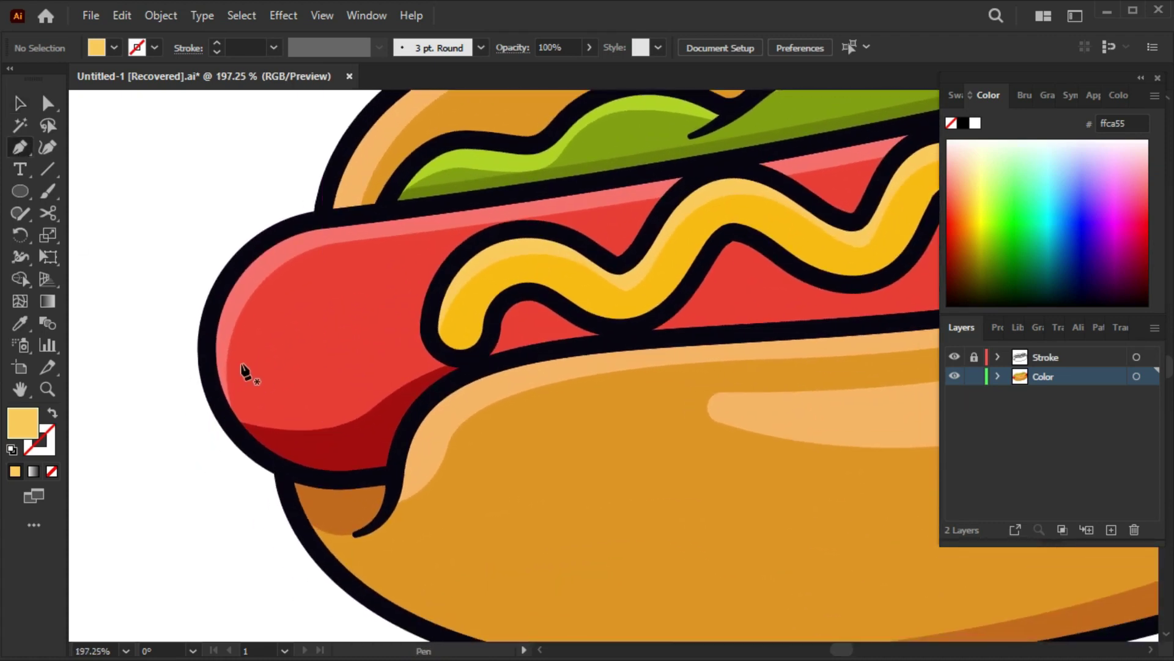
pyautogui.click(241, 355)
pyautogui.moveTo(277, 416)
pyautogui.mouseDown()
pyautogui.moveTo(262, 359)
pyautogui.moveTo(247, 416)
pyautogui.mouseUp()
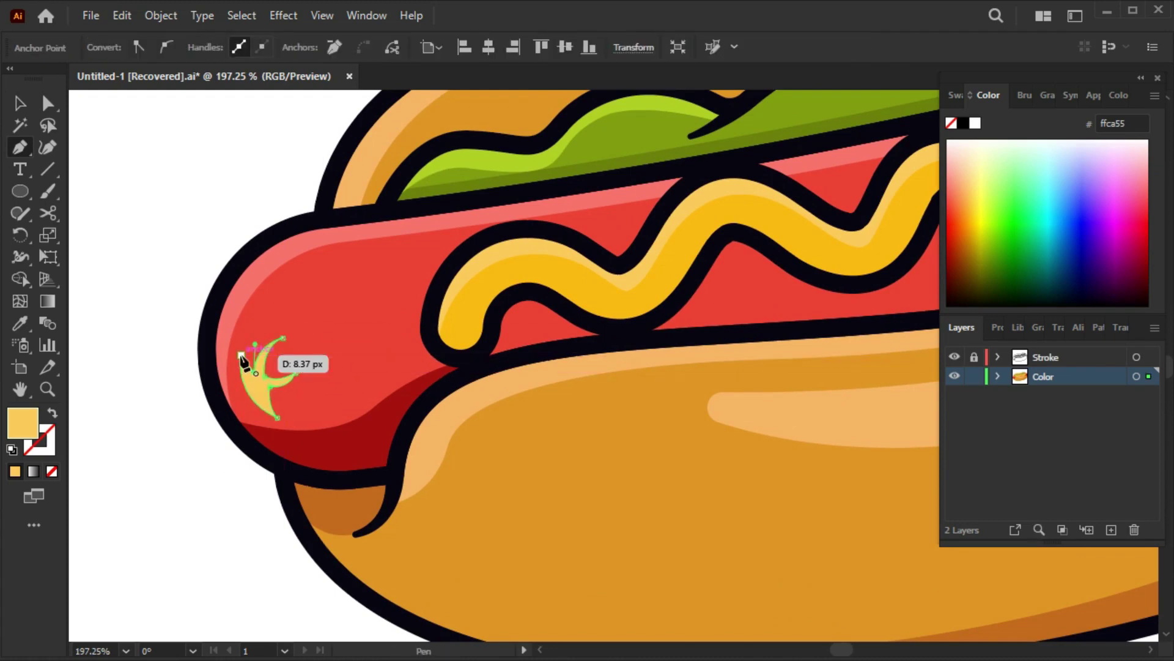
pyautogui.moveTo(243, 361); pyautogui.dragTo(242, 355)
pyautogui.keyDown('ctrl'); pyautogui.click(301, 432); pyautogui.keyUp('ctrl')
pyautogui.press('a')
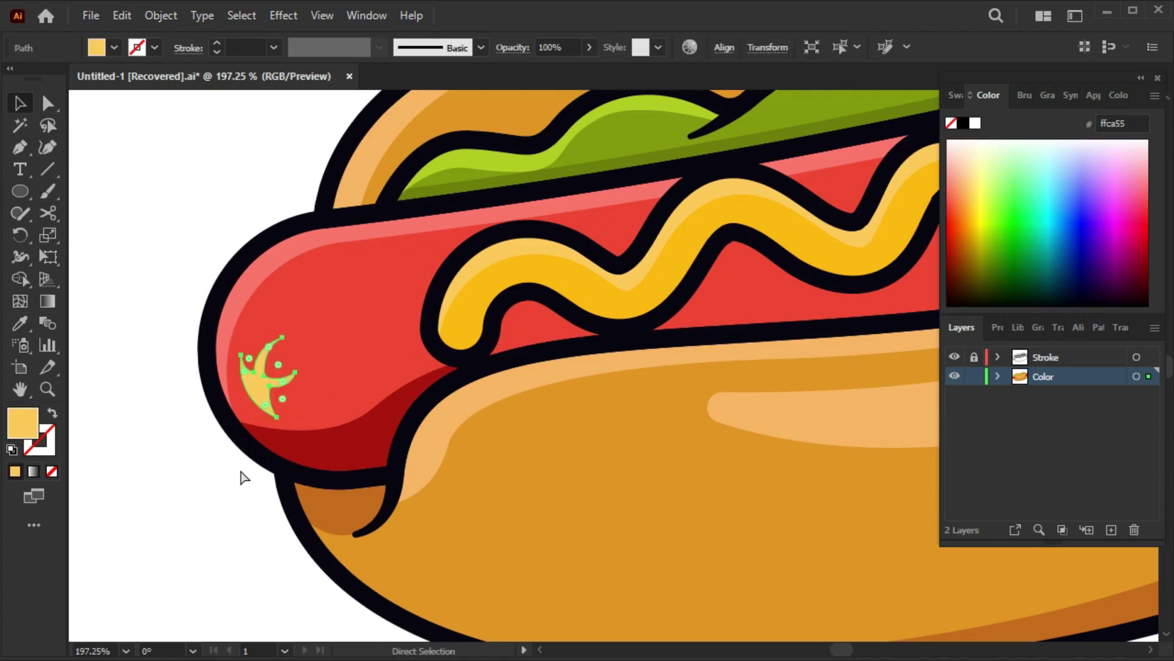
pyautogui.click(259, 384)
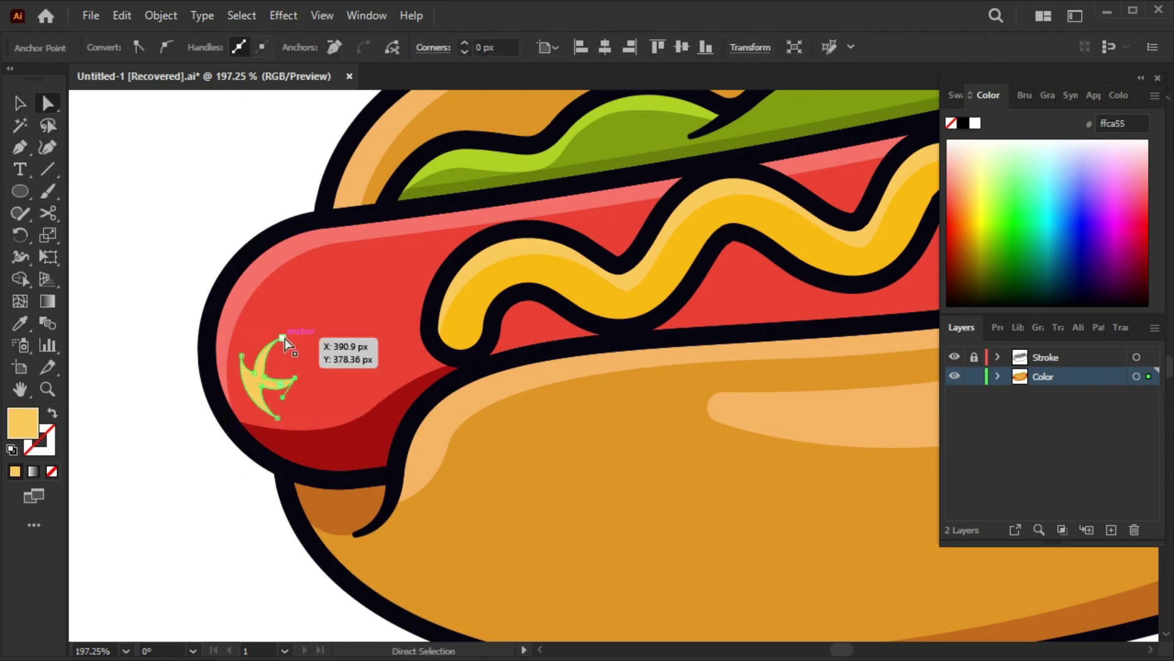
pyautogui.moveTo(286, 343); pyautogui.dragTo(240, 343)
pyautogui.moveTo(263, 386); pyautogui.dragTo(235, 397)
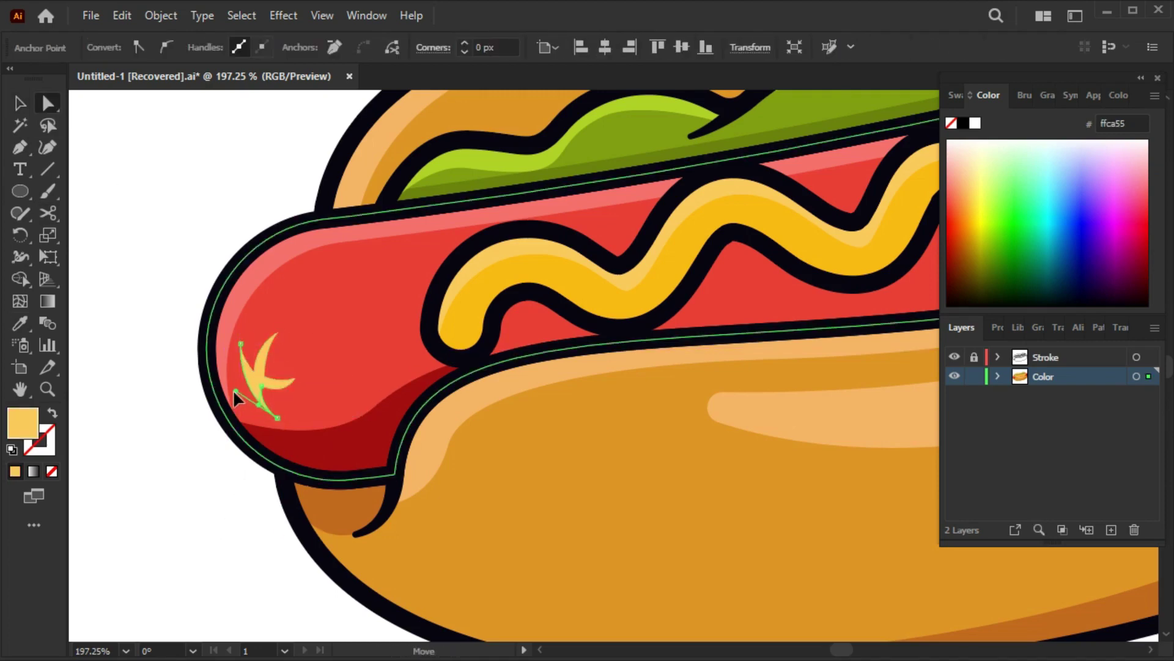
# Fill the crimp mark dark red a00d0d and bring the whole hot dog back into view
pyautogui.press('i')
pyautogui.click(278, 445)
pyautogui.press('v')
pyautogui.hotkey('ctrl', 'shift', 'a')
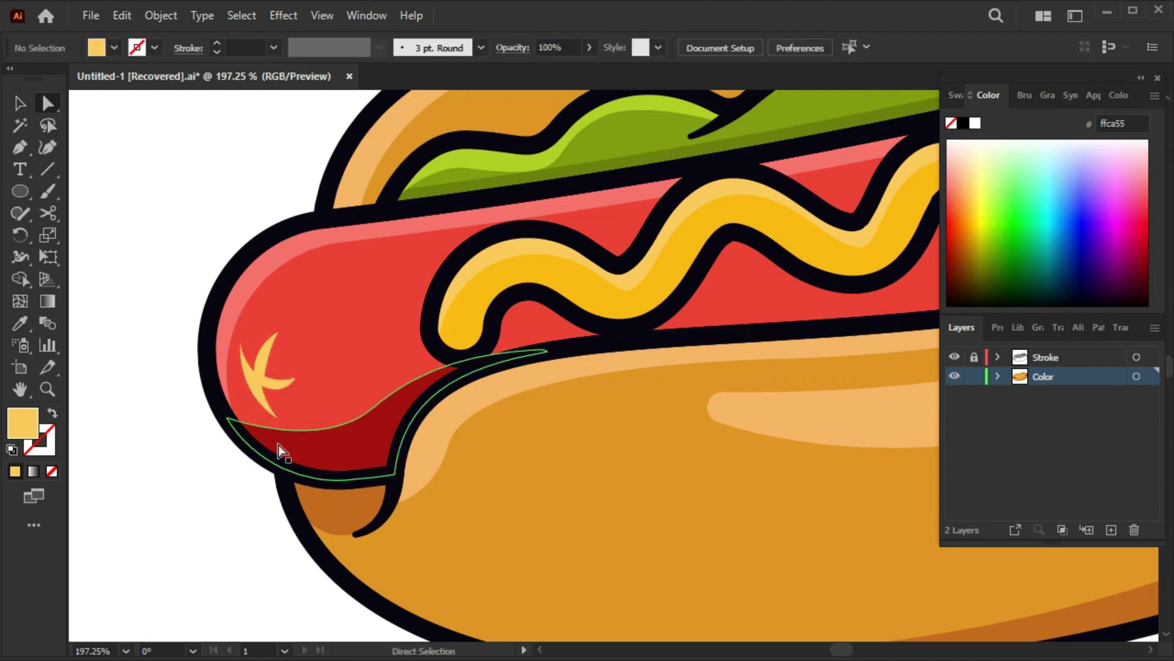
pyautogui.hotkey('ctrl', '0')
pyautogui.moveTo(610, 457); pyautogui.dragTo(421, 463)
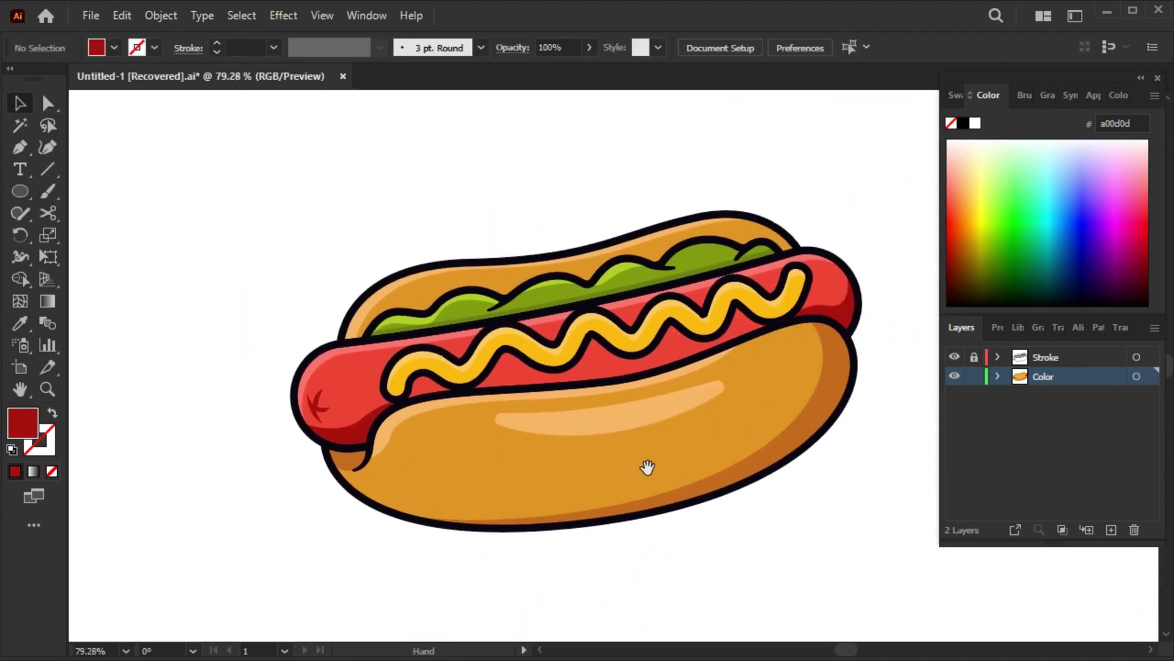
# Draw a small circle, reshape it into a sharp-tipped teardrop, and shrink it to speckle size
pyautogui.hotkey('ctrl', '-')
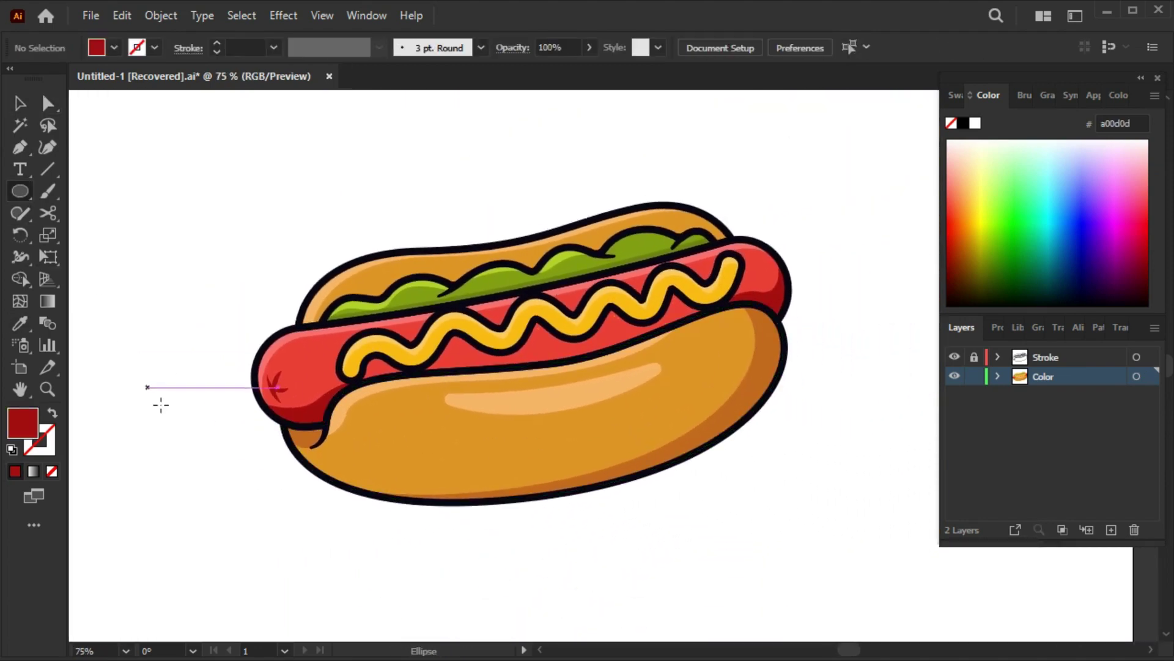
pyautogui.moveTo(176, 402)
pyautogui.mouseDown()
pyautogui.moveTo(197, 422)
pyautogui.moveTo(245, 428)
pyautogui.mouseUp()
pyautogui.click(49, 105)
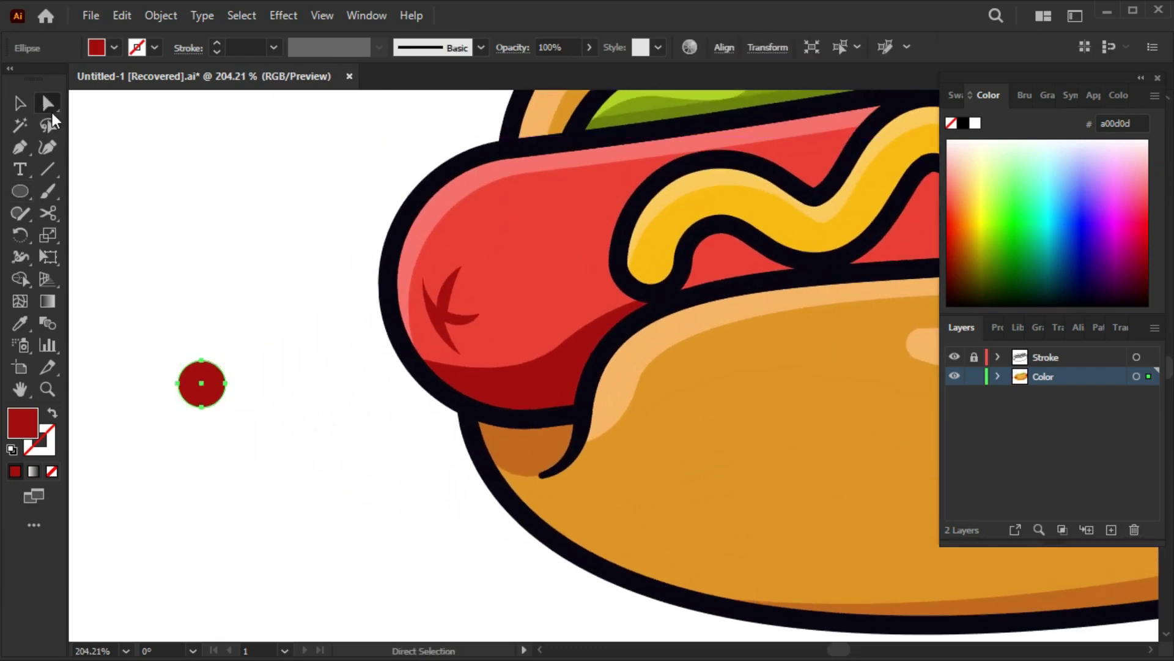
pyautogui.moveTo(201, 360); pyautogui.dragTo(202, 315)
pyautogui.moveTo(20, 147); pyautogui.dragTo(54, 191)
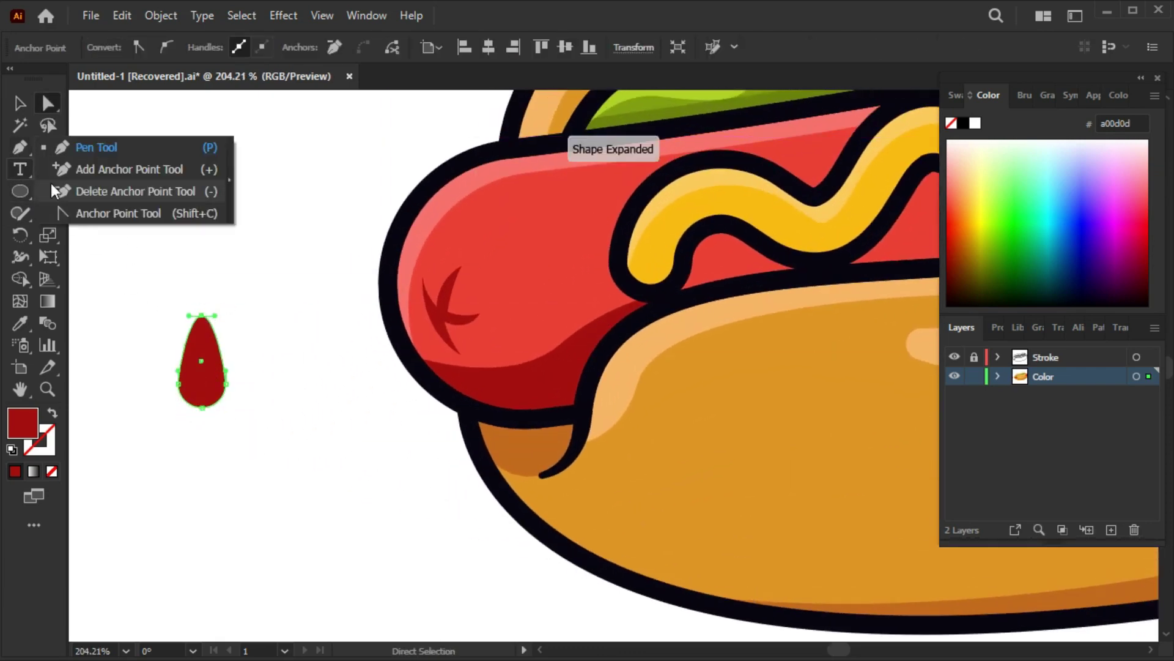
pyautogui.click(110, 213)
pyautogui.click(47, 109)
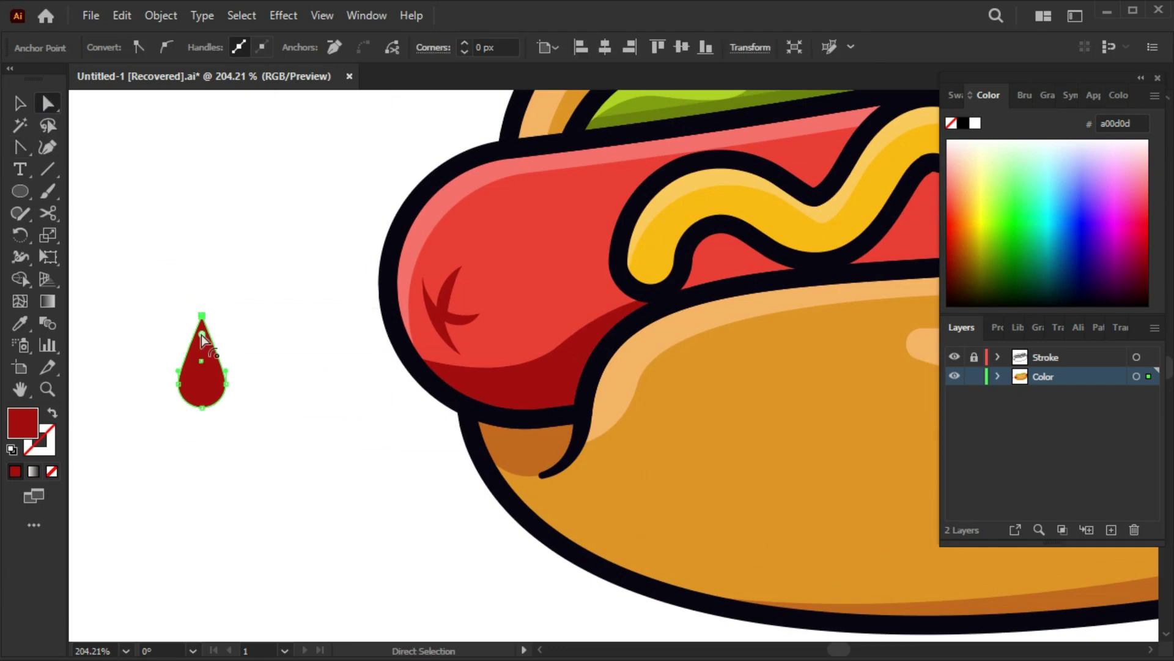
pyautogui.press('v')
pyautogui.moveTo(228, 408); pyautogui.dragTo(219, 399)
# Fill the teardrop with dark brown 683104 and set its opacity to 57%
pyautogui.press('i')
pyautogui.click(1019, 619)
pyautogui.doubleClick(27, 426)
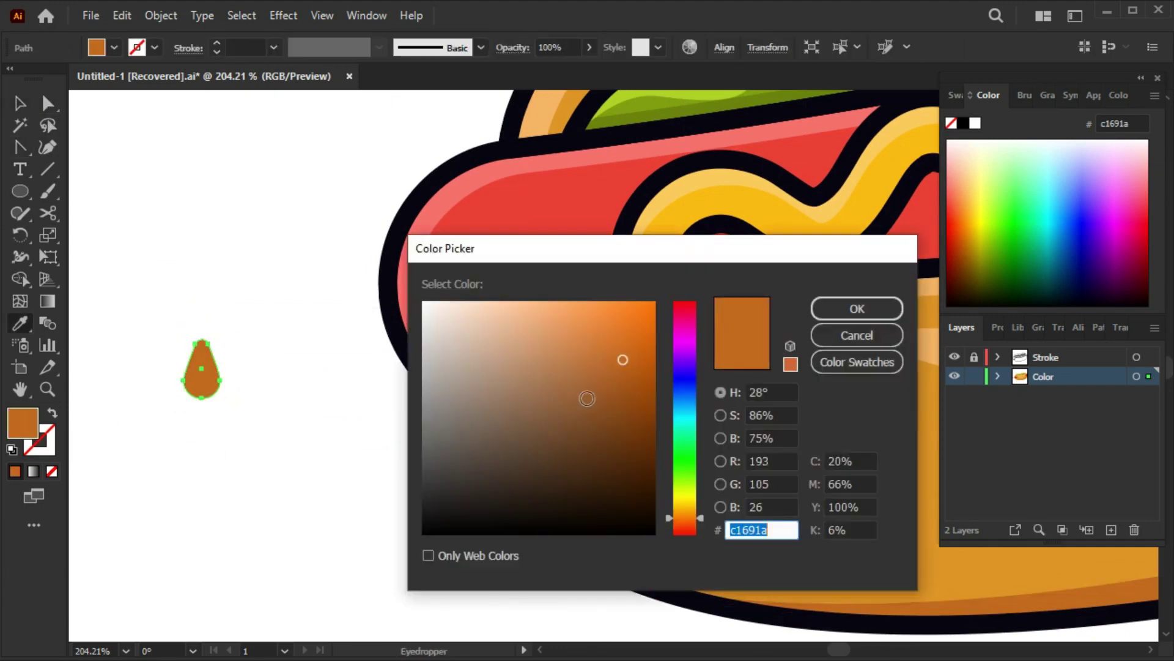
pyautogui.click(647, 430)
pyautogui.click(854, 300)
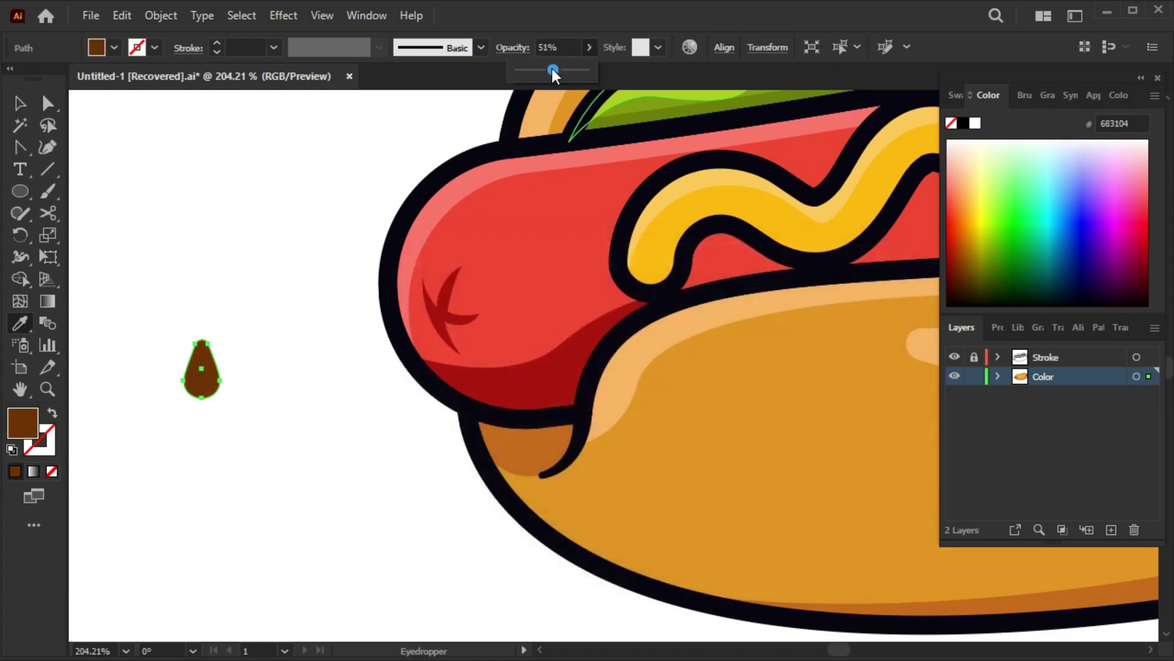
pyautogui.moveTo(552, 68); pyautogui.dragTo(559, 68)
pyautogui.scroll(-1, 673, 269)
pyautogui.scroll(-3, 545, 324)
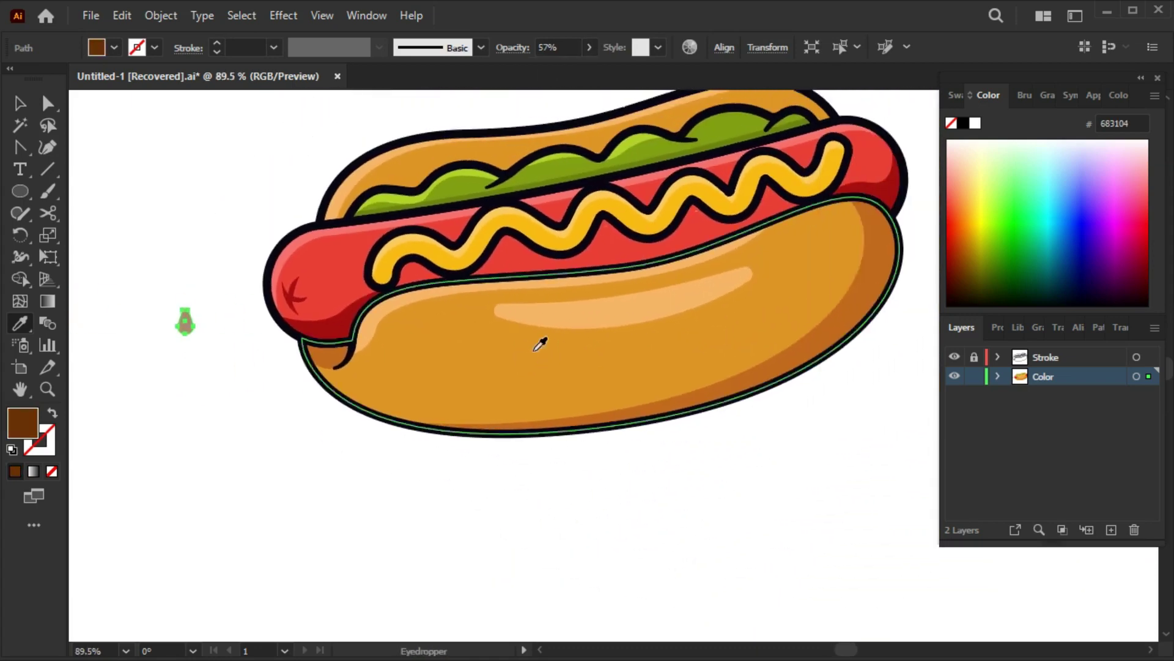
# Move the speckle onto the bun, lower its opacity to 42%, and resize it
pyautogui.press('v')
pyautogui.moveTo(185, 322); pyautogui.dragTo(741, 334)
pyautogui.scroll(2, 798, 377)
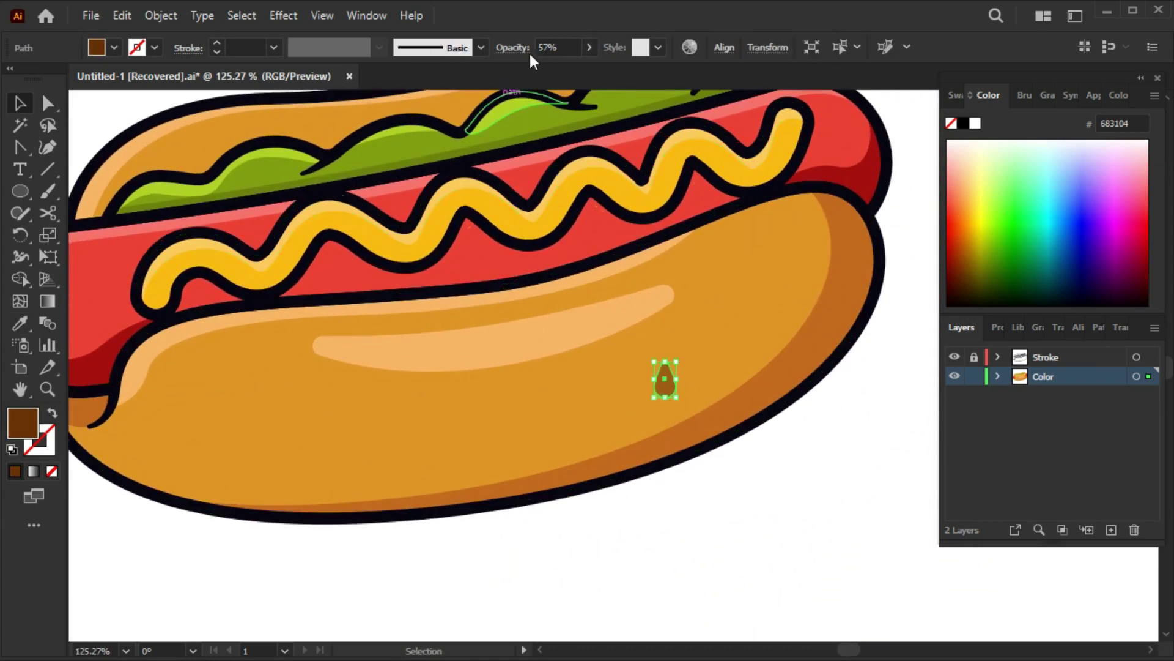
pyautogui.moveTo(561, 71); pyautogui.dragTo(548, 71)
pyautogui.click(749, 453)
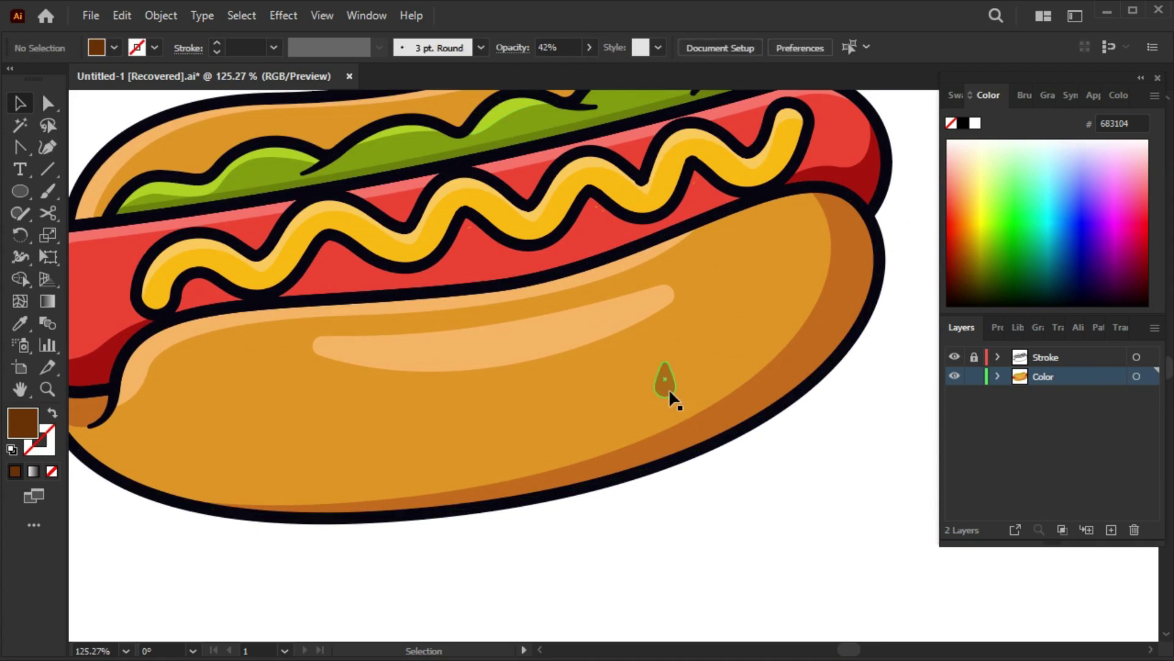
pyautogui.click(666, 390)
pyautogui.moveTo(677, 398)
pyautogui.mouseDown()
pyautogui.moveTo(666, 410)
pyautogui.moveTo(802, 392)
pyautogui.mouseUp()
# Alt-drag copies of the teardrop speckle to scatter them across the bun
pyautogui.scroll(2, 677, 398)
pyautogui.hotkey('ctrl', 'shift', 'a')
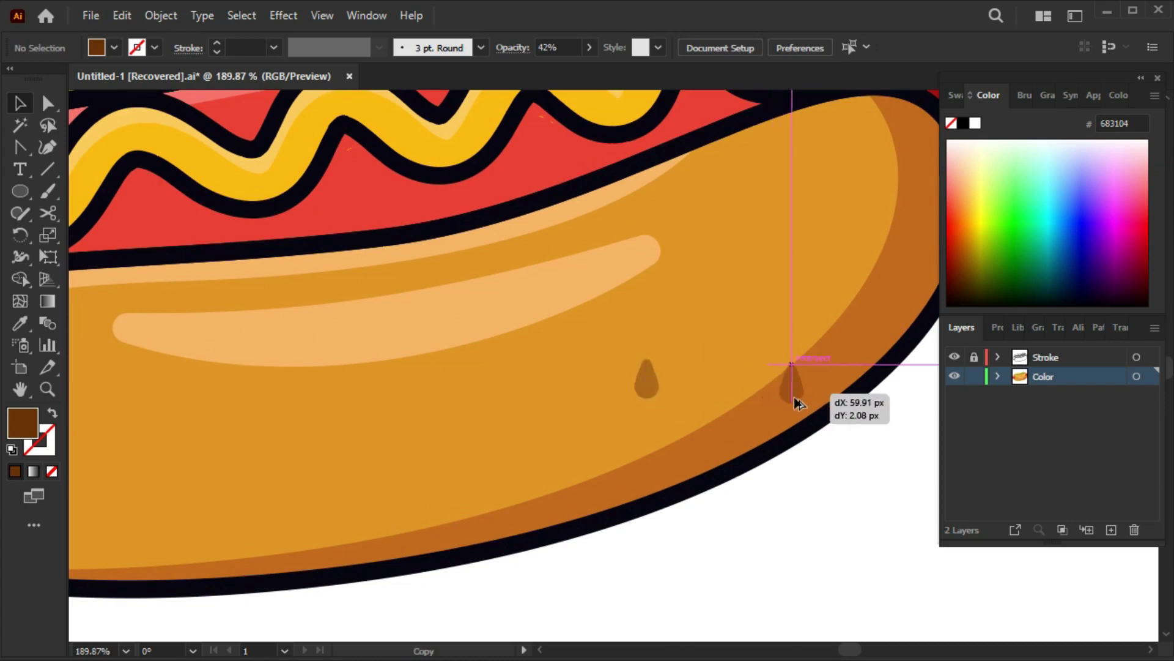
pyautogui.moveTo(731, 432); pyautogui.dragTo(716, 483)
pyautogui.moveTo(786, 434); pyautogui.dragTo(842, 341)
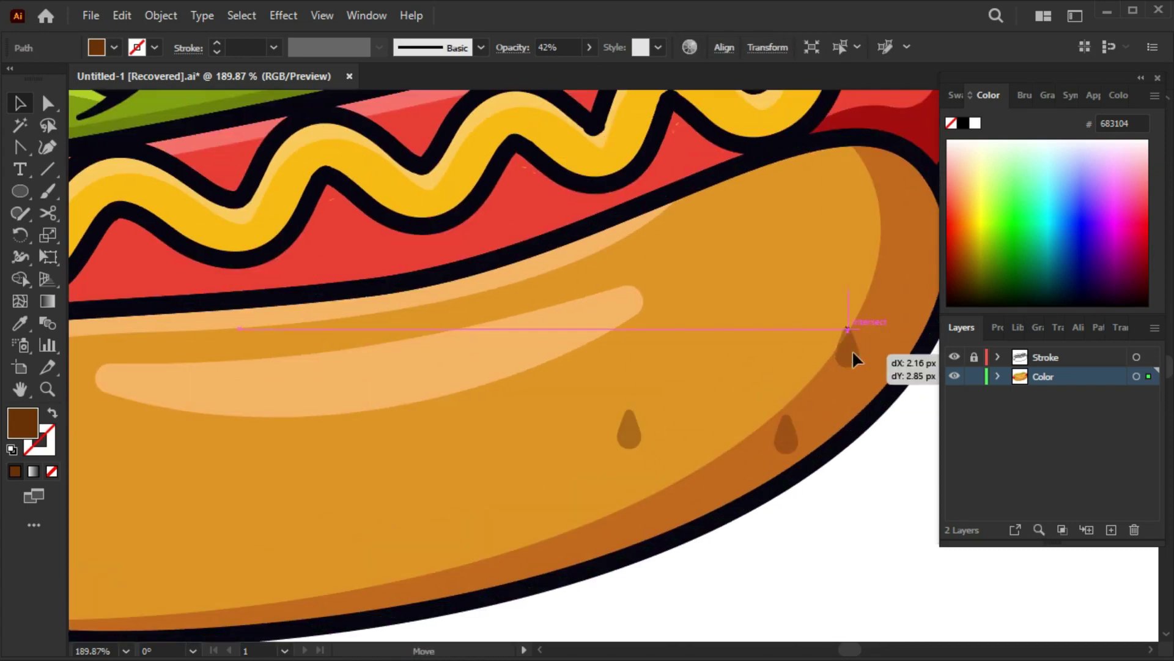
pyautogui.scroll(-1, 853, 350)
pyautogui.moveTo(713, 374); pyautogui.dragTo(784, 252)
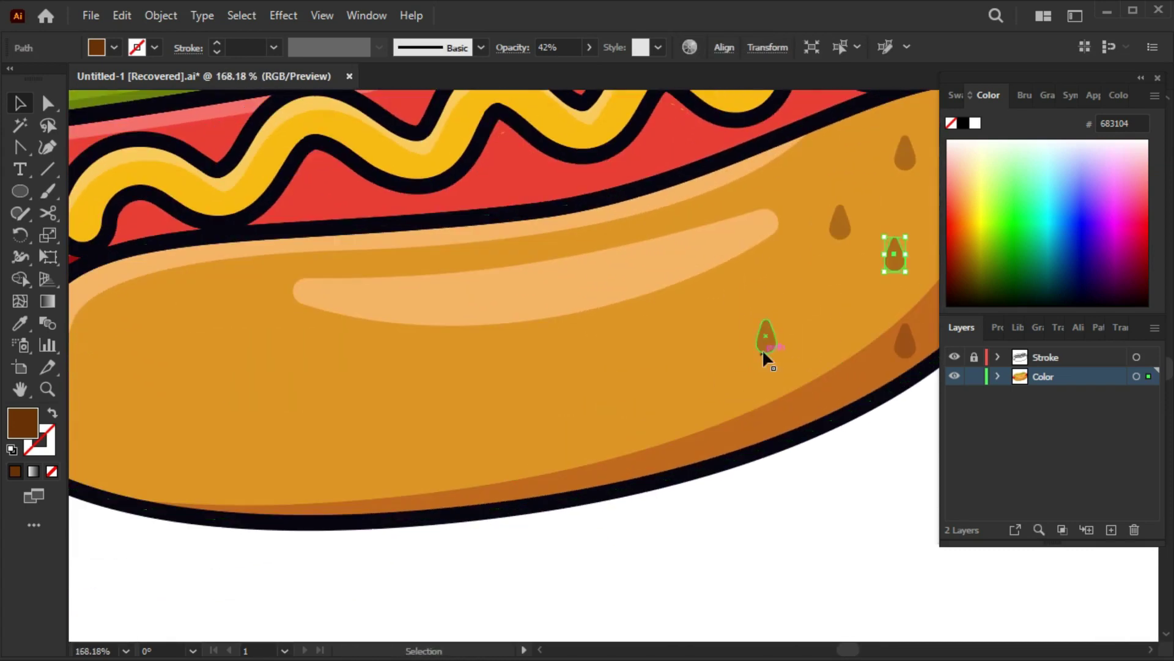
pyautogui.moveTo(763, 352)
pyautogui.mouseDown()
pyautogui.moveTo(588, 300)
pyautogui.moveTo(616, 380)
pyautogui.moveTo(412, 467)
pyautogui.mouseUp()
pyautogui.scroll(1, 616, 380)
pyautogui.click(613, 423)
pyautogui.scroll(-5, 834, 375)
pyautogui.moveTo(834, 375); pyautogui.dragTo(713, 419)
pyautogui.scroll(4, 863, 403)
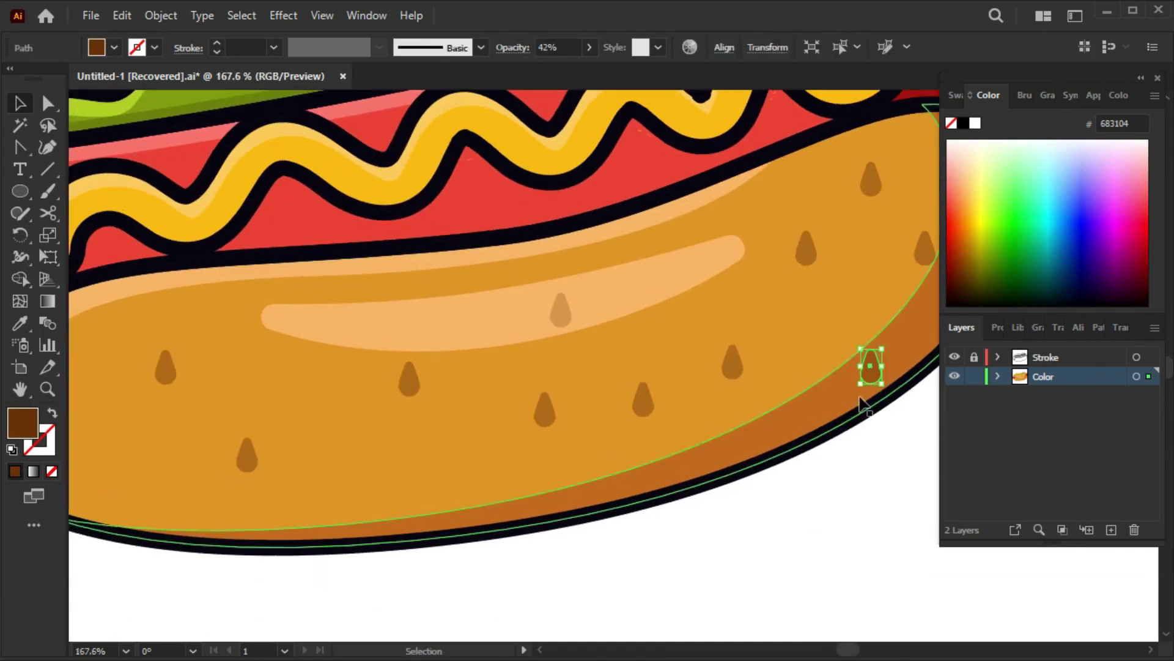
# Rotate the bun speckles with their bounding boxes so each sits at a different angle
pyautogui.moveTo(820, 265); pyautogui.dragTo(818, 274)
pyautogui.click(912, 262)
pyautogui.scroll(1, 909, 268)
pyautogui.hscroll(2, 596, 351)
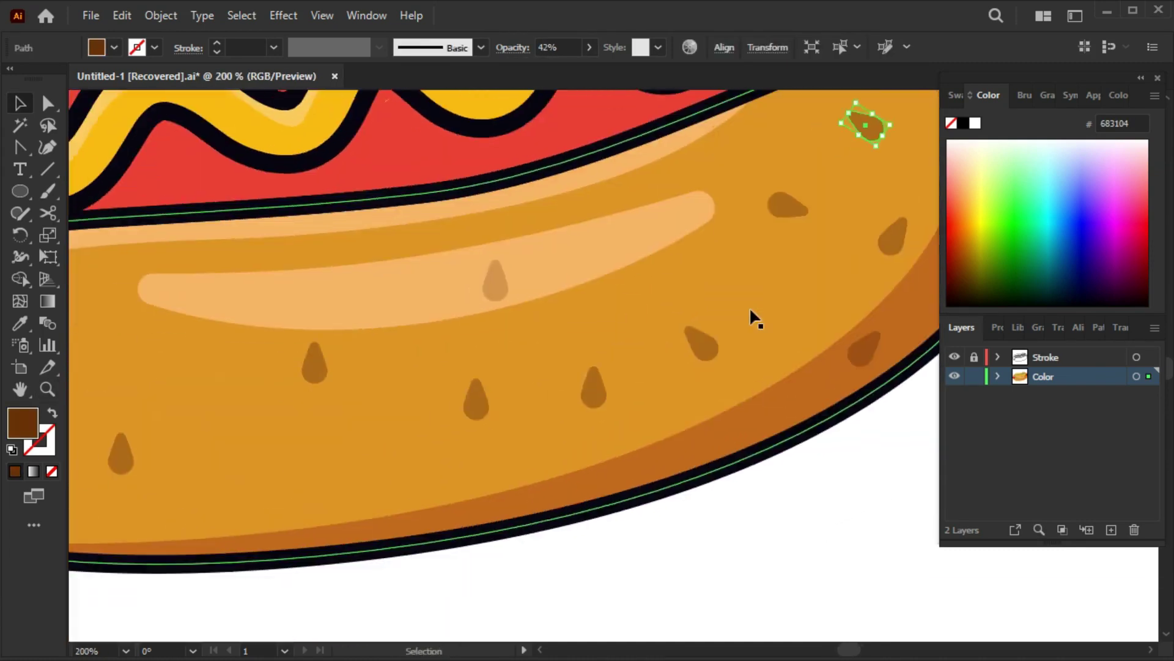
pyautogui.scroll(-1, 494, 430)
pyautogui.moveTo(434, 380); pyautogui.dragTo(577, 394)
pyautogui.hscroll(-3, 577, 394)
pyautogui.click(299, 320)
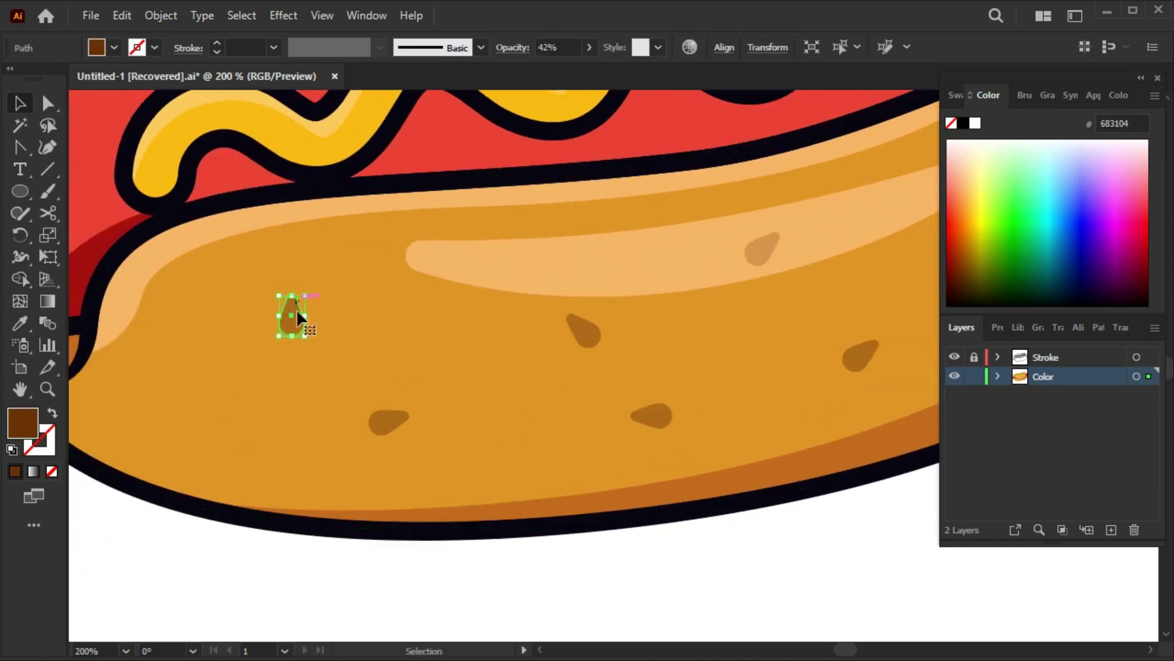
pyautogui.keyDown('alt'); pyautogui.click(460, 357); pyautogui.keyUp('alt')
pyautogui.hotkey('ctrl', '0')
# Shift-select the six brown speckles spread along the bun
pyautogui.scroll(-2, 673, 472)
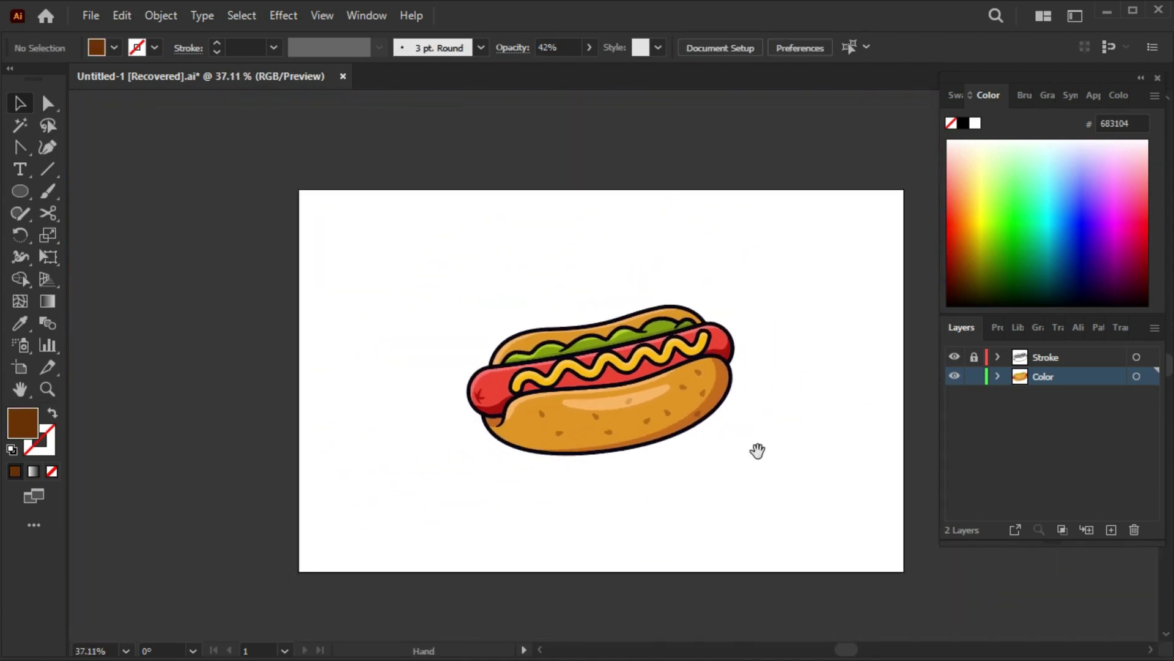
pyautogui.moveTo(801, 428)
pyautogui.mouseDown()
pyautogui.moveTo(793, 406)
pyautogui.moveTo(734, 398)
pyautogui.mouseUp()
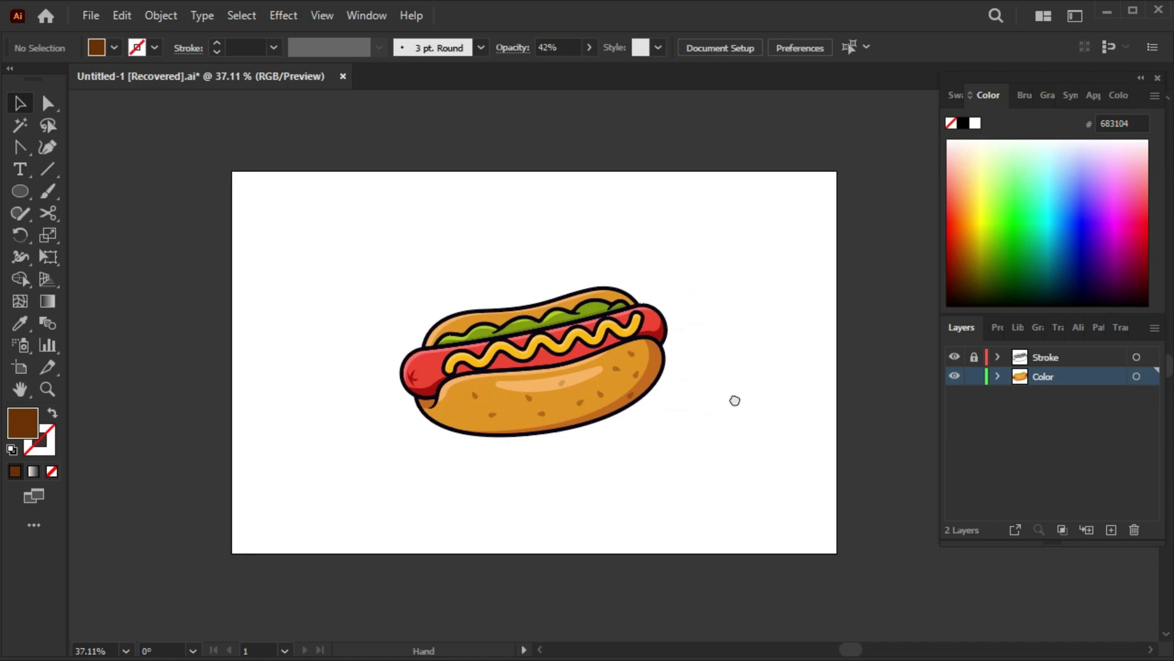
pyautogui.scroll(1, 786, 402)
pyautogui.hscroll(-1, 786, 402)
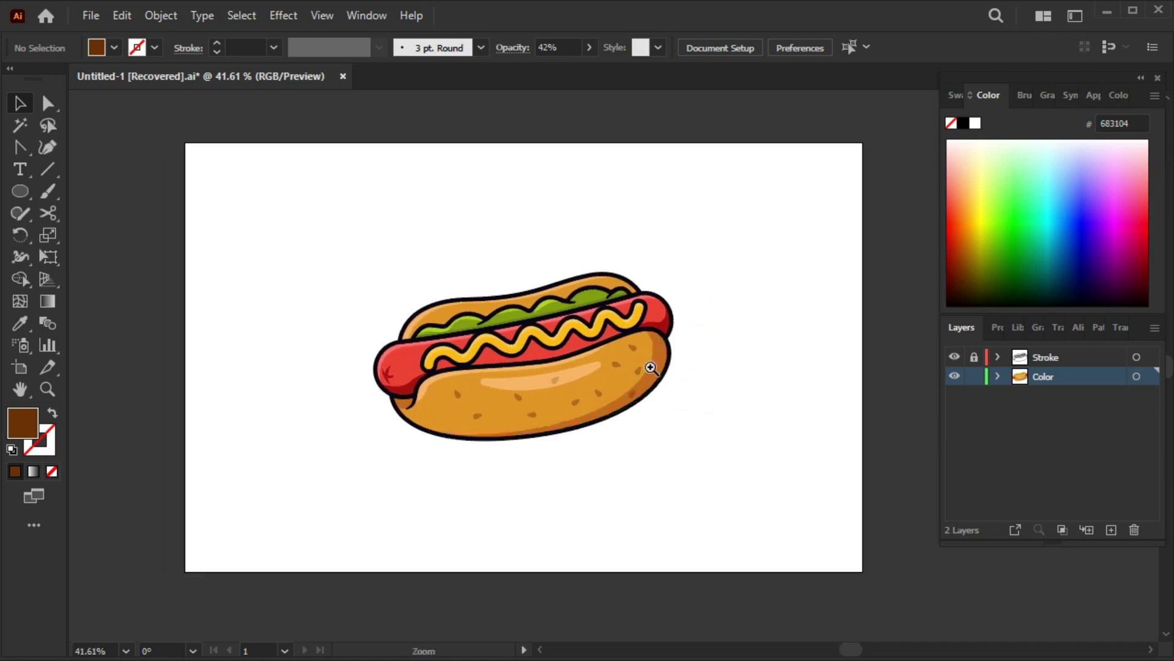
pyautogui.scroll(4, 657, 370)
pyautogui.moveTo(608, 373); pyautogui.dragTo(567, 358)
pyautogui.keyDown('shift'); pyautogui.click(513, 425); pyautogui.keyUp('shift')
pyautogui.keyDown('shift'); pyautogui.click(457, 449); pyautogui.keyUp('shift')
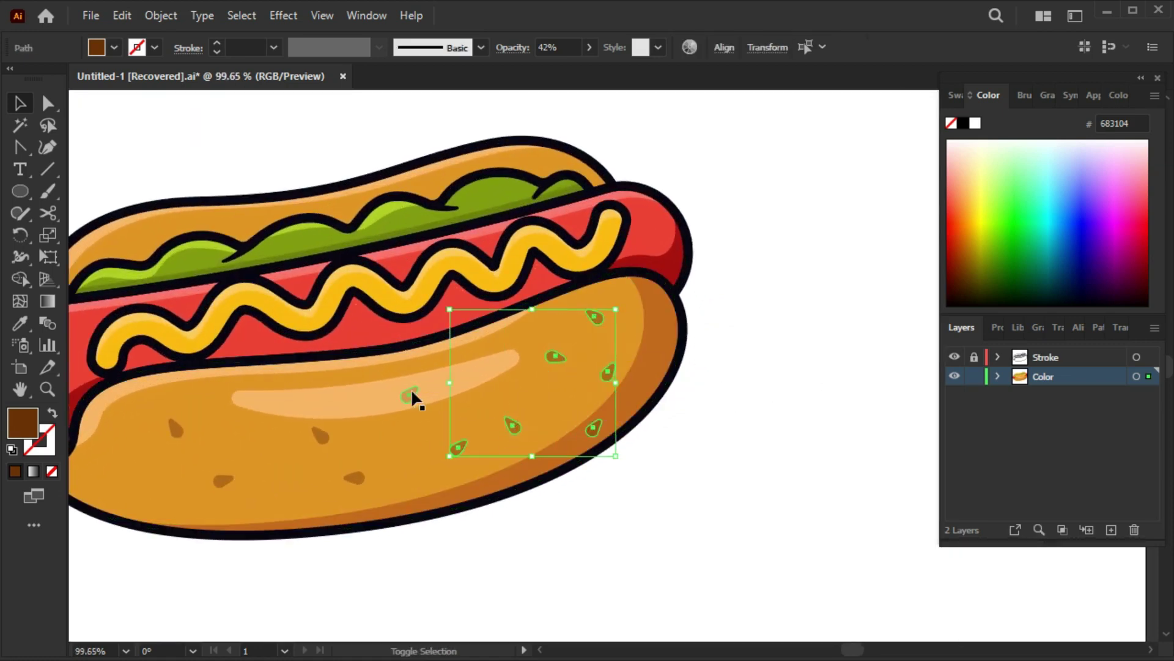
pyautogui.keyDown('shift'); pyautogui.click(409, 395); pyautogui.keyUp('shift')
pyautogui.keyDown('shift'); pyautogui.click(355, 478); pyautogui.keyUp('shift')
pyautogui.keyDown('shift'); pyautogui.click(320, 436); pyautogui.keyUp('shift')
pyautogui.keyDown('shift'); pyautogui.click(176, 428); pyautogui.keyUp('shift')
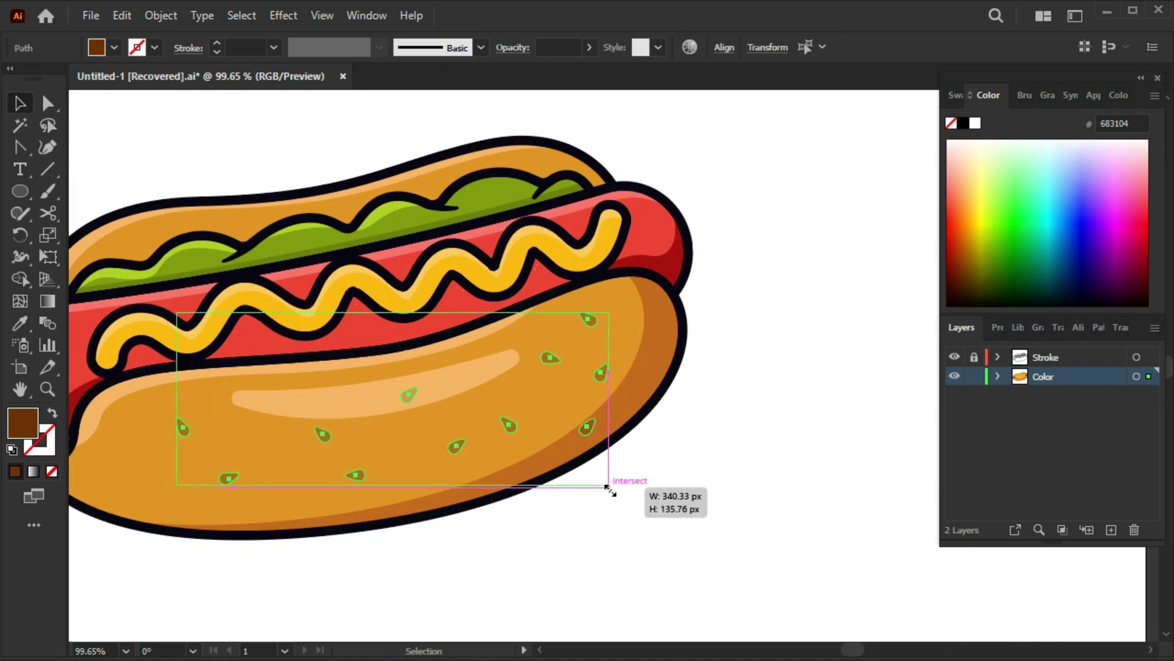
# Scale the selected speckles together by a corner handle so they spread over the bun
pyautogui.moveTo(615, 488); pyautogui.dragTo(596, 480)
pyautogui.click(630, 467)
pyautogui.scroll(-2, 622, 471)
pyautogui.scroll(-3, 623, 472)
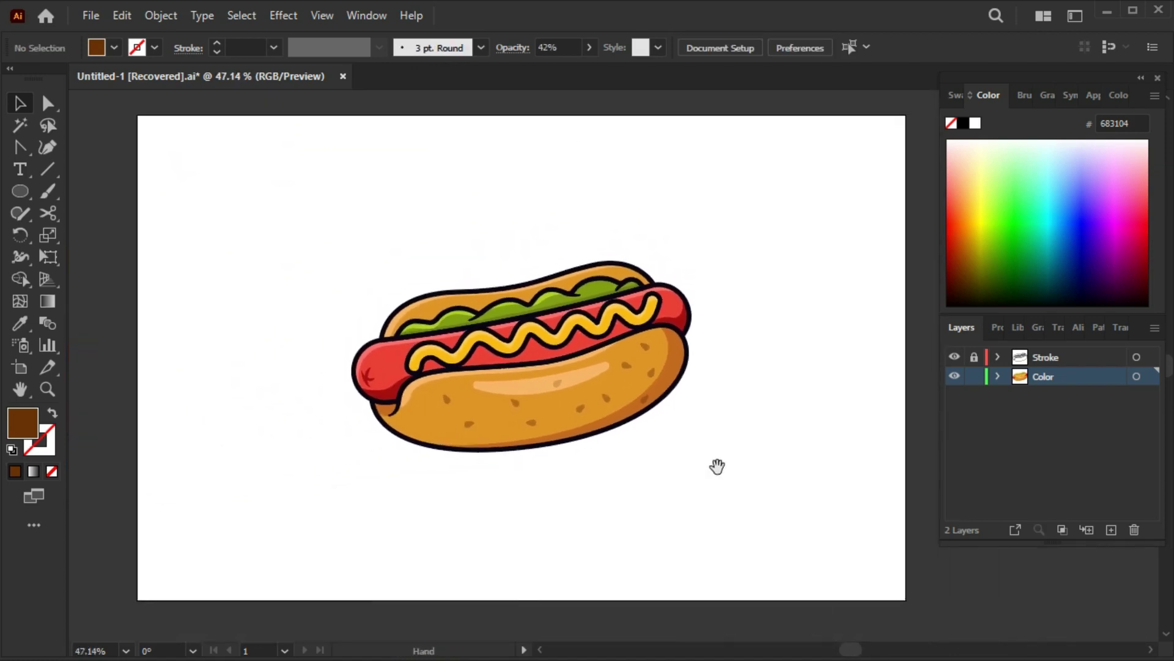
pyautogui.hotkey('ctrl', '0')
# Add a new layer below Color, named Background with Medium Blue layer colour
pyautogui.click(1111, 530)
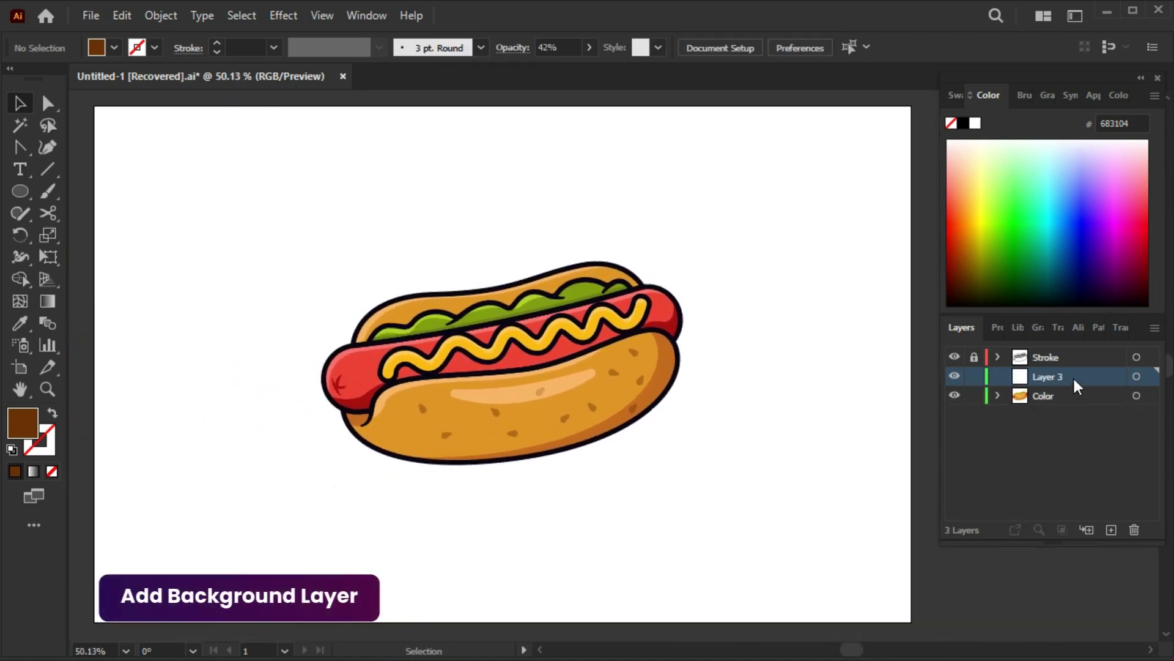
pyautogui.moveTo(1075, 379); pyautogui.dragTo(1074, 410)
pyautogui.doubleClick(1088, 397)
pyautogui.click(697, 328)
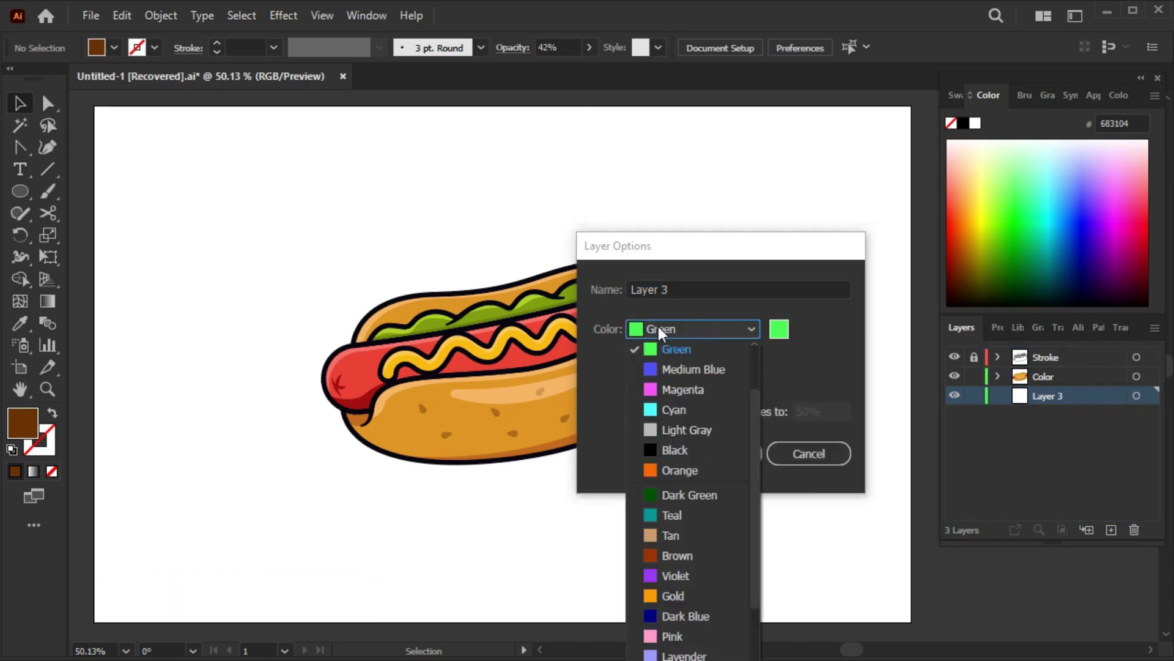
pyautogui.click(692, 369)
pyautogui.write('Background')
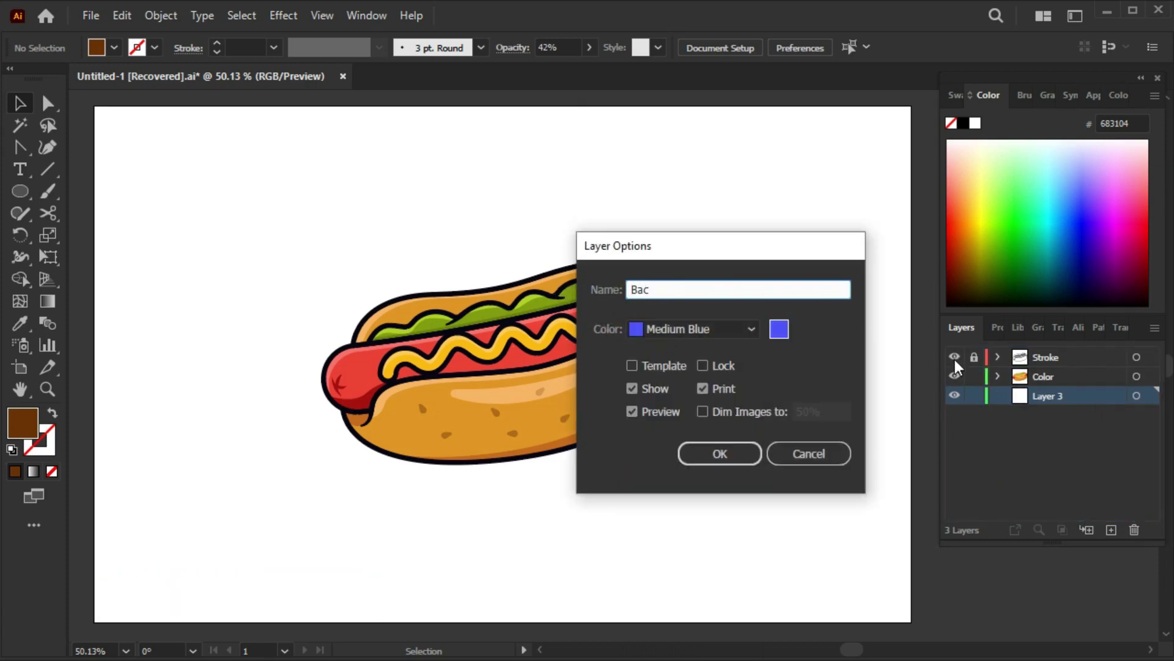
pyautogui.click(720, 453)
# Draw a rectangle covering the whole artboard and fill it with a peach swatch
pyautogui.rightClick(20, 191)
pyautogui.click(113, 191)
pyautogui.moveTo(95, 120)
pyautogui.mouseDown()
pyautogui.moveTo(870, 592)
pyautogui.moveTo(910, 636)
pyautogui.mouseUp()
pyautogui.click(958, 95)
pyautogui.click(1080, 234)
pyautogui.moveTo(890, 318); pyautogui.dragTo(887, 293)
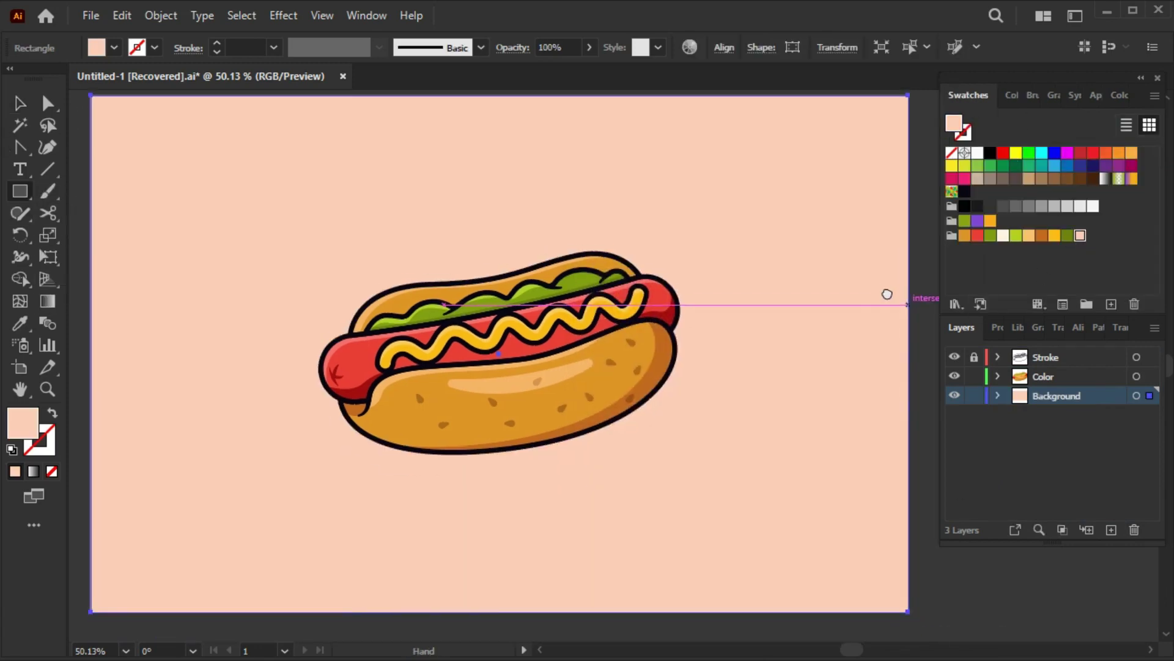
pyautogui.rightClick(20, 191)
pyautogui.click(110, 233)
# Draw a wide flat oval below the hot dog and fill it brown #774633
pyautogui.moveTo(468, 505); pyautogui.dragTo(687, 541)
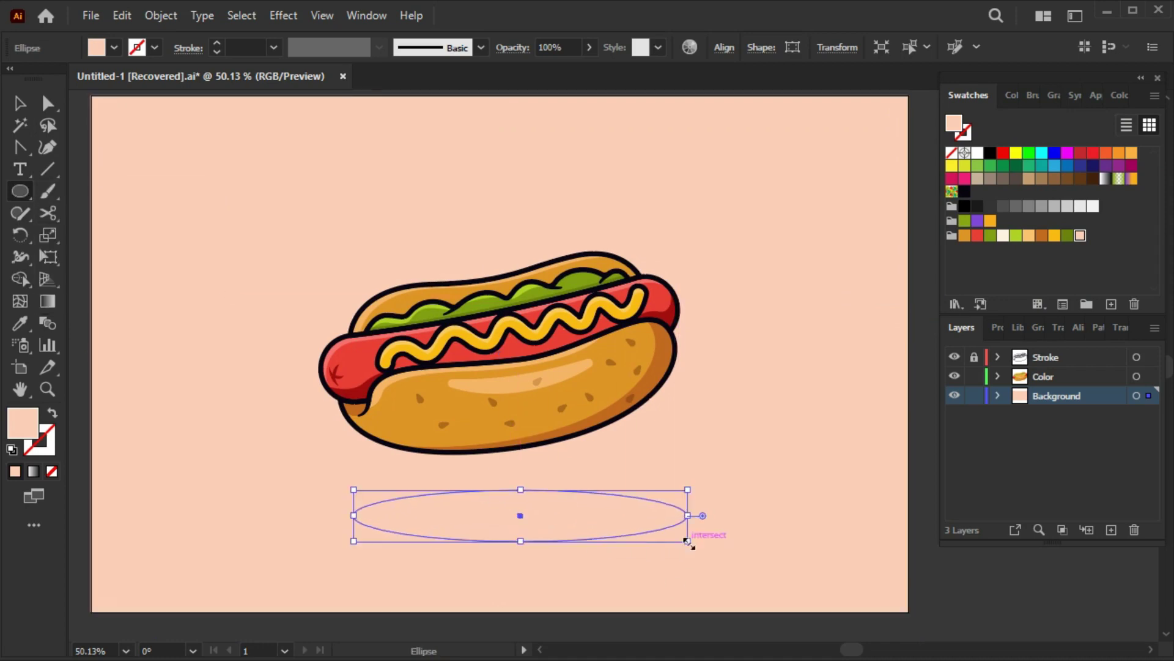
pyautogui.doubleClick(28, 421)
pyautogui.moveTo(490, 310); pyautogui.dragTo(555, 423)
pyautogui.click(845, 313)
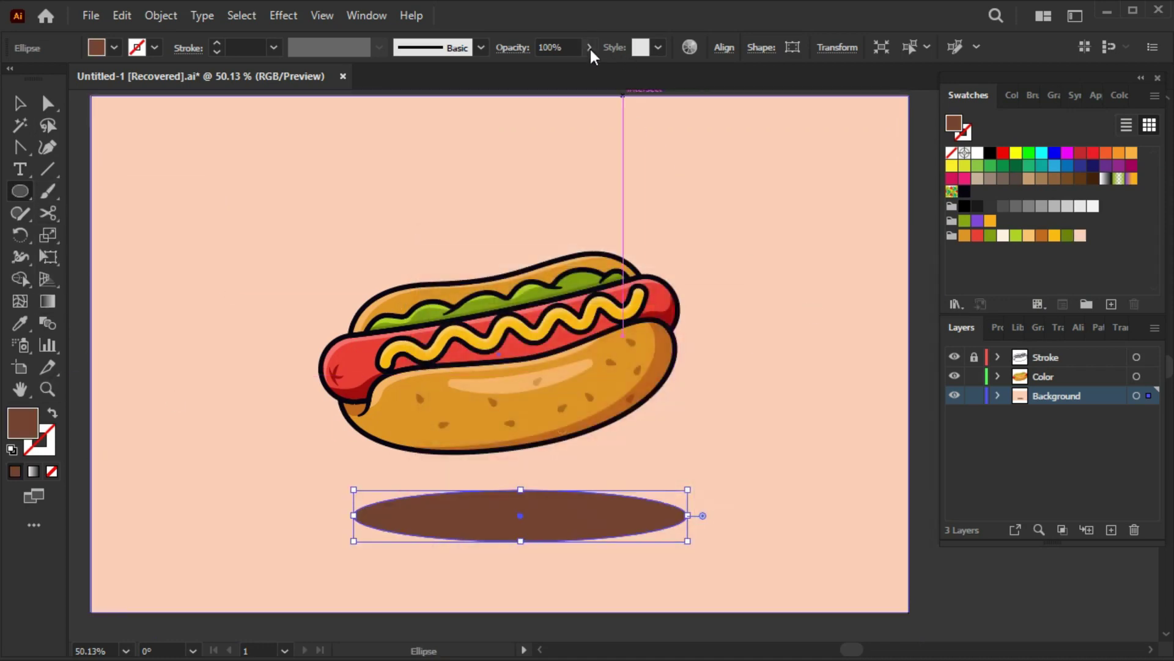
# Lower the shadow oval's opacity to about 40%
pyautogui.moveTo(552, 72); pyautogui.dragTo(551, 72)
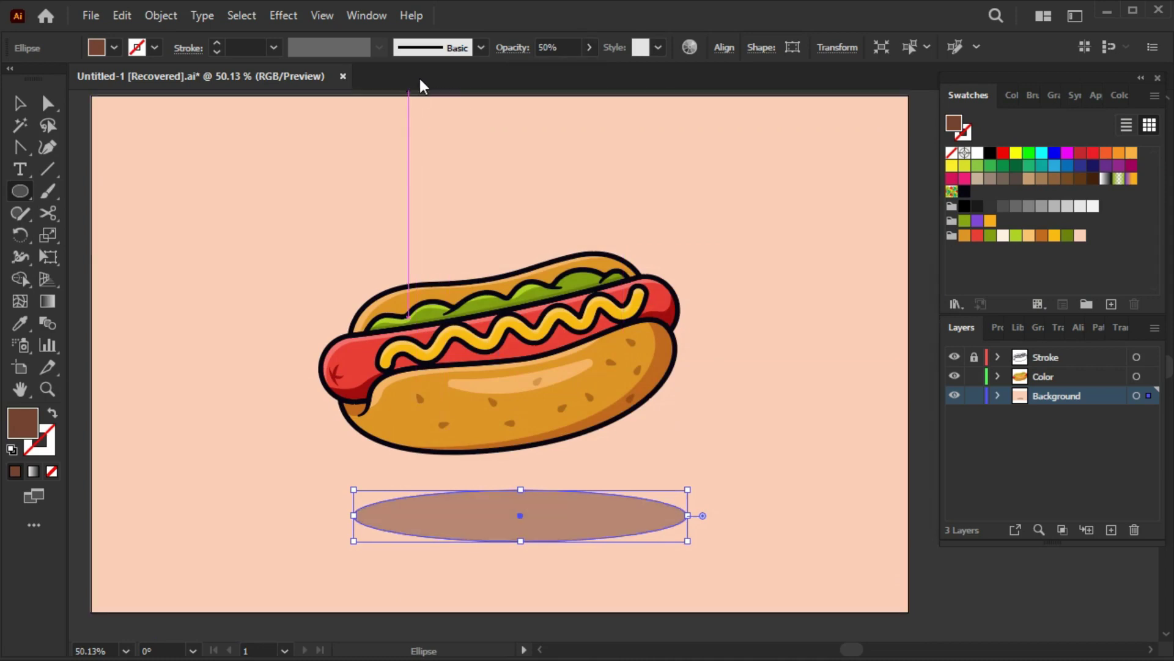
pyautogui.press('v')
pyautogui.click(931, 424)
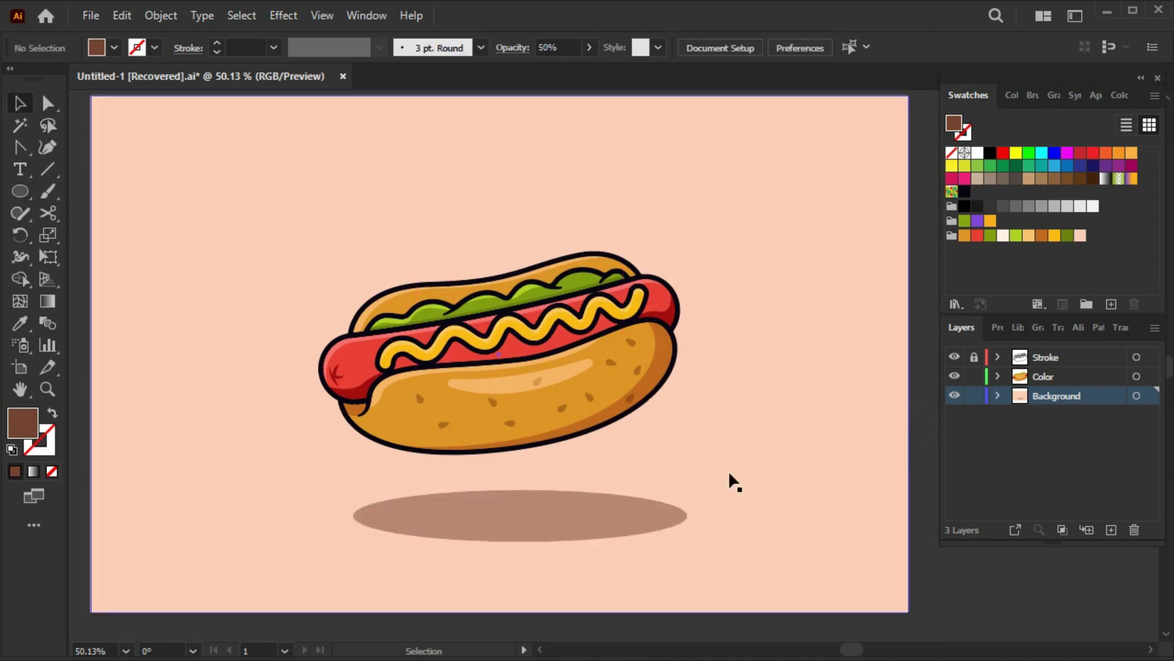
pyautogui.click(666, 517)
pyautogui.moveTo(553, 70); pyautogui.dragTo(545, 70)
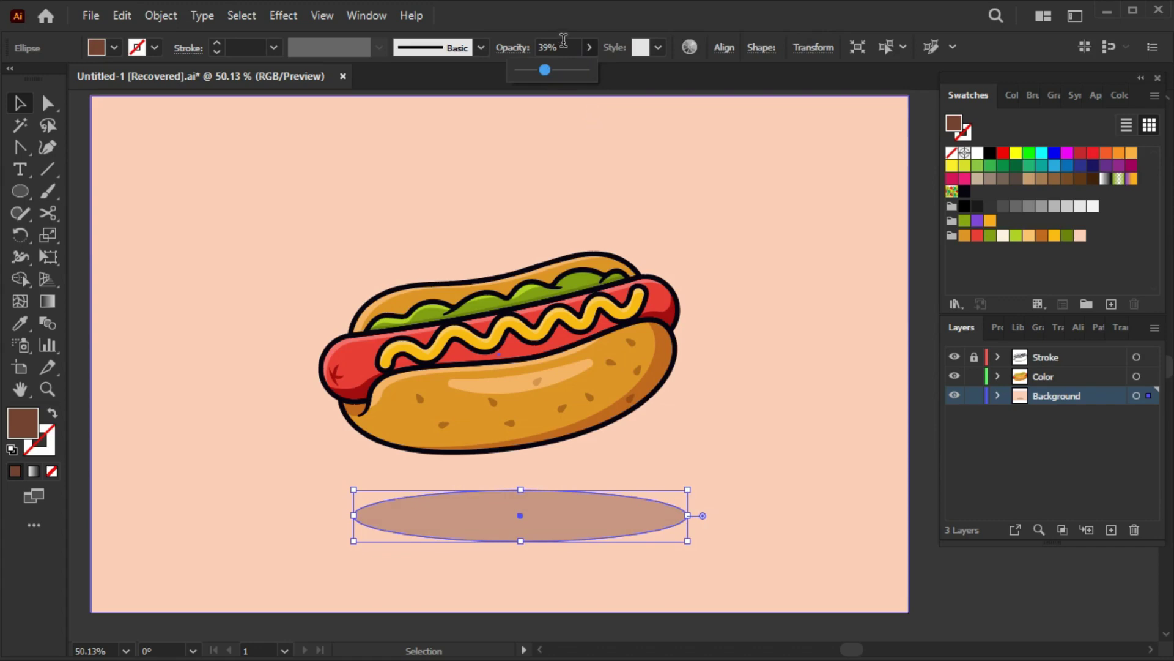
pyautogui.click(924, 470)
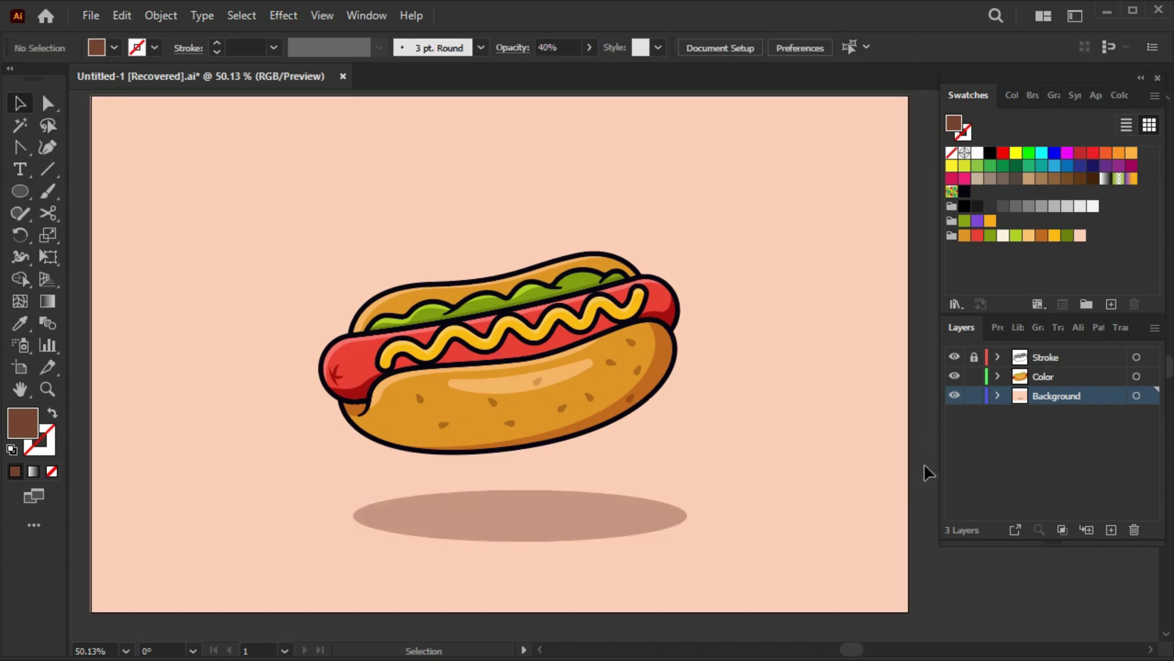